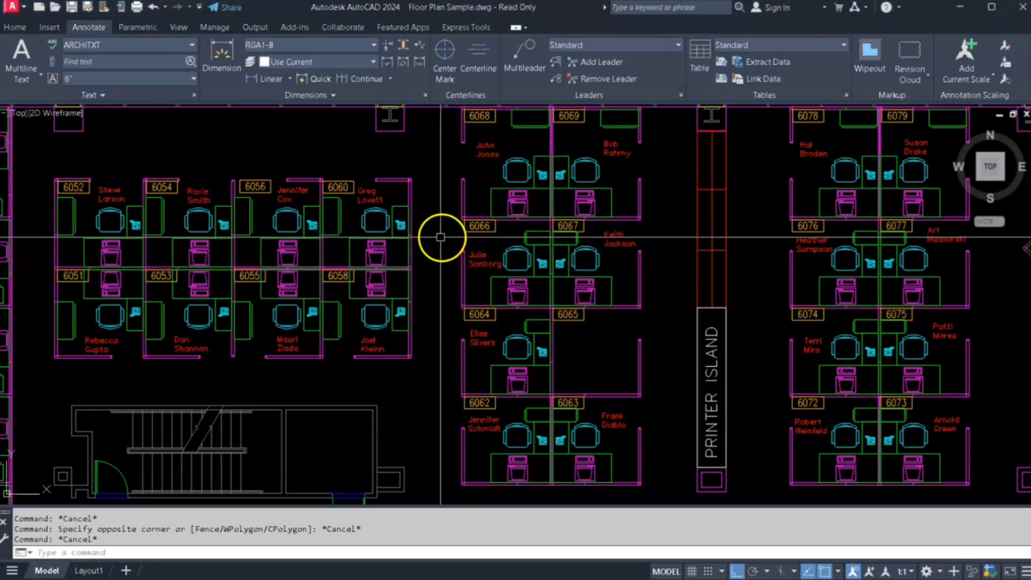
Step: Pan the floor plan view into position
{"action": "right_click", "coordinate": [439, 239]}
{"action": "left_click", "coordinate": [464, 346]}
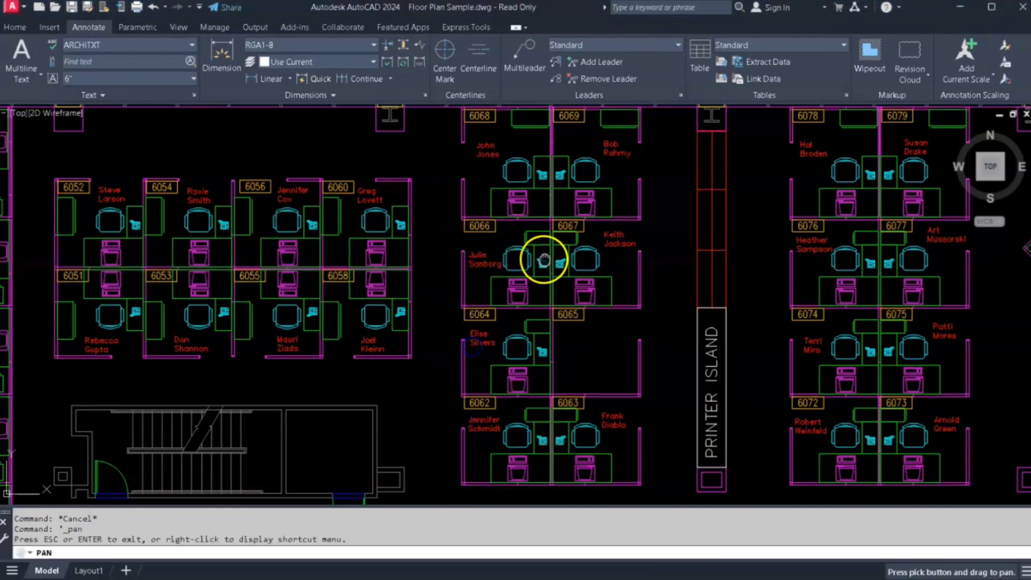
{"action": "mouse_move", "coordinate": [543, 258]}
{"action": "left_mouse_down"}
{"action": "mouse_move", "coordinate": [491, 293]}
{"action": "mouse_move", "coordinate": [505, 231]}
{"action": "left_mouse_up"}
{"action": "left_click_drag", "start_coordinate": [453, 272], "coordinate": [477, 237]}
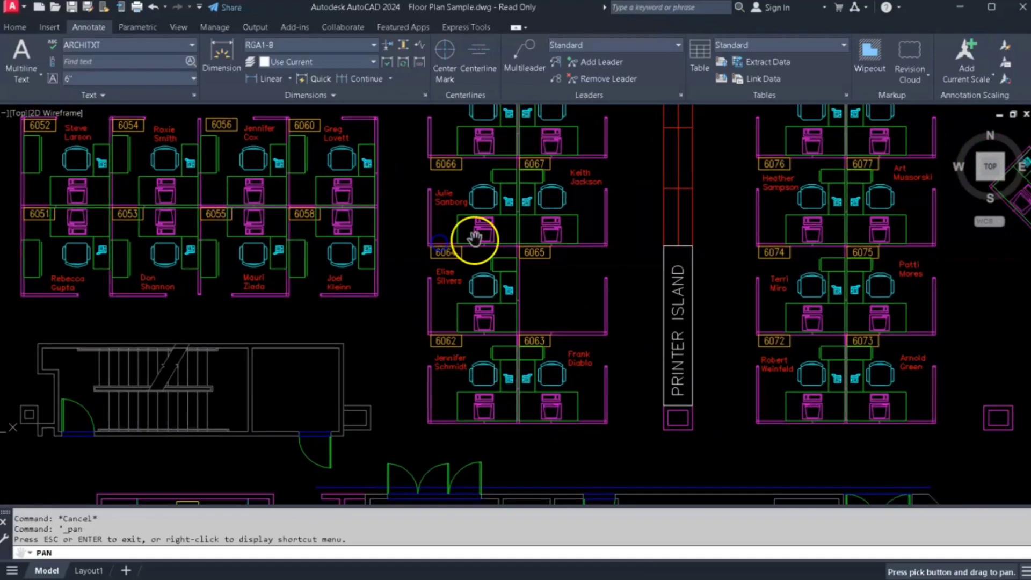
{"action": "mouse_move", "coordinate": [441, 275]}
{"action": "left_mouse_down"}
{"action": "mouse_move", "coordinate": [488, 258]}
{"action": "mouse_move", "coordinate": [449, 258]}
{"action": "mouse_move", "coordinate": [497, 269]}
{"action": "mouse_move", "coordinate": [418, 254]}
{"action": "mouse_move", "coordinate": [519, 295]}
{"action": "mouse_move", "coordinate": [494, 291]}
{"action": "mouse_move", "coordinate": [517, 261]}
{"action": "mouse_move", "coordinate": [456, 283]}
{"action": "left_mouse_up"}
{"action": "mouse_move", "coordinate": [450, 345]}
{"action": "left_mouse_down"}
{"action": "mouse_move", "coordinate": [473, 252]}
{"action": "mouse_move", "coordinate": [493, 276]}
{"action": "left_mouse_up"}
{"action": "mouse_move", "coordinate": [436, 255]}
{"action": "left_mouse_down"}
{"action": "mouse_move", "coordinate": [449, 265]}
{"action": "mouse_move", "coordinate": [529, 255]}
{"action": "mouse_move", "coordinate": [454, 293]}
{"action": "mouse_move", "coordinate": [505, 309]}
{"action": "mouse_move", "coordinate": [543, 249]}
{"action": "left_mouse_up"}
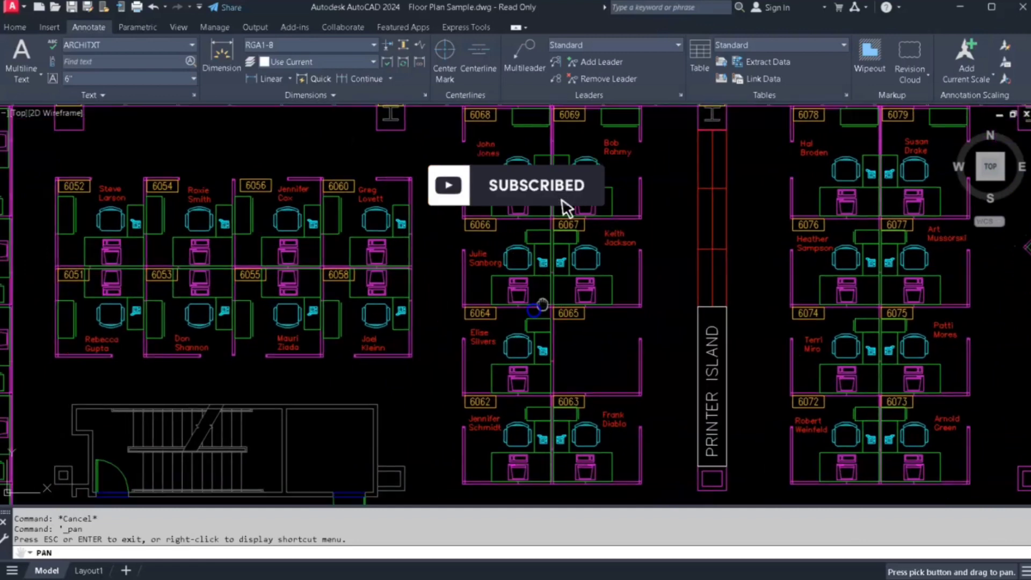
{"action": "mouse_move", "coordinate": [593, 288]}
{"action": "left_mouse_down"}
{"action": "mouse_move", "coordinate": [537, 330]}
{"action": "mouse_move", "coordinate": [536, 315]}
{"action": "mouse_move", "coordinate": [564, 344]}
{"action": "mouse_move", "coordinate": [580, 331]}
{"action": "mouse_move", "coordinate": [530, 318]}
{"action": "mouse_move", "coordinate": [557, 340]}
{"action": "left_mouse_up"}
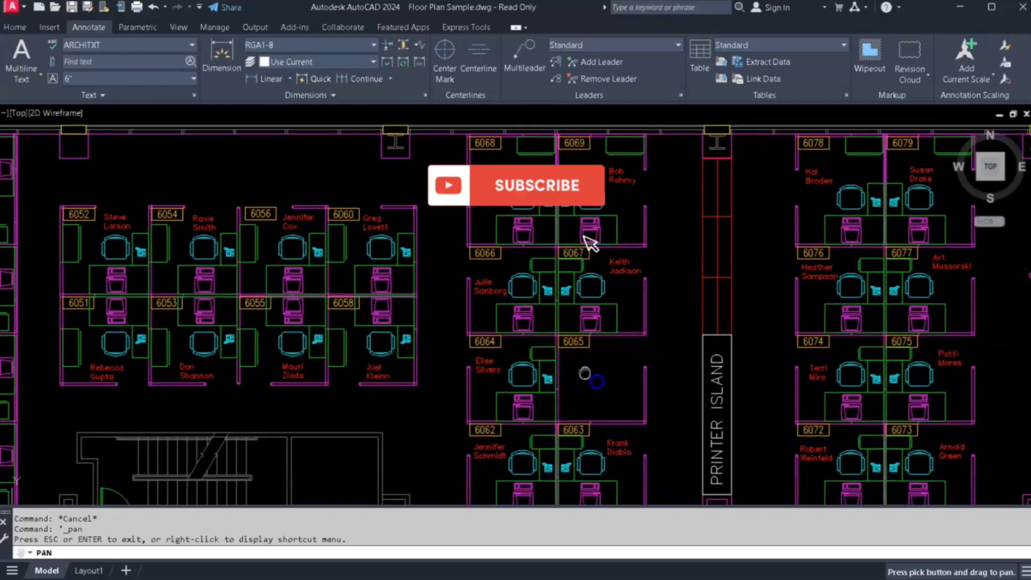
{"action": "left_click_drag", "start_coordinate": [588, 371], "coordinate": [551, 346]}
{"action": "mouse_move", "coordinate": [596, 301]}
{"action": "left_mouse_down"}
{"action": "mouse_move", "coordinate": [602, 341]}
{"action": "mouse_move", "coordinate": [652, 299]}
{"action": "mouse_move", "coordinate": [569, 301]}
{"action": "mouse_move", "coordinate": [526, 340]}
{"action": "mouse_move", "coordinate": [569, 292]}
{"action": "mouse_move", "coordinate": [572, 339]}
{"action": "left_mouse_up"}
{"action": "left_click_drag", "start_coordinate": [586, 302], "coordinate": [596, 301]}
{"action": "right_click", "coordinate": [595, 300]}
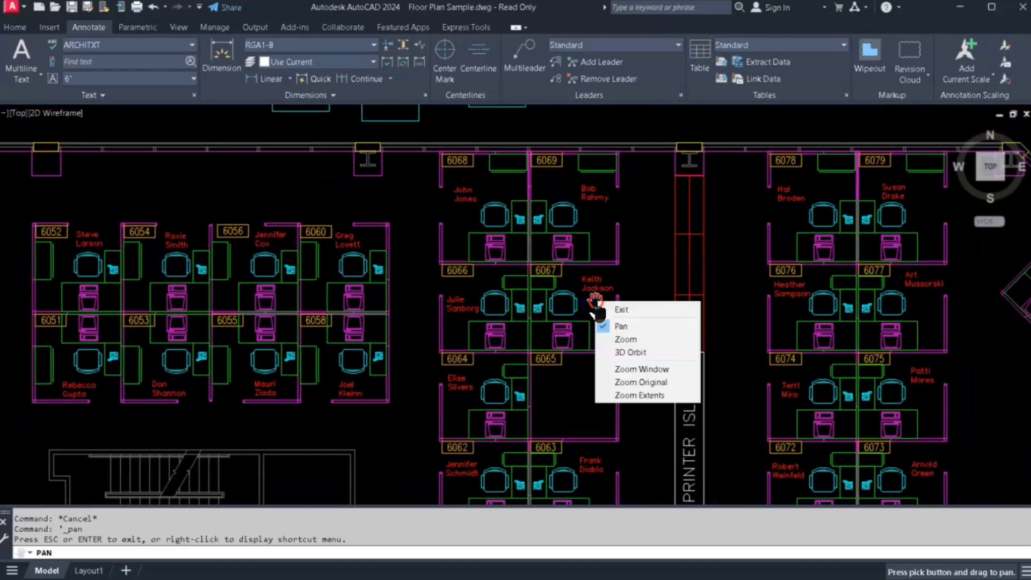
{"action": "left_click", "coordinate": [621, 310]}
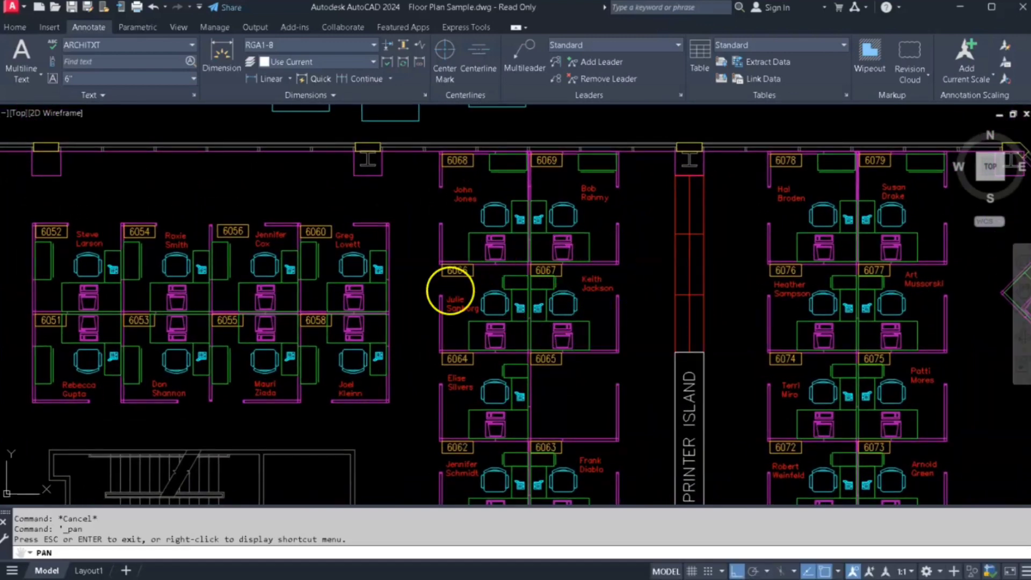
{"action": "key", "text": "Escape"}
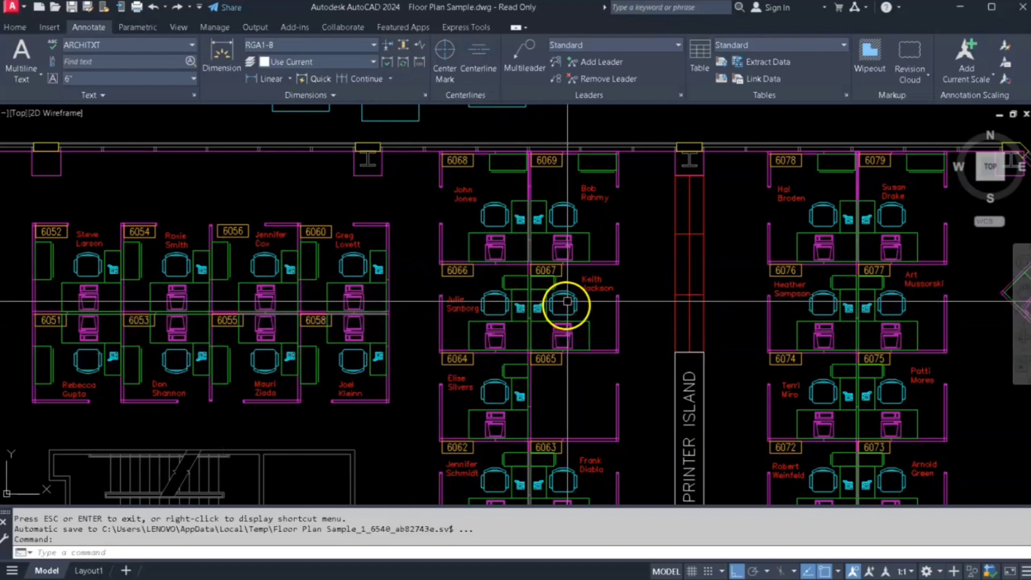
Step: Select all 66 similar chairs, erase them, then undo the deletion
{"action": "left_click", "coordinate": [568, 300]}
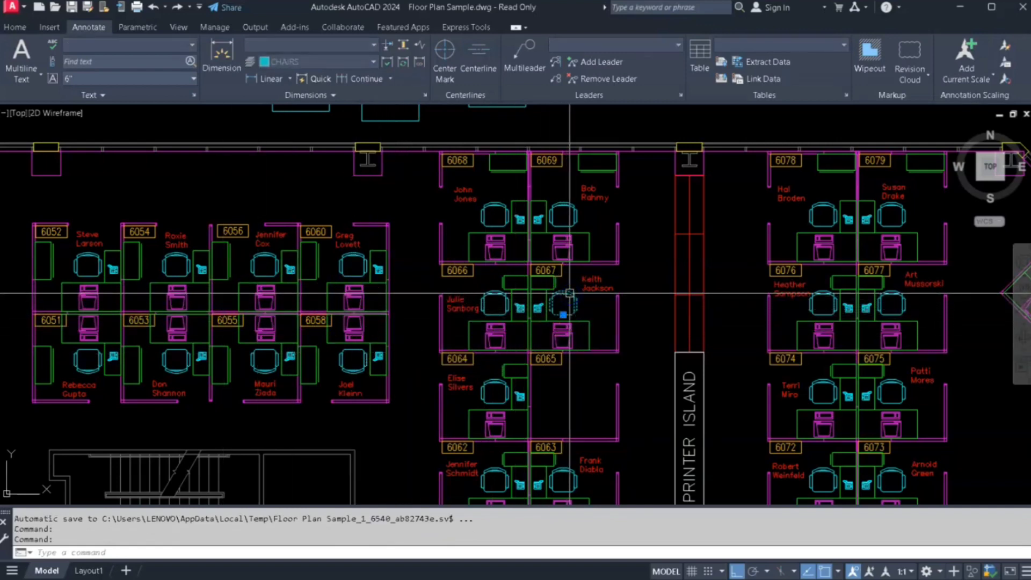
{"action": "right_click", "coordinate": [564, 295]}
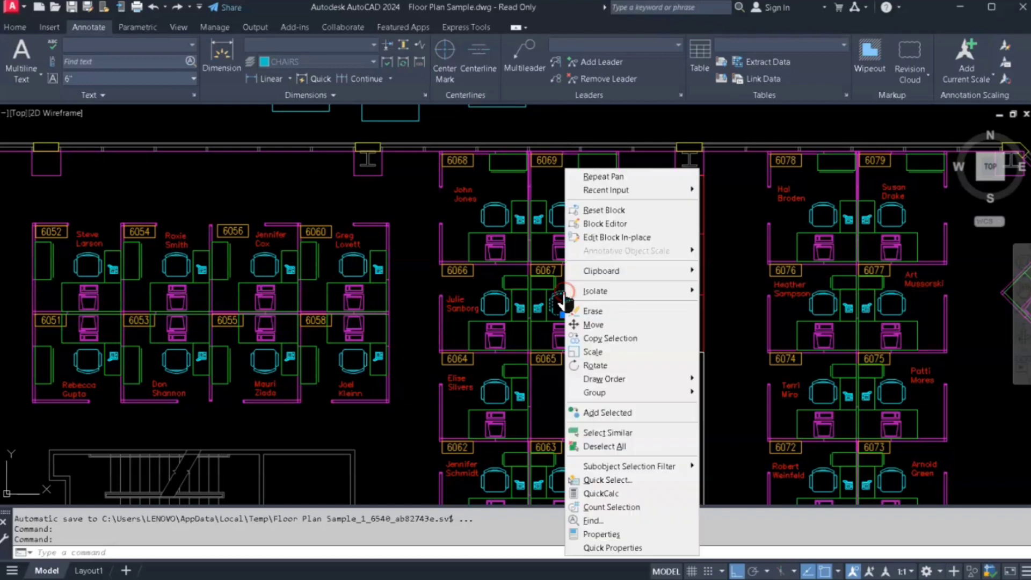
{"action": "left_click", "coordinate": [614, 434]}
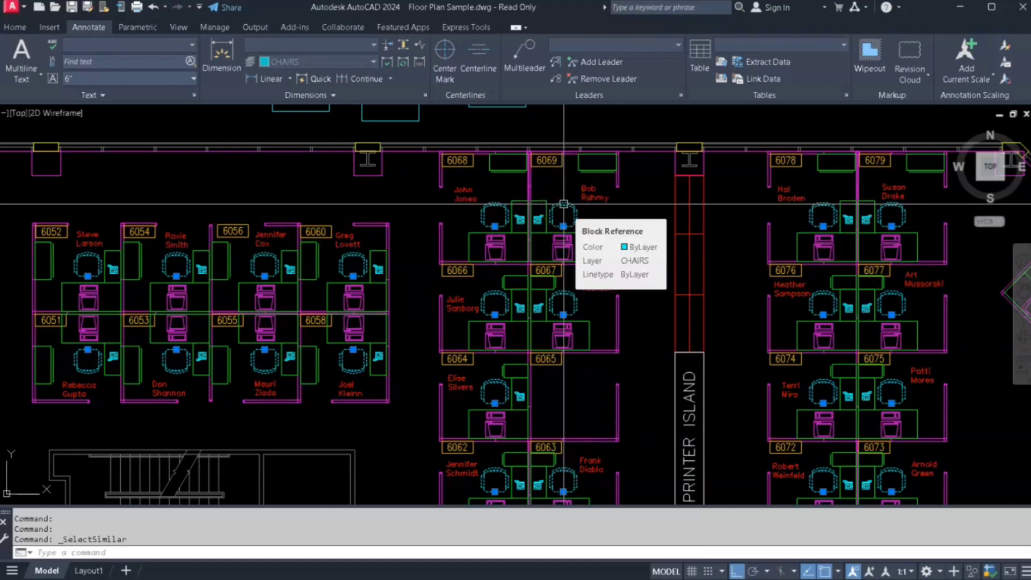
{"action": "right_click", "coordinate": [563, 204]}
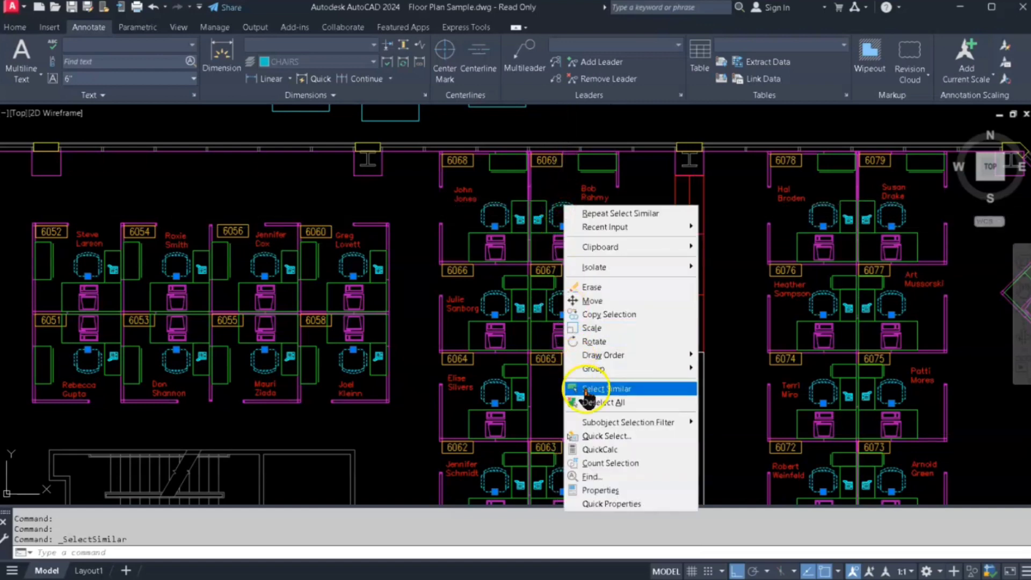
{"action": "left_click", "coordinate": [561, 214]}
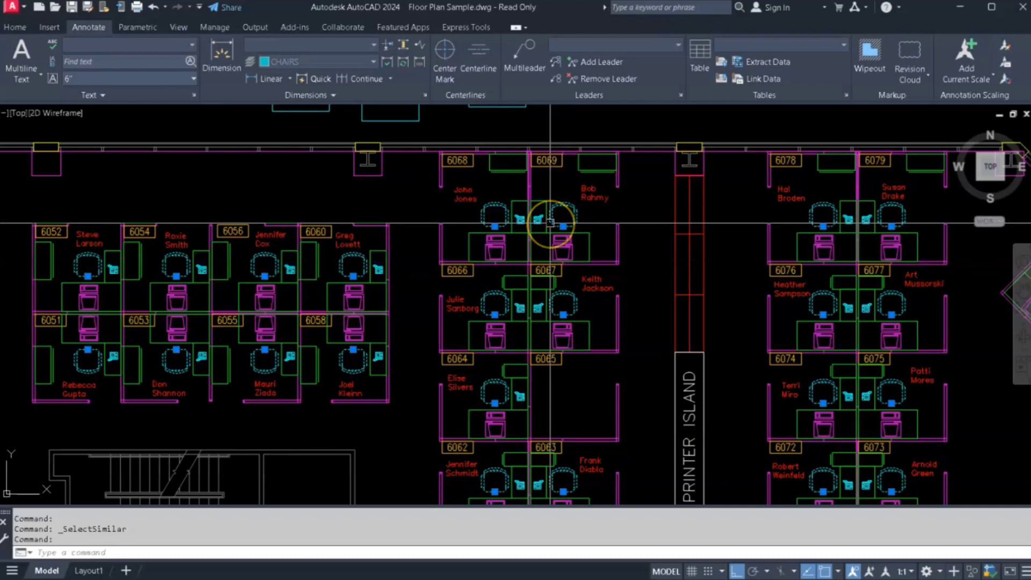
{"action": "type", "text": "e"}
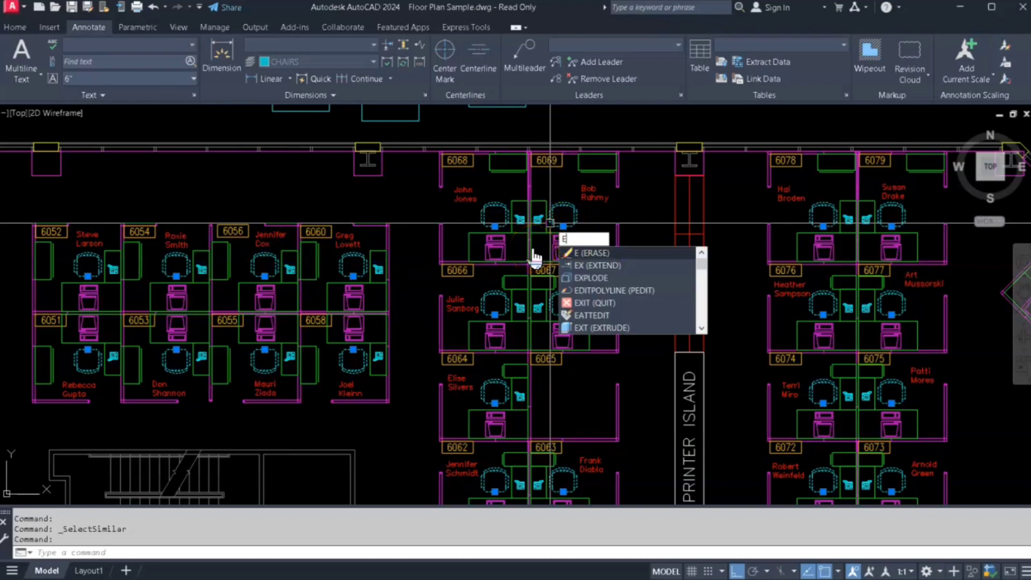
{"action": "key", "text": "Return"}
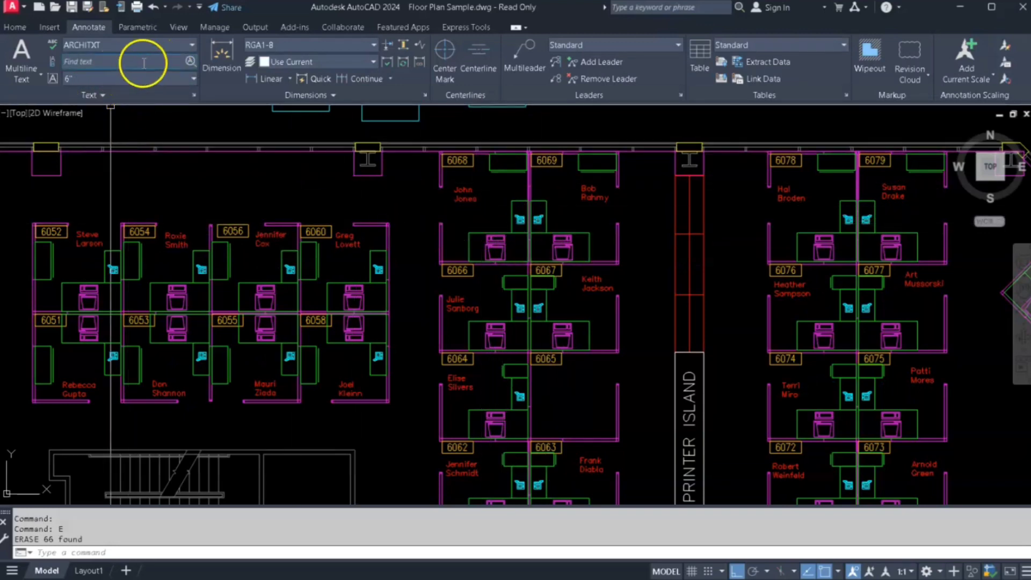
{"action": "left_click", "coordinate": [153, 7]}
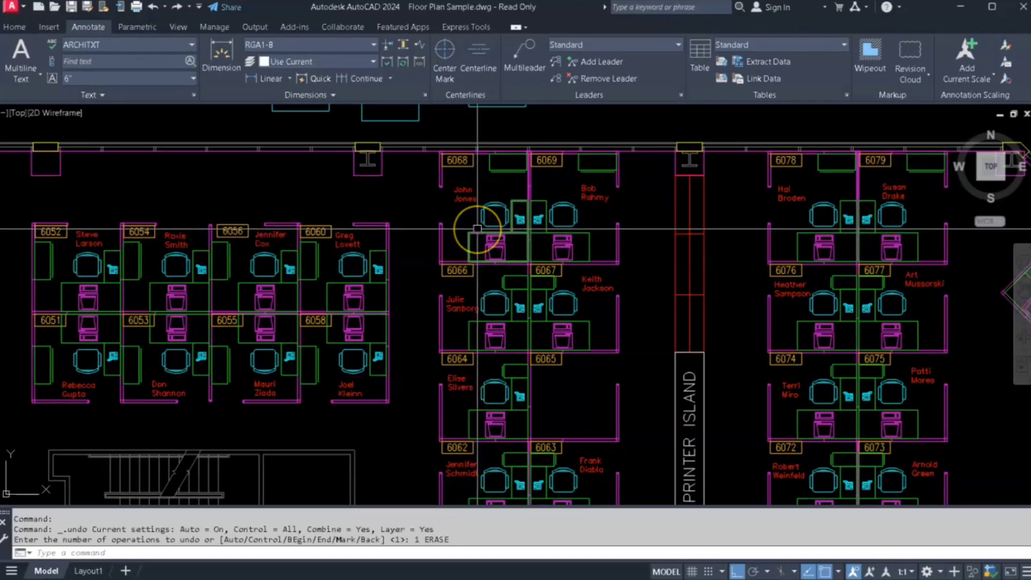
Step: Select all ten green circles above the plan with Select Similar
{"action": "mouse_move", "coordinate": [581, 209]}
{"action": "middle_mouse_down"}
{"action": "mouse_move", "coordinate": [564, 320]}
{"action": "mouse_move", "coordinate": [543, 270]}
{"action": "middle_mouse_up"}
{"action": "scroll", "coordinate": [532, 320], "scroll_direction": "down", "scroll_amount": 2}
{"action": "scroll", "coordinate": [525, 322], "scroll_direction": "down", "scroll_amount": 2}
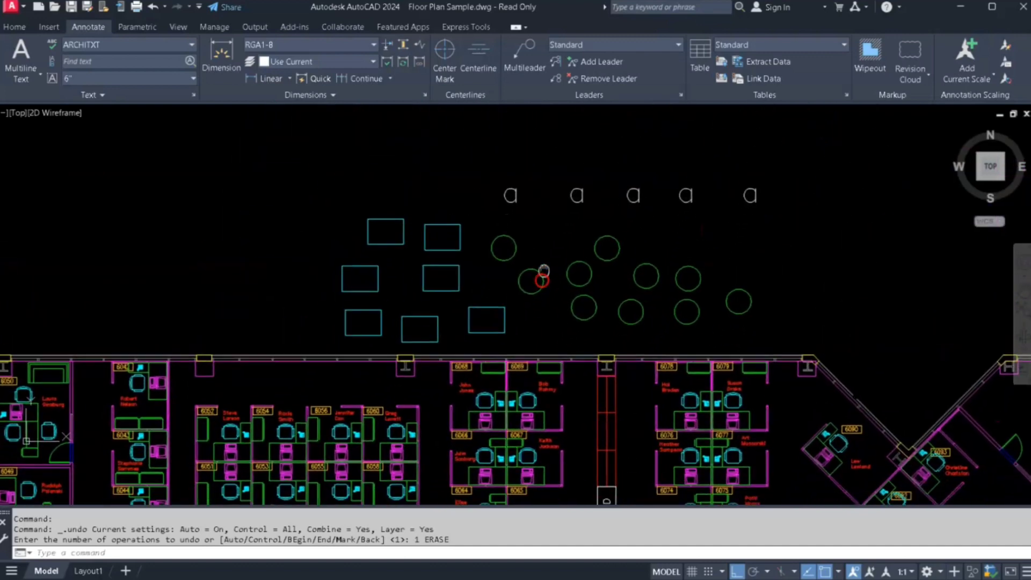
{"action": "scroll", "coordinate": [523, 280], "scroll_direction": "up", "scroll_amount": 2}
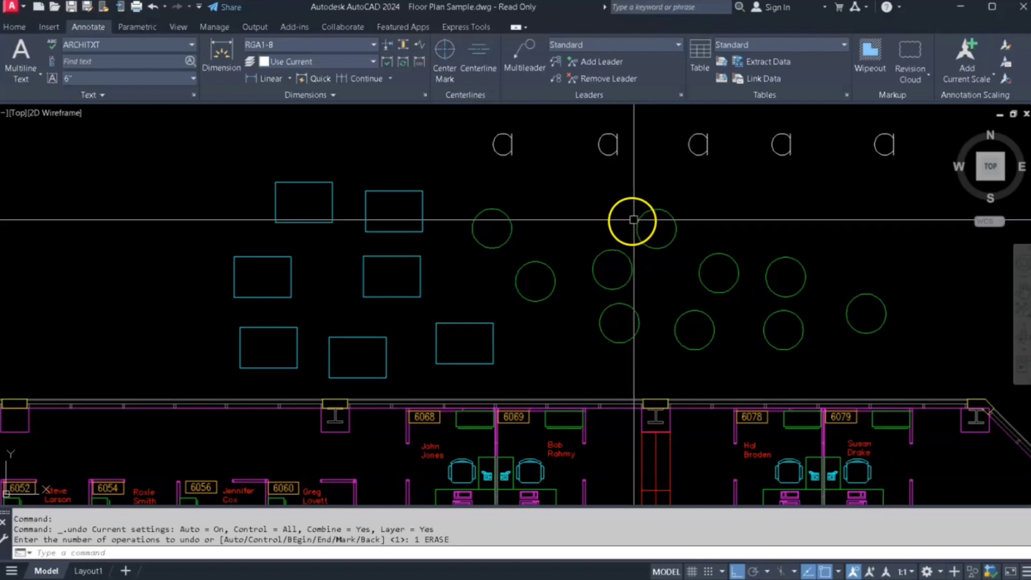
{"action": "left_click", "coordinate": [635, 220]}
{"action": "right_click", "coordinate": [640, 218]}
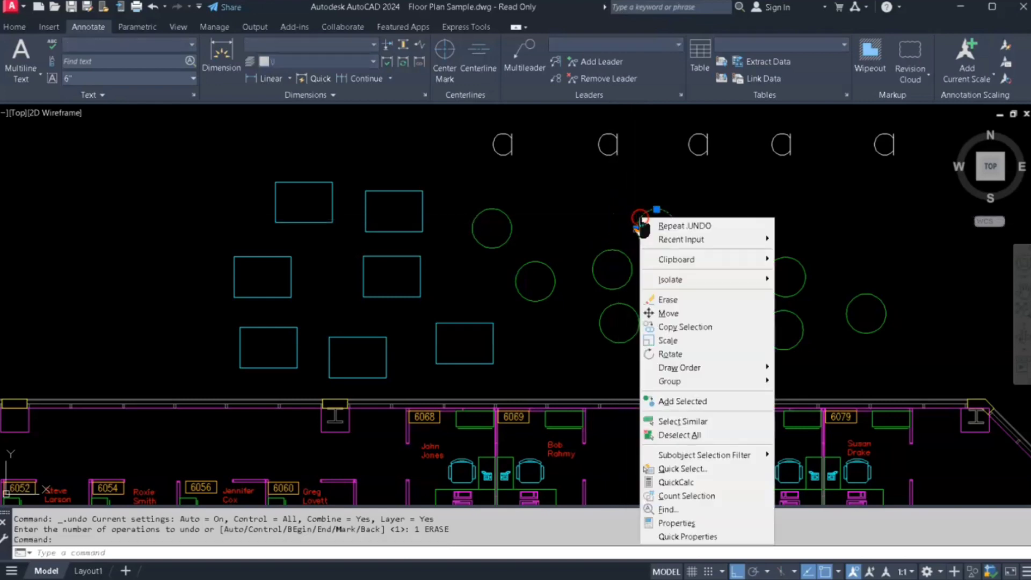
{"action": "left_click", "coordinate": [666, 423]}
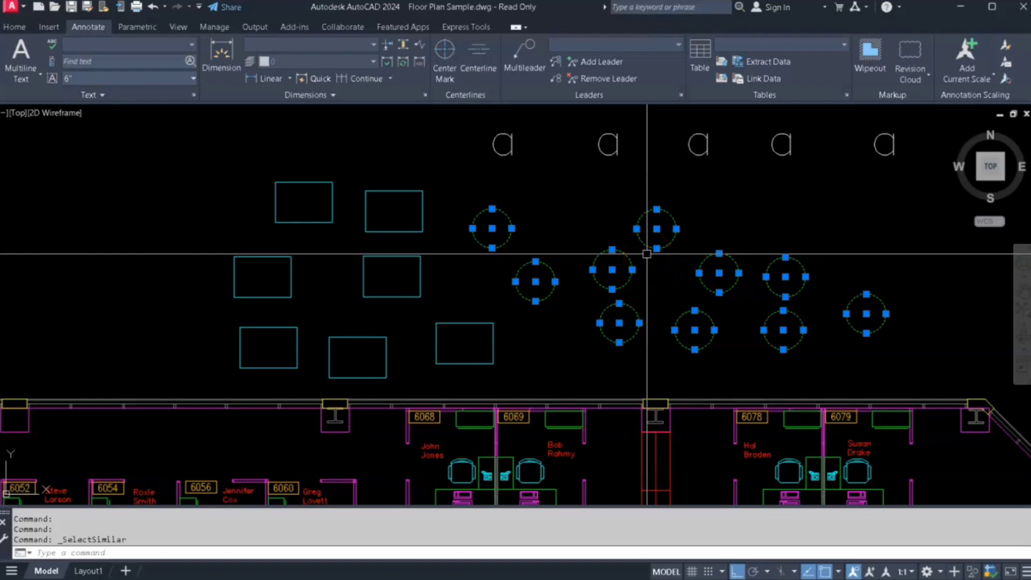
Step: Set the selected circles' colour to Blue in Properties and clear the selection
{"action": "key", "text": "ctrl+1"}
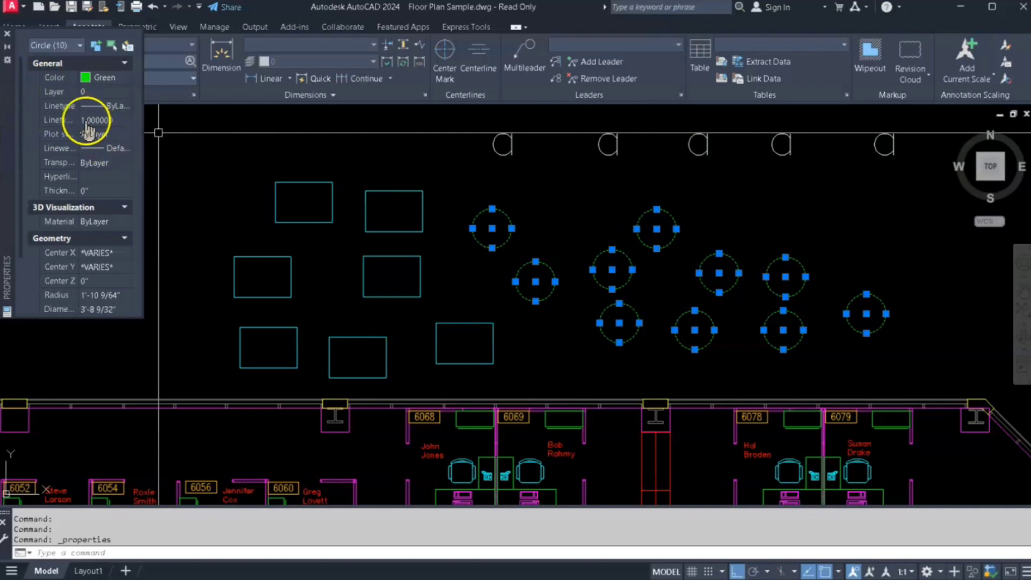
{"action": "left_click", "coordinate": [98, 79]}
{"action": "left_click", "coordinate": [127, 79]}
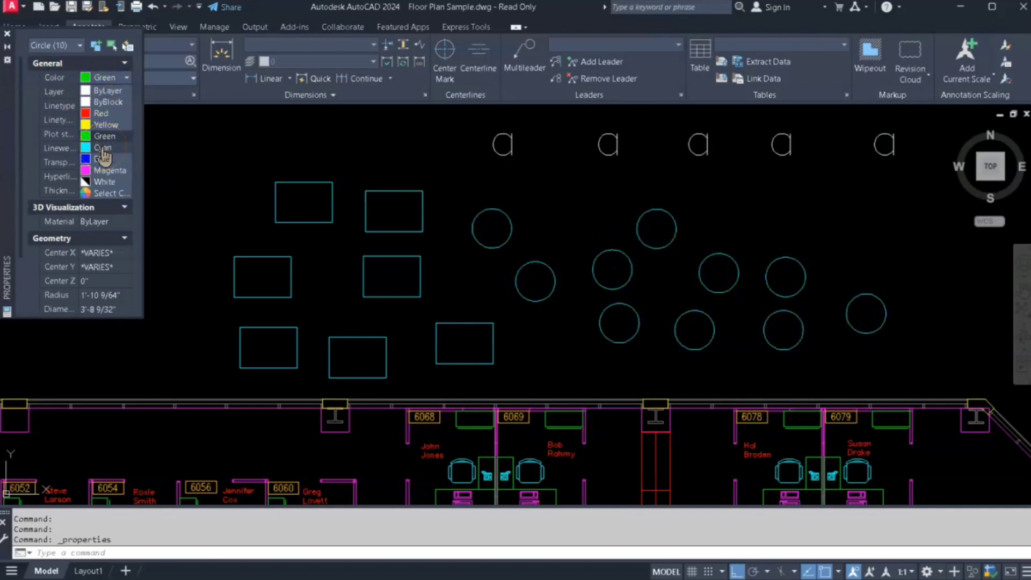
{"action": "left_click", "coordinate": [102, 160]}
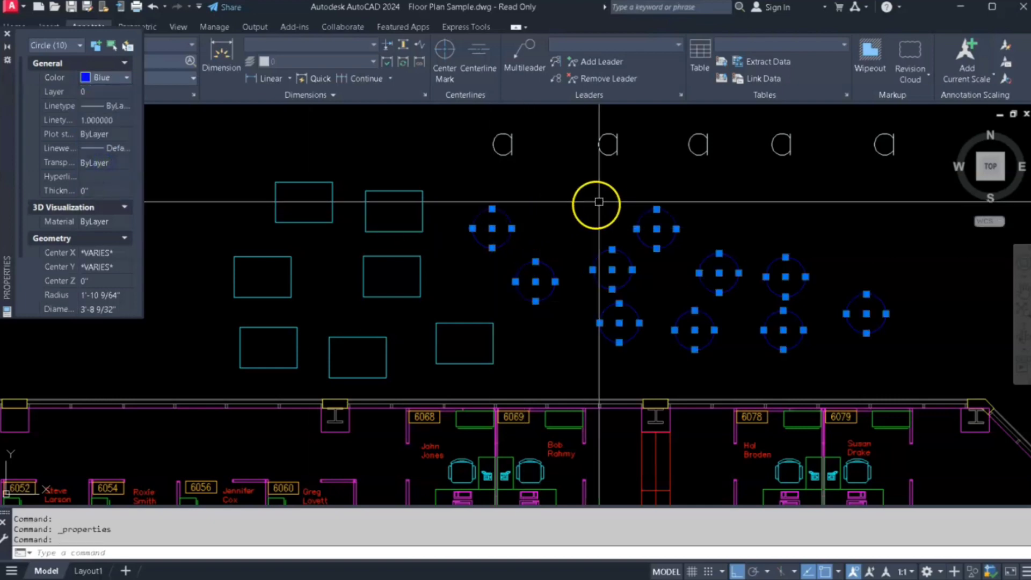
{"action": "key", "text": "Escape"}
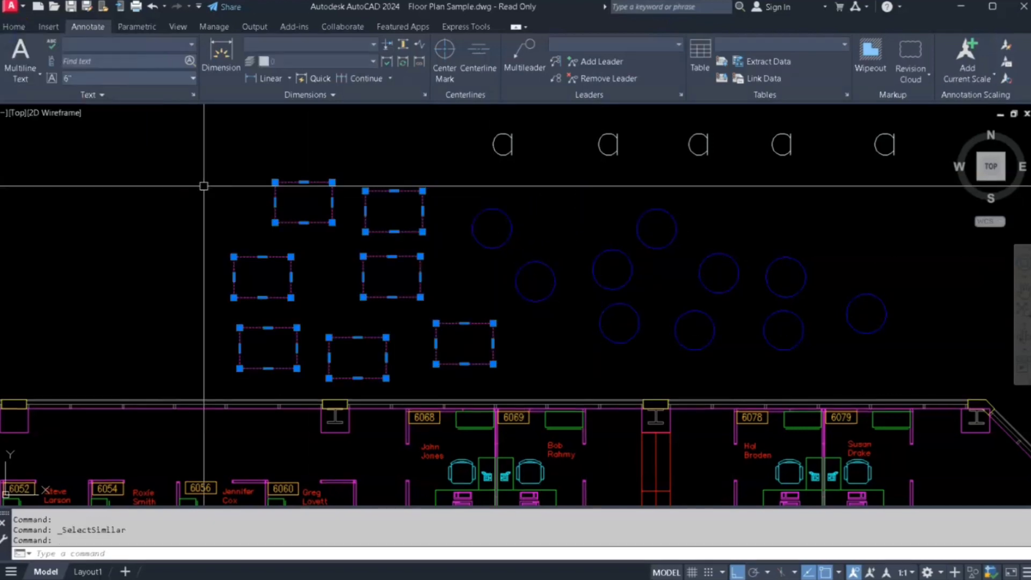
{"action": "key", "text": "Escape"}
{"action": "key", "text": "Escape"}
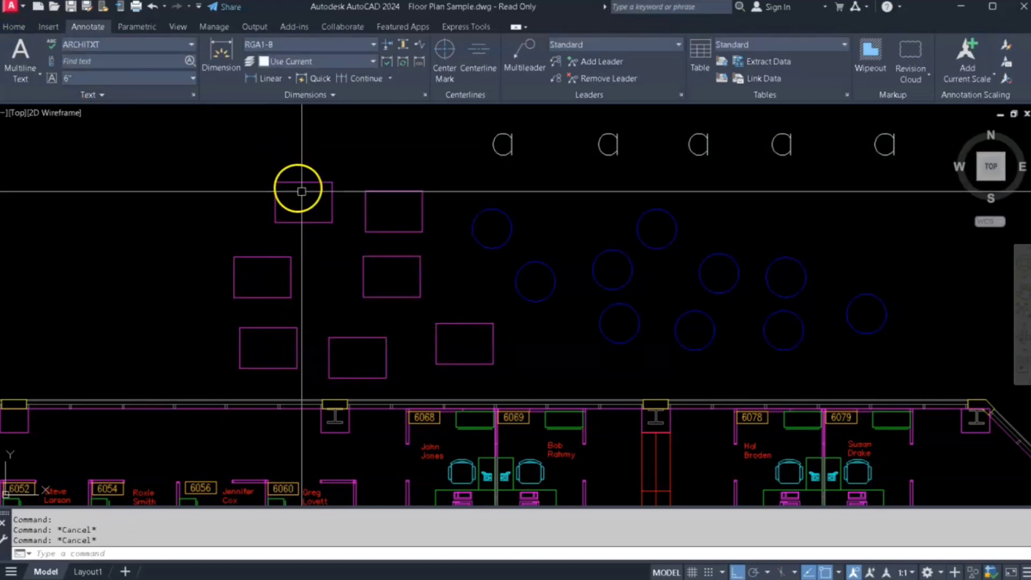
Step: Pan over the letter labels and undo the last grouping
{"action": "mouse_move", "coordinate": [788, 237]}
{"action": "middle_mouse_down"}
{"action": "mouse_move", "coordinate": [684, 272]}
{"action": "mouse_move", "coordinate": [671, 291]}
{"action": "middle_mouse_up"}
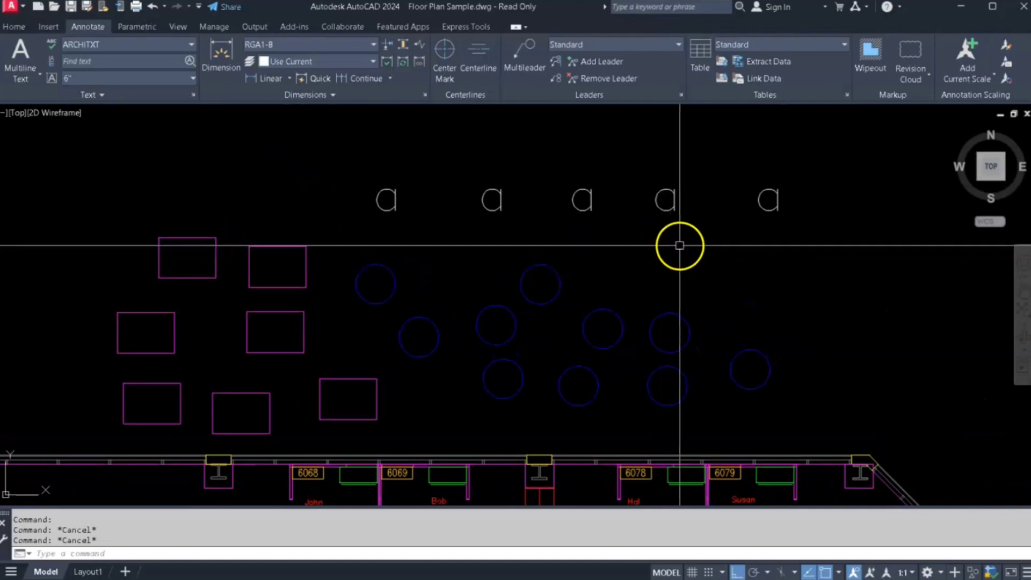
{"action": "middle_click_drag", "start_coordinate": [680, 244], "coordinate": [680, 260]}
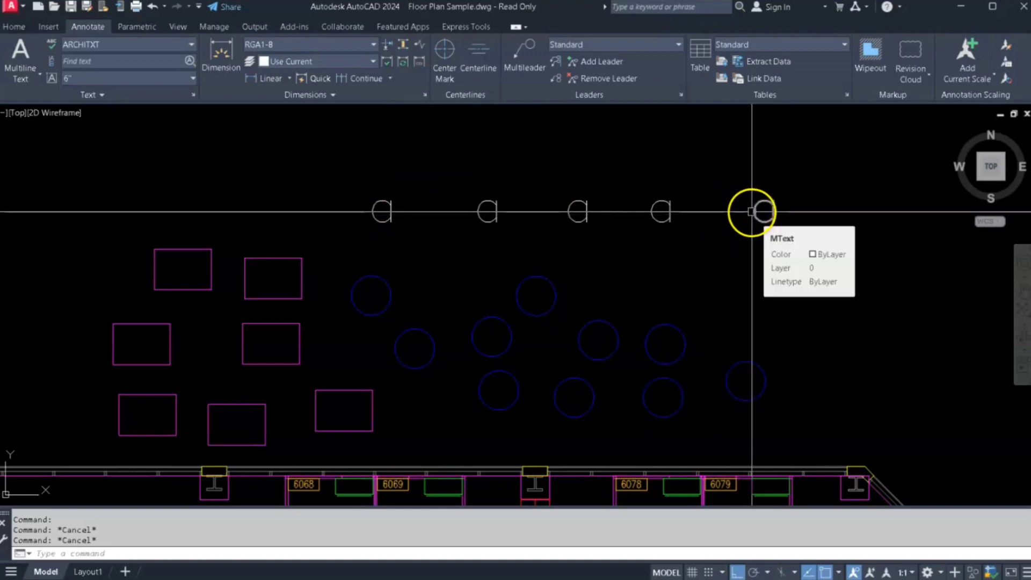
{"action": "type", "text": "u"}
{"action": "key", "text": "Return"}
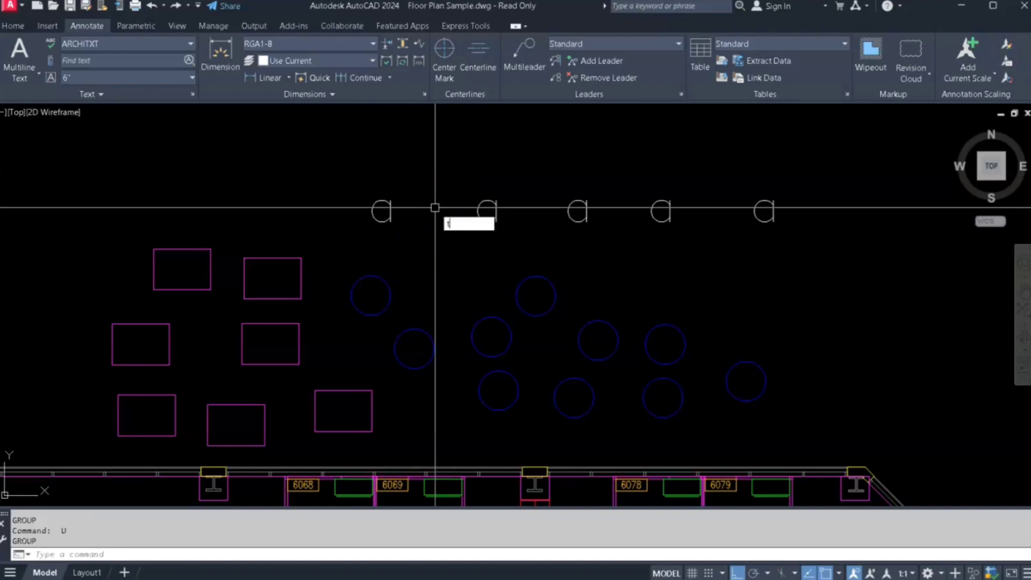
Step: Convert the five 'a' labels to UPPERCASE 'A' with TCASE, then reselect them
{"action": "type", "text": "c"}
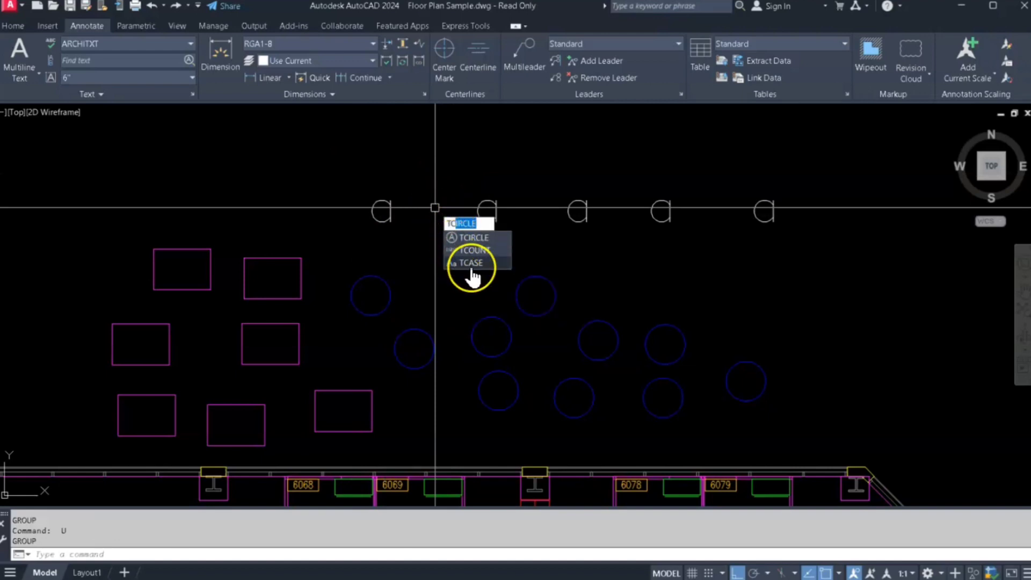
{"action": "left_click", "coordinate": [472, 268]}
{"action": "left_click", "coordinate": [849, 159]}
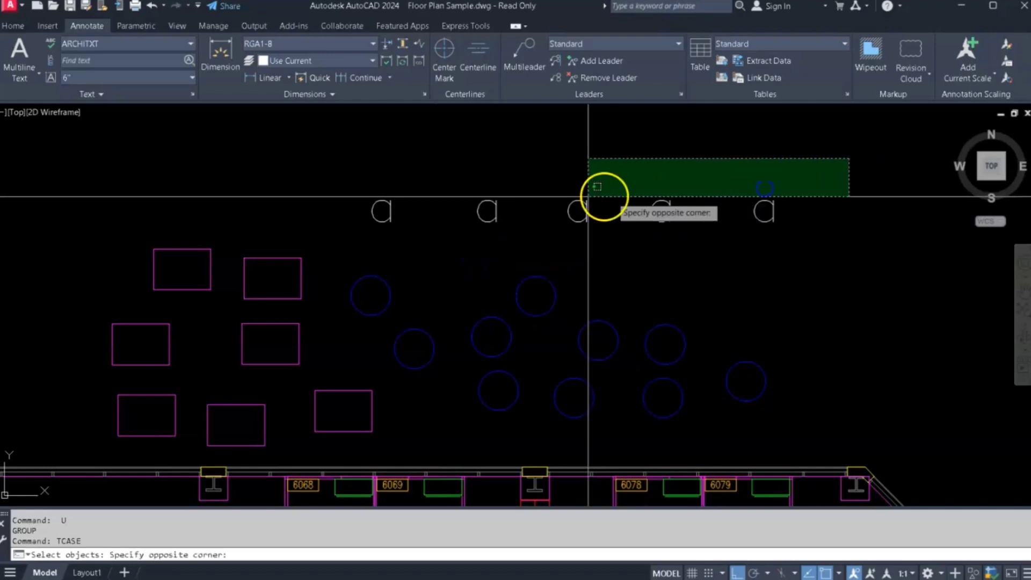
{"action": "left_click", "coordinate": [370, 231]}
{"action": "left_click", "coordinate": [353, 215]}
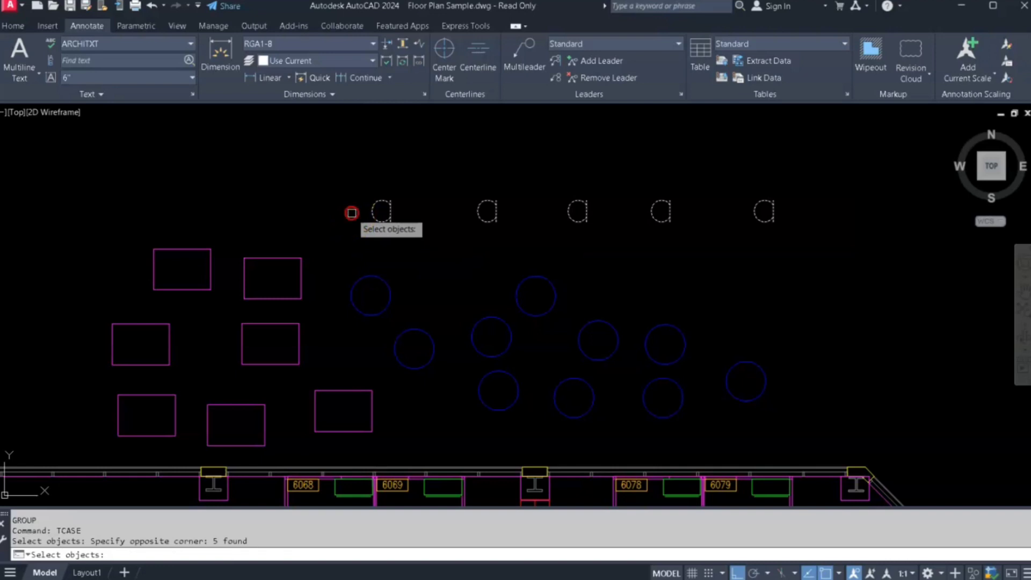
{"action": "right_click", "coordinate": [352, 214]}
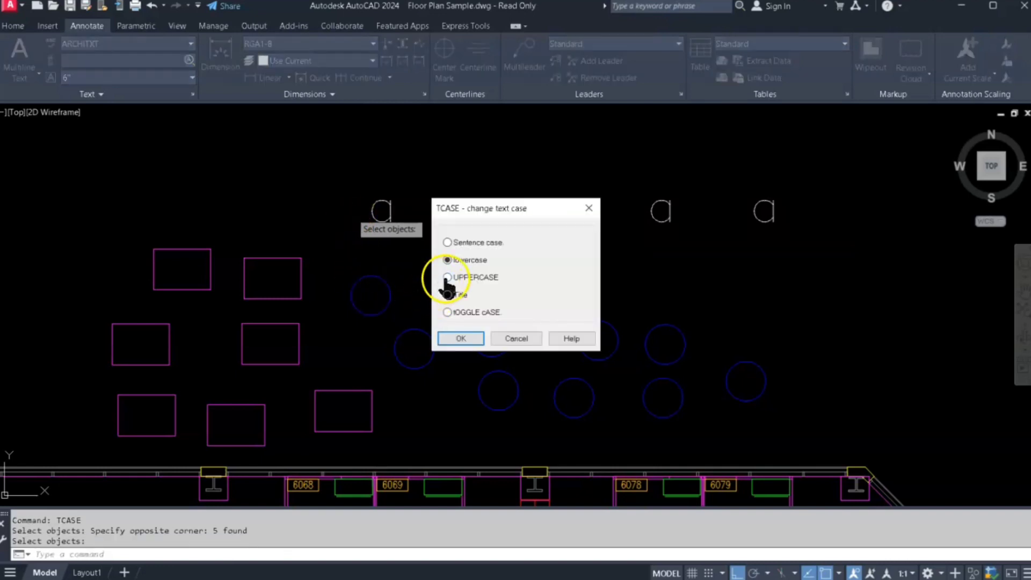
{"action": "left_click", "coordinate": [448, 339]}
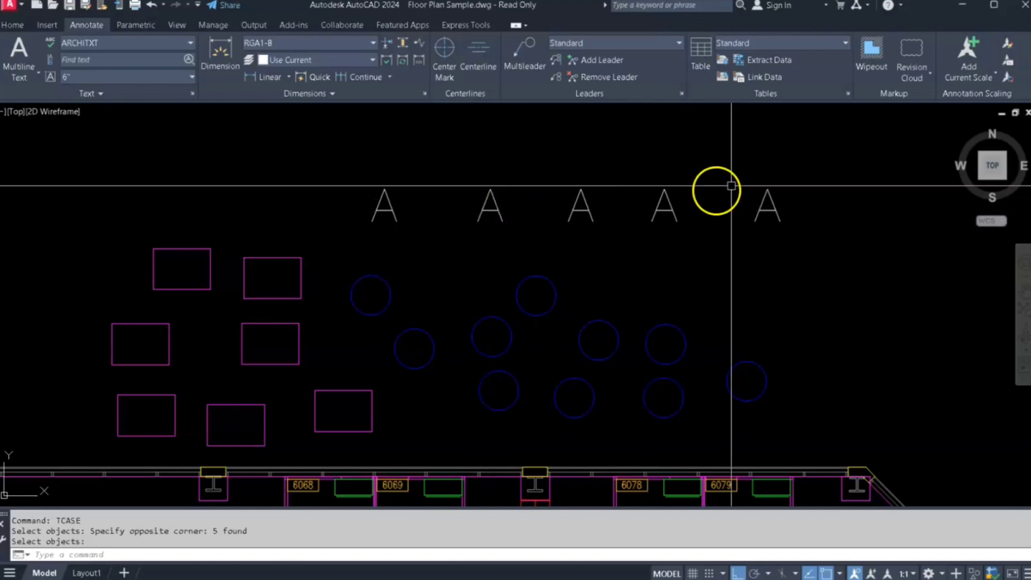
{"action": "left_click", "coordinate": [801, 179]}
{"action": "left_click", "coordinate": [326, 240]}
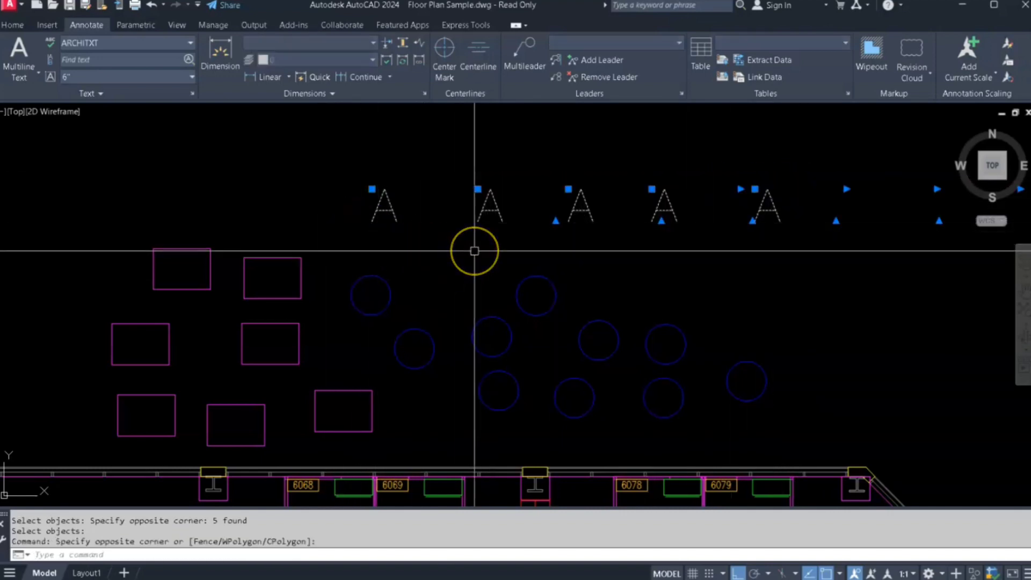
Step: Run TCASE on the selected 'A' labels and switch them to lowercase
{"action": "type", "text": "c"}
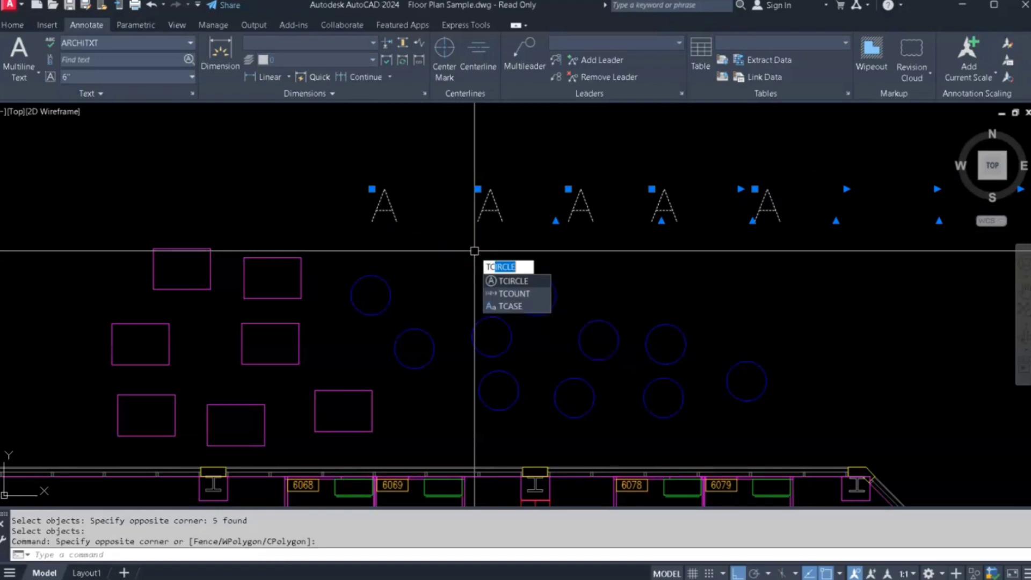
{"action": "left_click", "coordinate": [512, 310]}
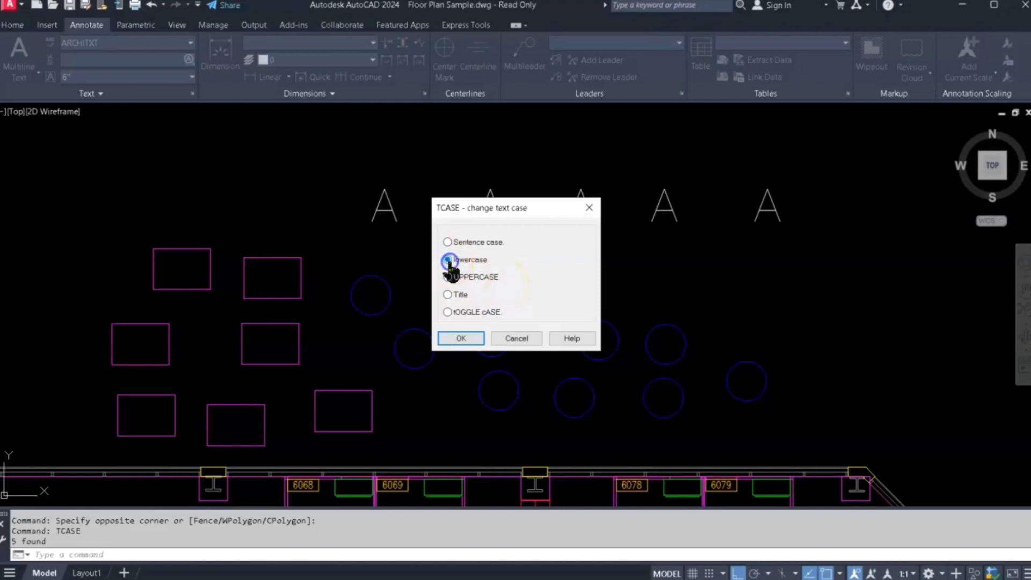
{"action": "left_click", "coordinate": [477, 337]}
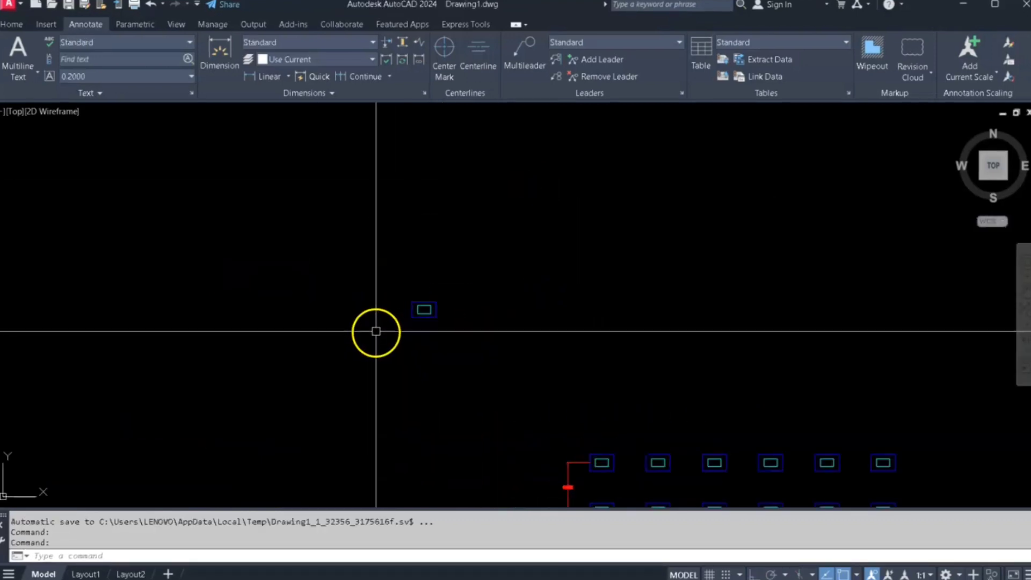
Step: Make a rectangular array of both nested rectangles, defaulting to 4 columns by 3 rows
{"action": "scroll", "coordinate": [397, 322], "scroll_direction": "up", "scroll_amount": 3}
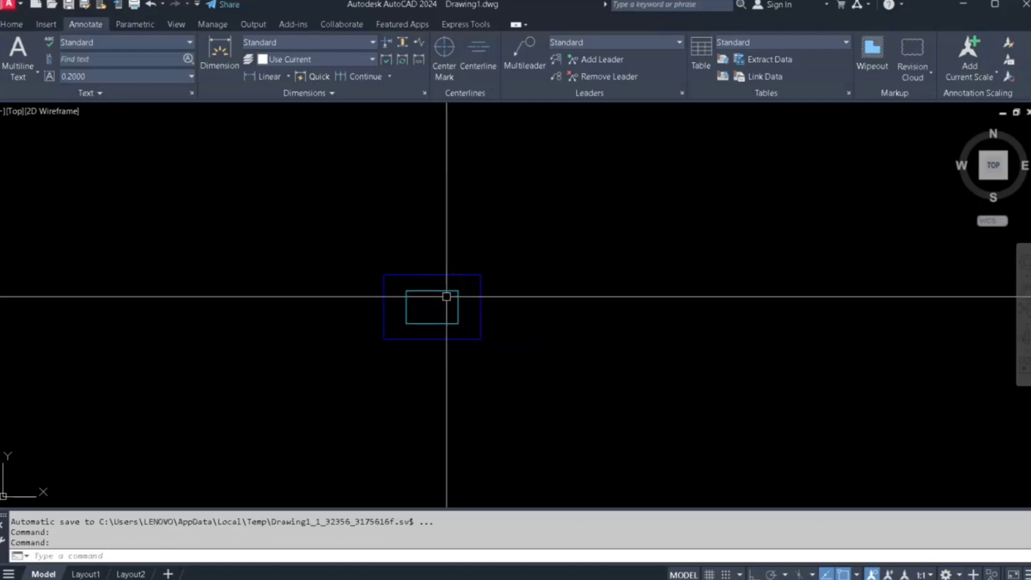
{"action": "middle_click_drag", "start_coordinate": [446, 297], "coordinate": [428, 300]}
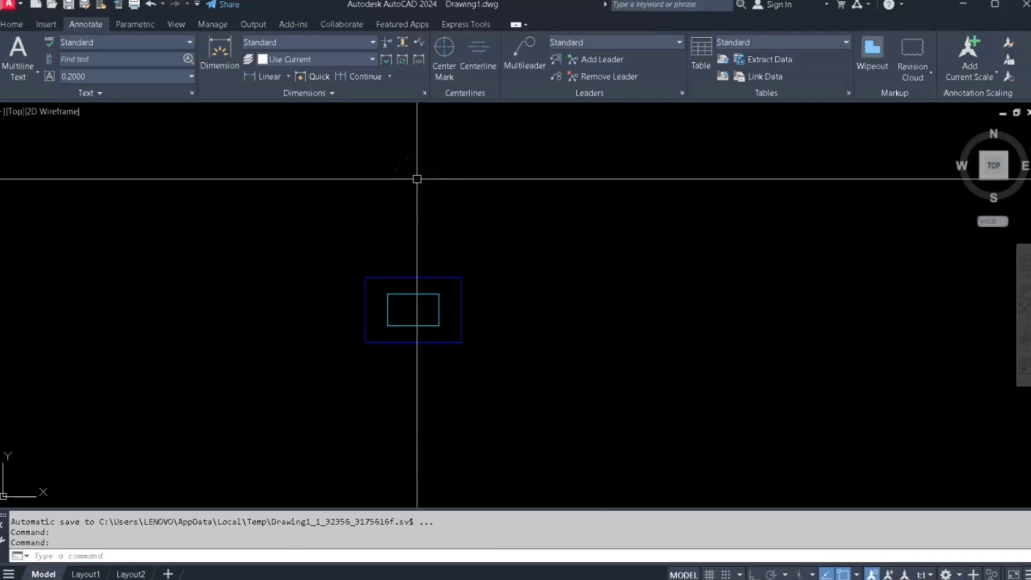
{"action": "left_click", "coordinate": [486, 246]}
{"action": "left_click", "coordinate": [310, 366]}
{"action": "type", "text": "A"}
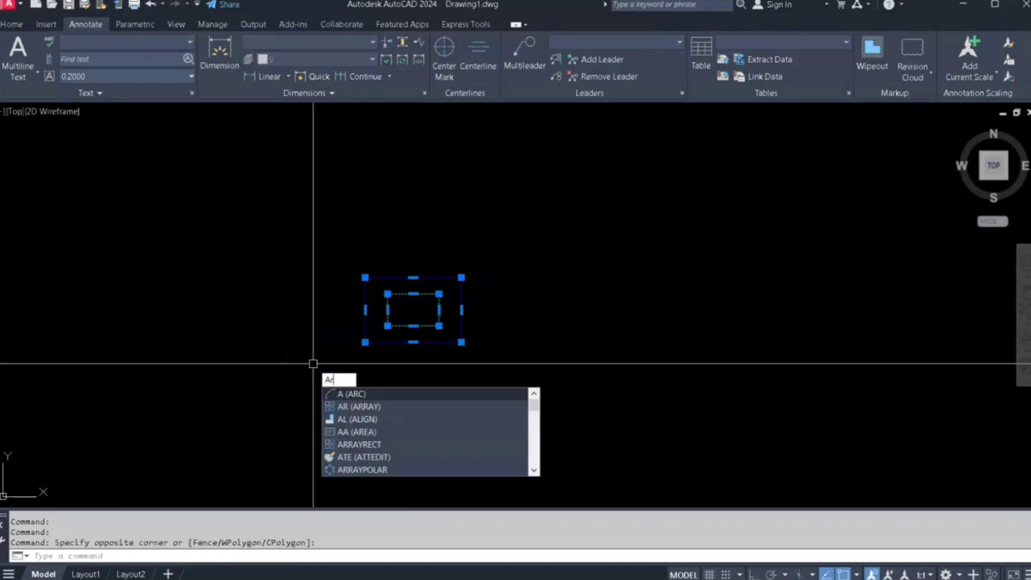
{"action": "type", "text": "R"}
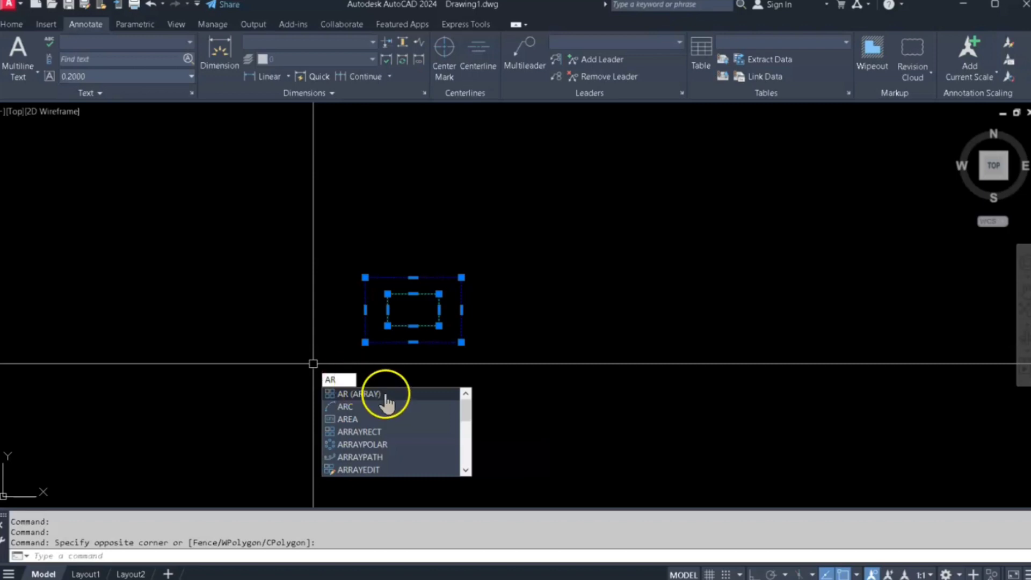
{"action": "left_click", "coordinate": [385, 398]}
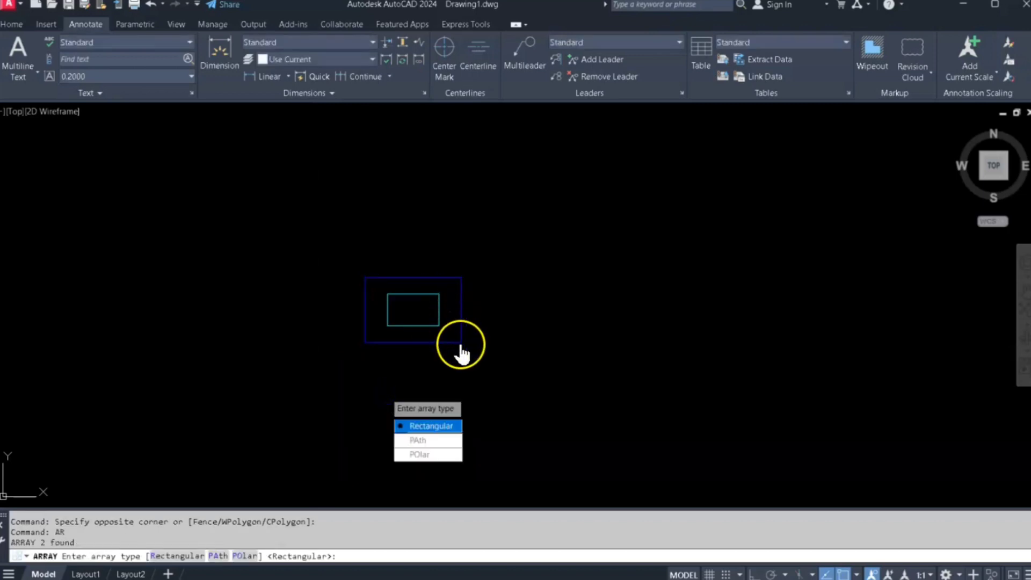
{"action": "left_click", "coordinate": [433, 428]}
{"action": "scroll", "coordinate": [511, 218], "scroll_direction": "down", "scroll_amount": 2}
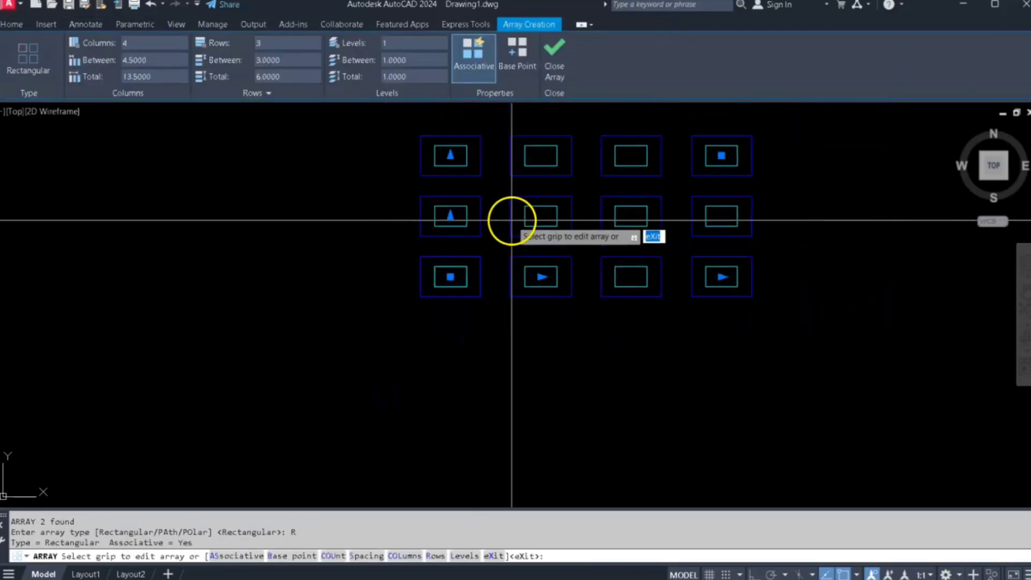
{"action": "middle_click_drag", "start_coordinate": [531, 212], "coordinate": [451, 335]}
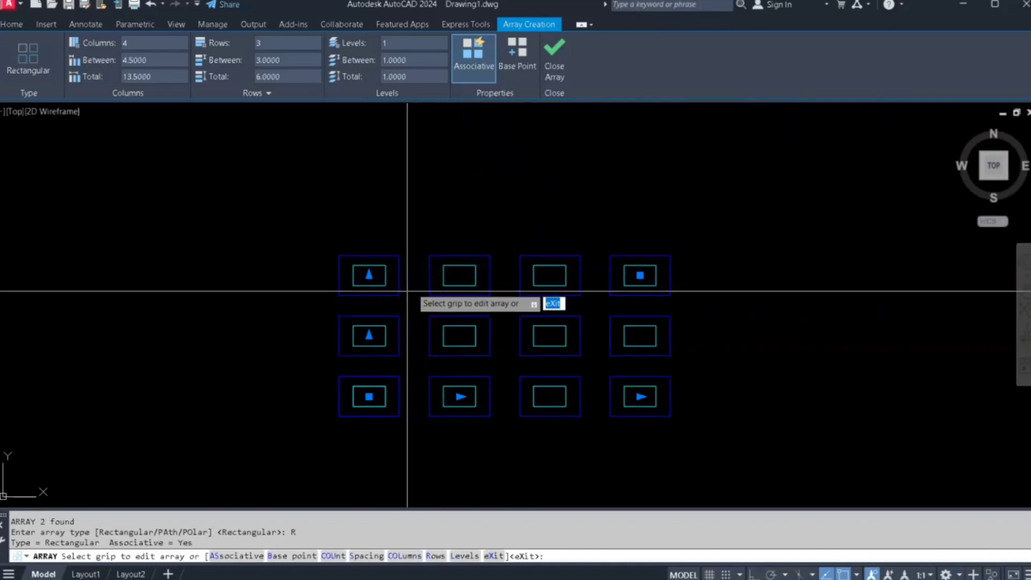
{"action": "left_click", "coordinate": [405, 294]}
{"action": "type", "text": "6"}
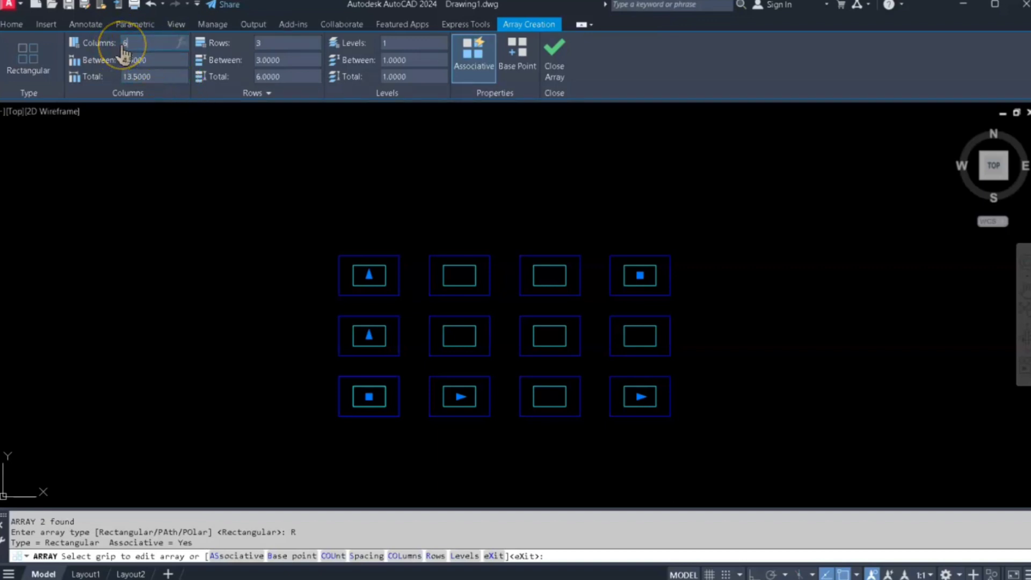
Step: Set the array to 6 columns spaced 7 units apart
{"action": "key", "text": "Return"}
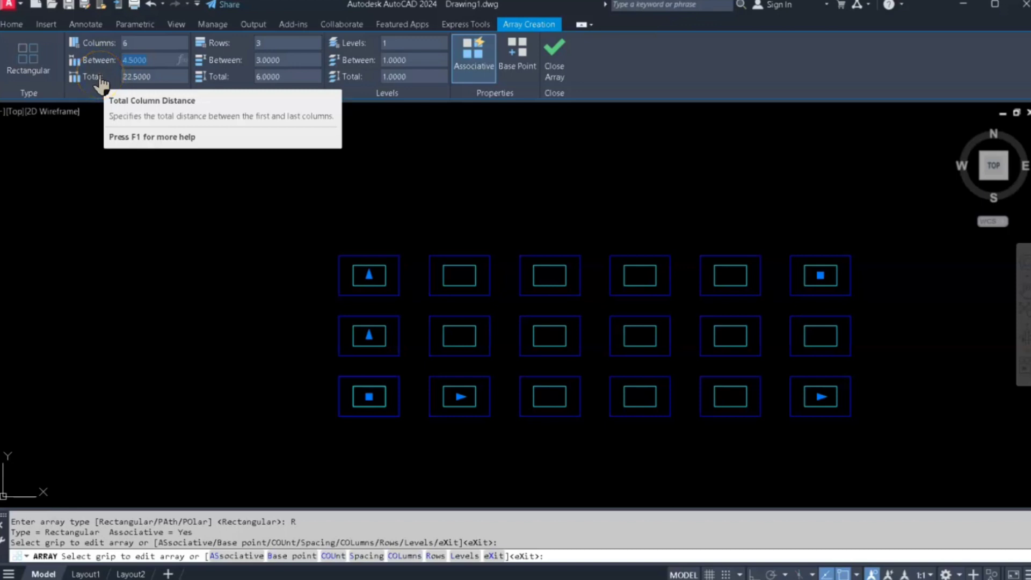
{"action": "type", "text": "7"}
{"action": "left_click", "coordinate": [100, 87]}
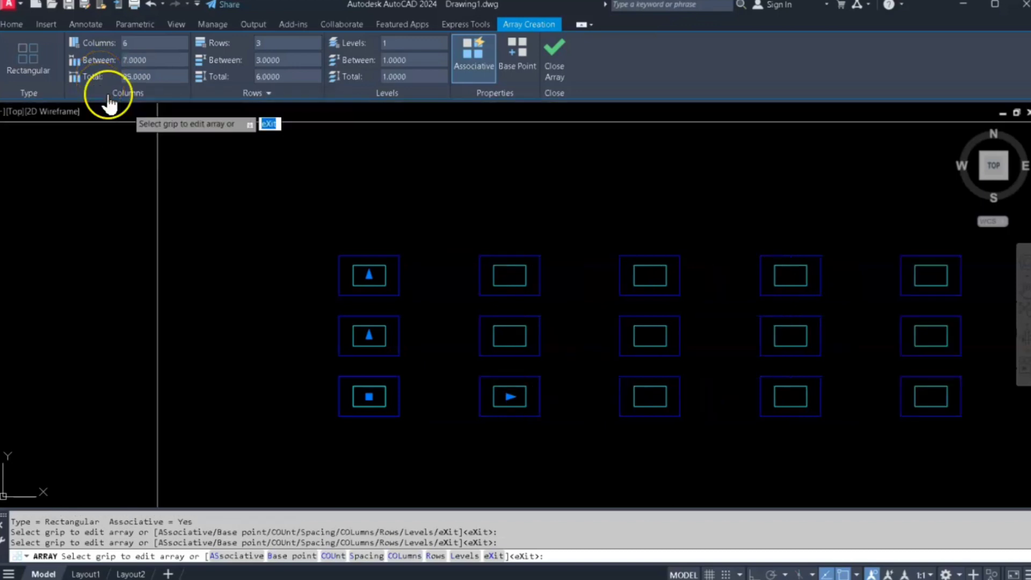
{"action": "scroll", "coordinate": [618, 322], "scroll_direction": "down", "scroll_amount": 4}
{"action": "scroll", "coordinate": [682, 330], "scroll_direction": "up", "scroll_amount": 2}
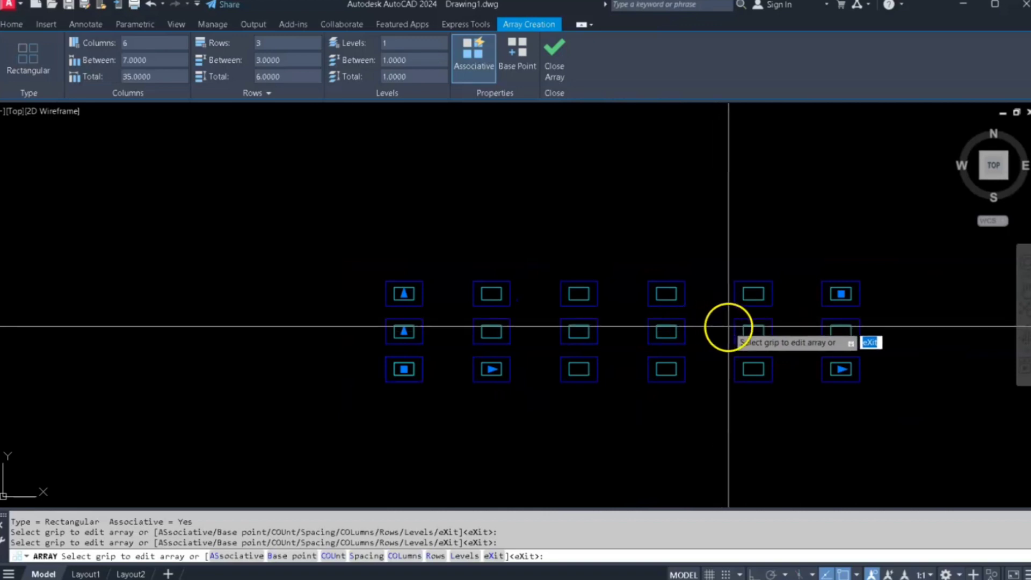
{"action": "middle_click_drag", "start_coordinate": [728, 324], "coordinate": [645, 306]}
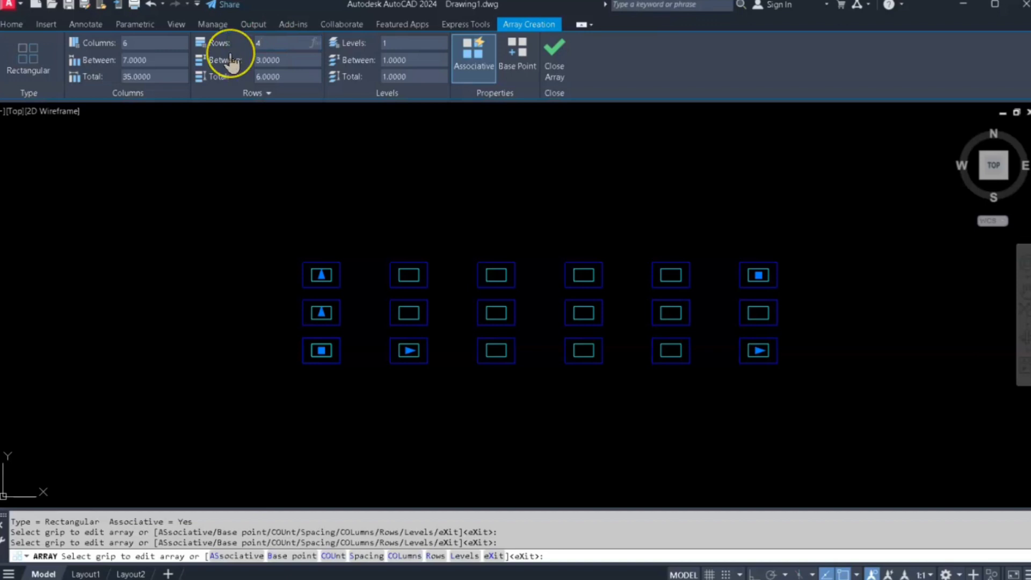
{"action": "type", "text": "6.0000"}
Step: Give the array 4 rows with 6-unit row spacing, then exit the array
{"action": "key", "text": "Return"}
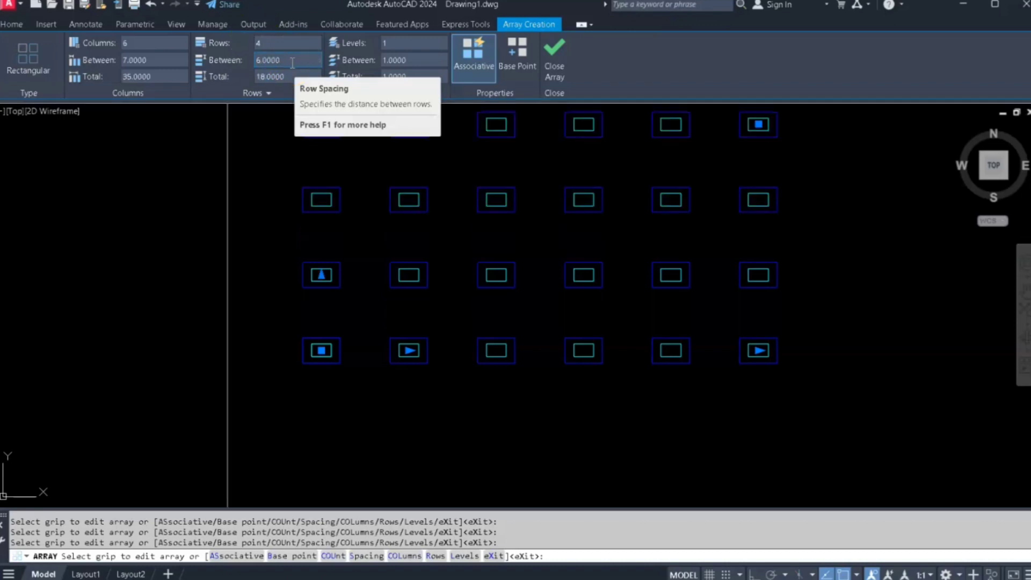
{"action": "key", "text": "Return"}
{"action": "scroll", "coordinate": [380, 207], "scroll_direction": "down", "scroll_amount": 2}
{"action": "middle_click_drag", "start_coordinate": [438, 207], "coordinate": [447, 208]}
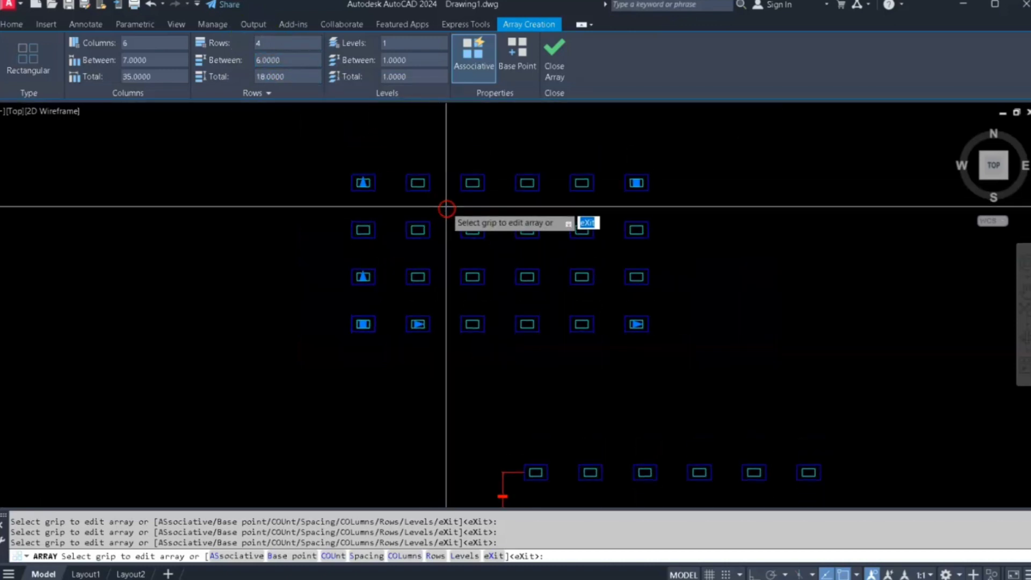
{"action": "scroll", "coordinate": [445, 208], "scroll_direction": "up", "scroll_amount": 2}
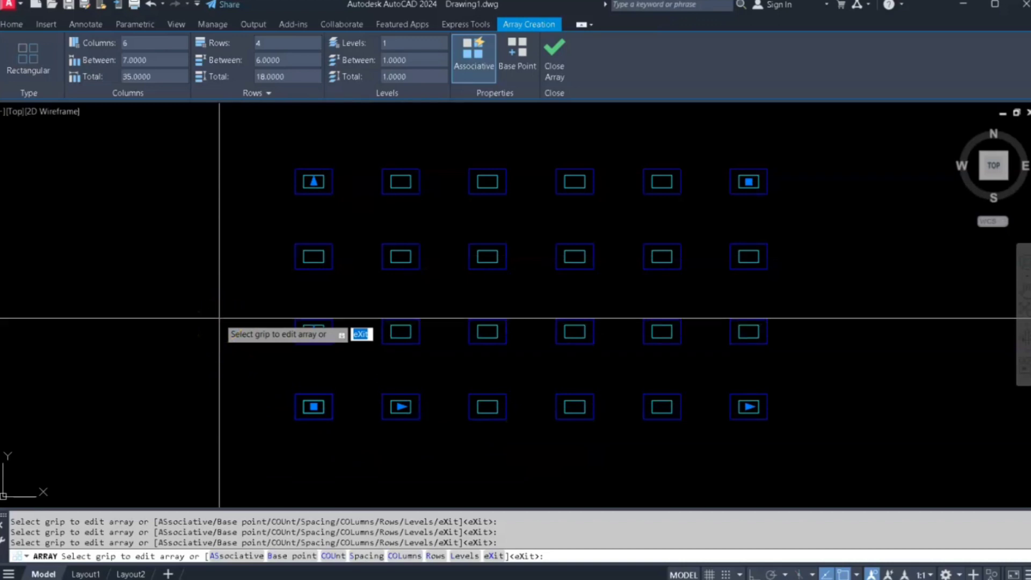
{"action": "key", "text": "Return"}
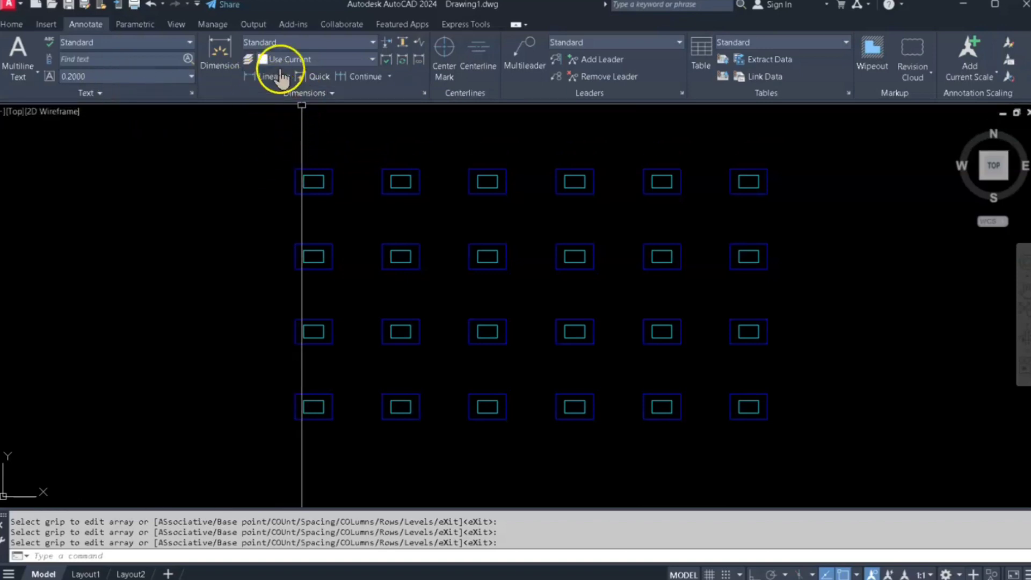
Step: Place a vertical 6.0000 dimension between the bottom two rows on the left
{"action": "left_click", "coordinate": [295, 60]}
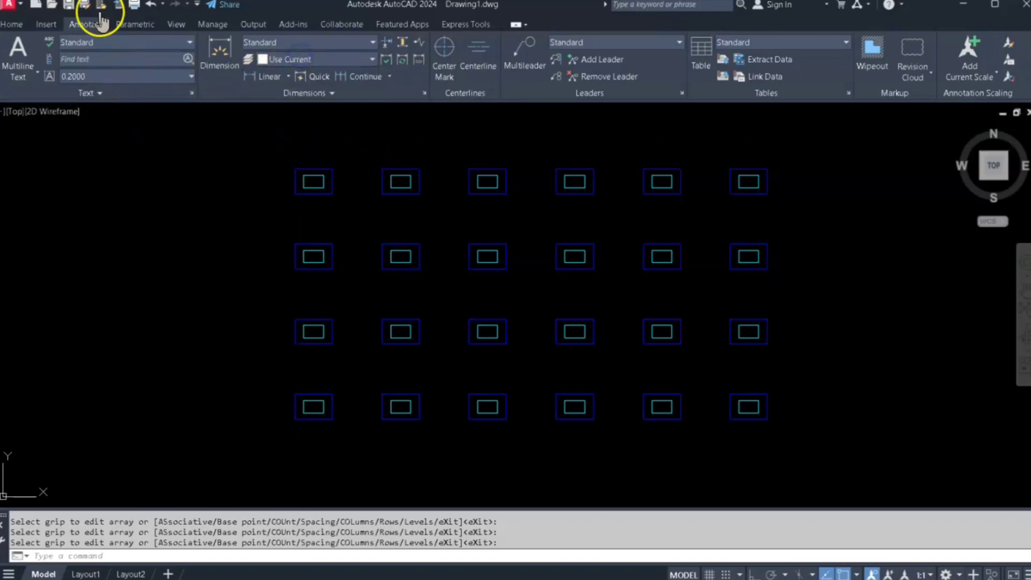
{"action": "left_click", "coordinate": [16, 26]}
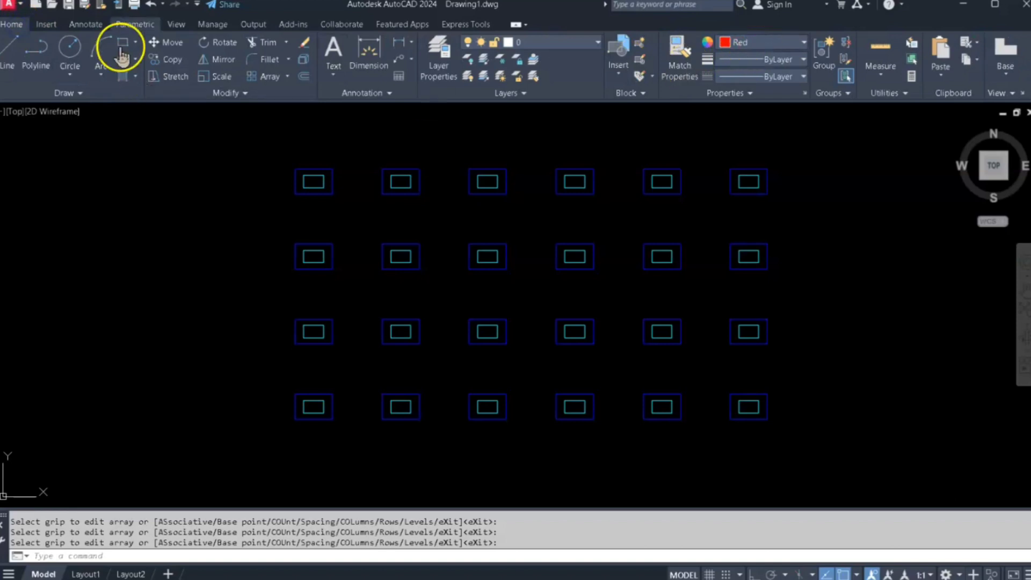
{"action": "left_click", "coordinate": [86, 26]}
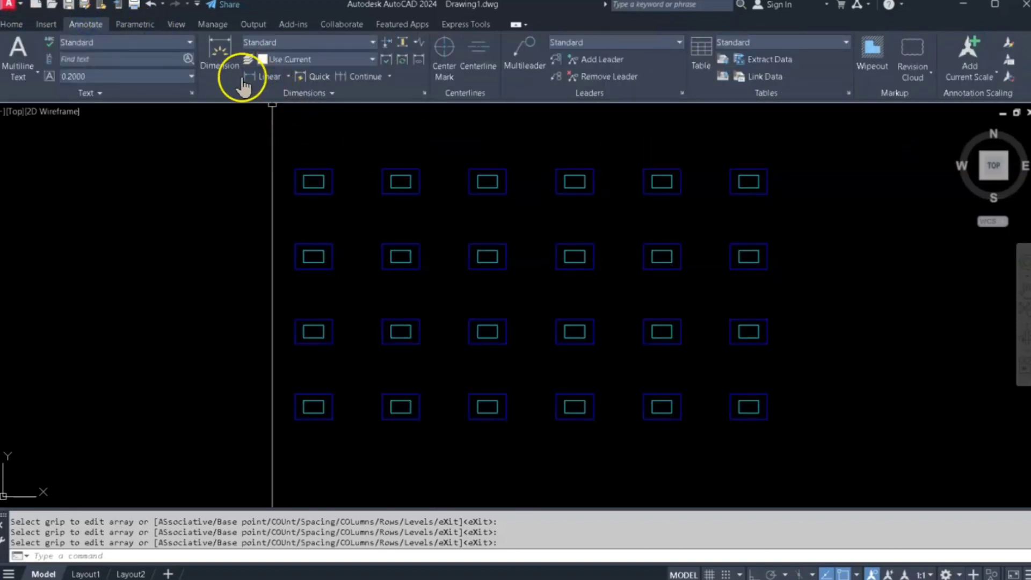
{"action": "left_click", "coordinate": [263, 77]}
{"action": "left_click", "coordinate": [294, 407]}
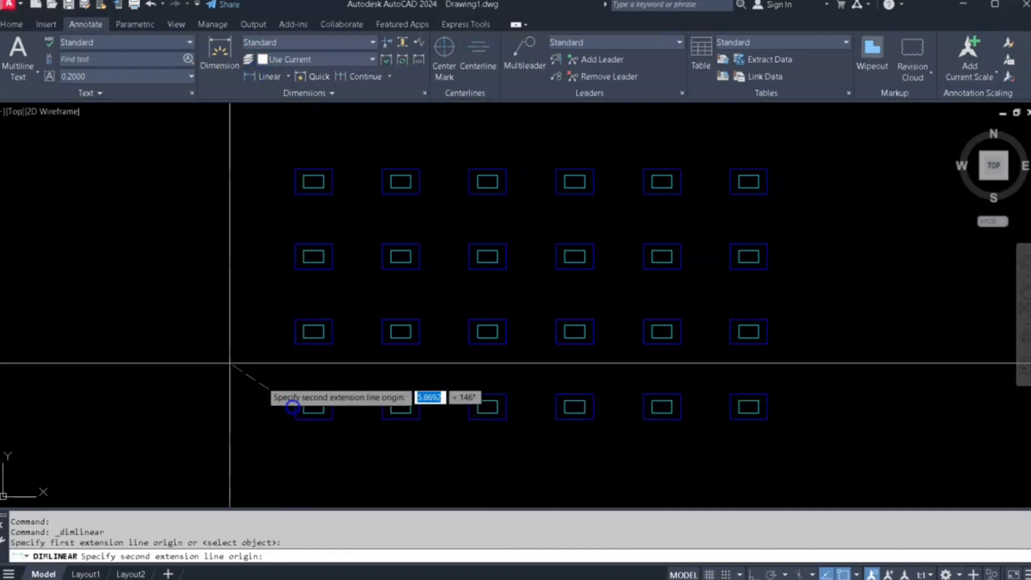
{"action": "left_click", "coordinate": [294, 330]}
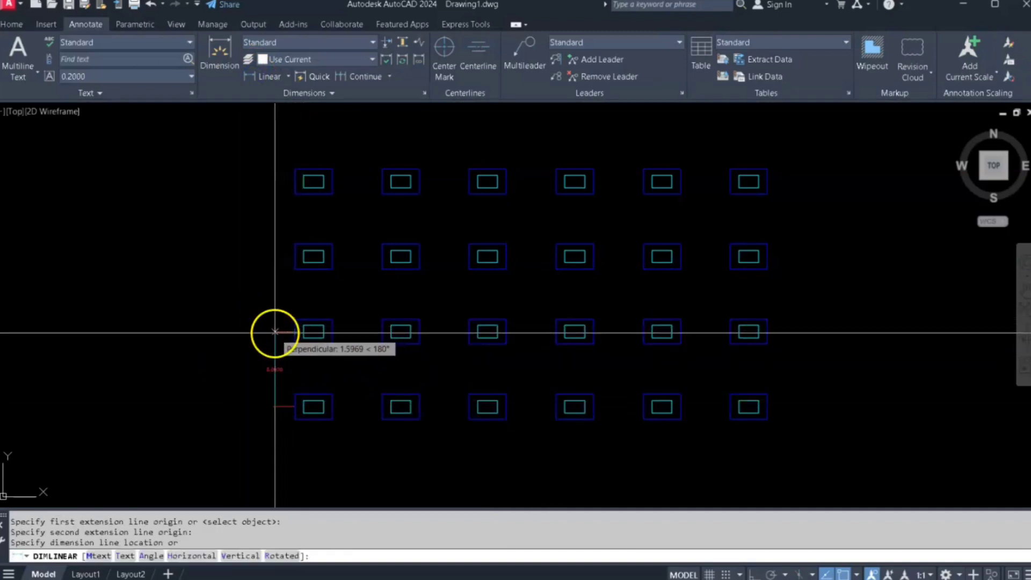
{"action": "left_click", "coordinate": [274, 332]}
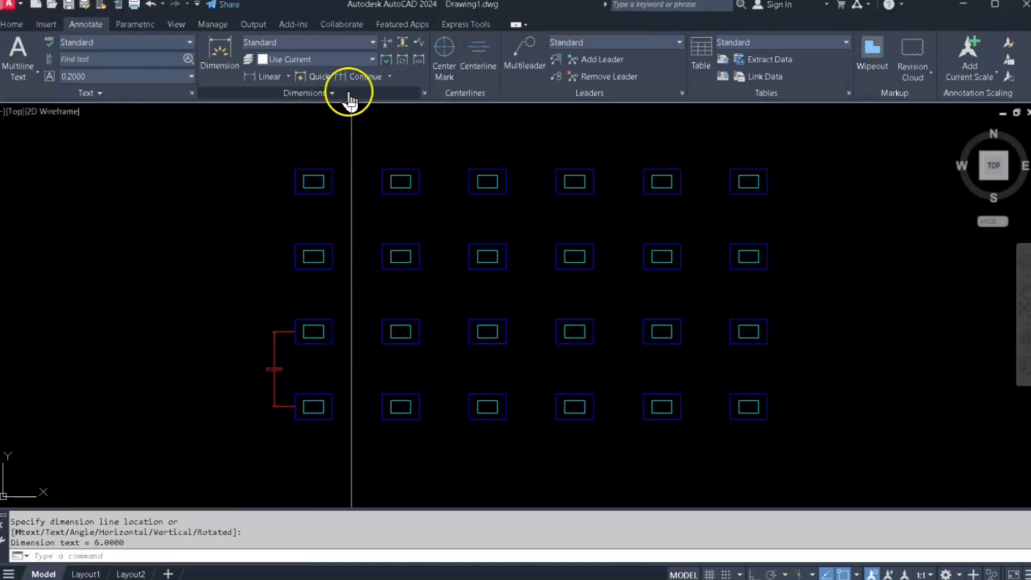
Step: Continue the vertical chain up to the top row, then move the view toward the bottom row
{"action": "left_click", "coordinate": [356, 76]}
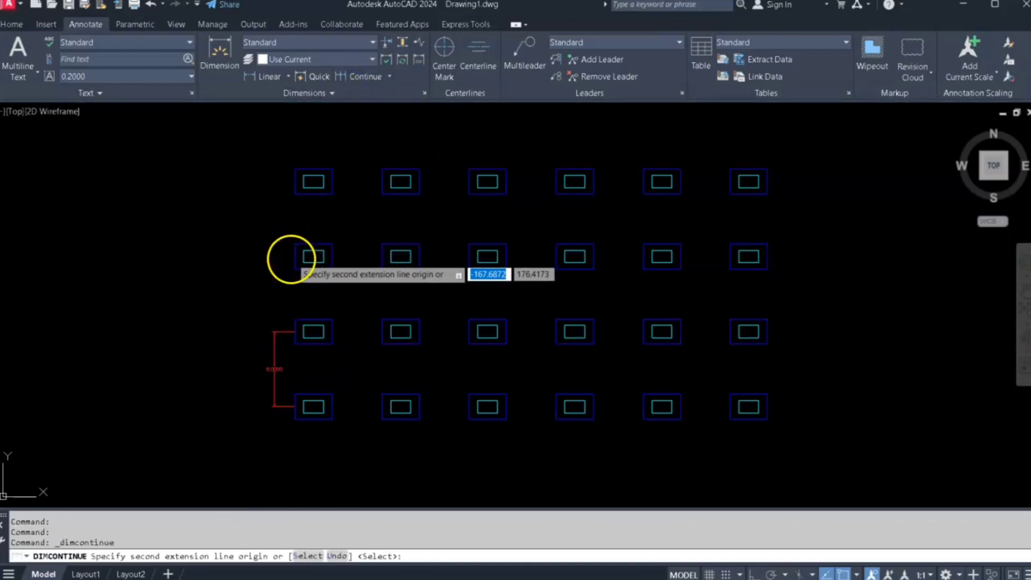
{"action": "left_click", "coordinate": [291, 257]}
{"action": "left_click", "coordinate": [295, 182]}
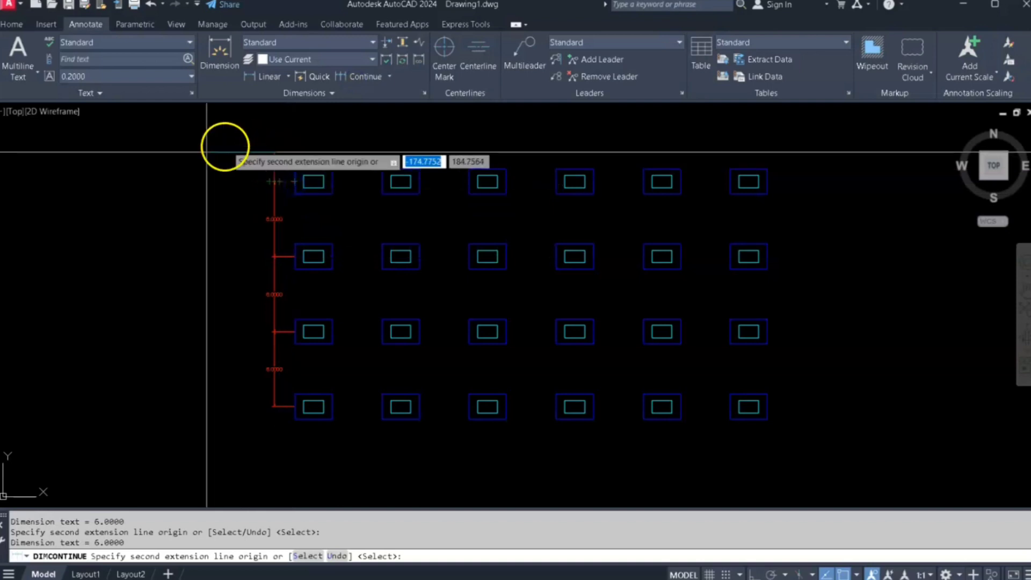
{"action": "key", "text": "Return"}
{"action": "key", "text": "Return"}
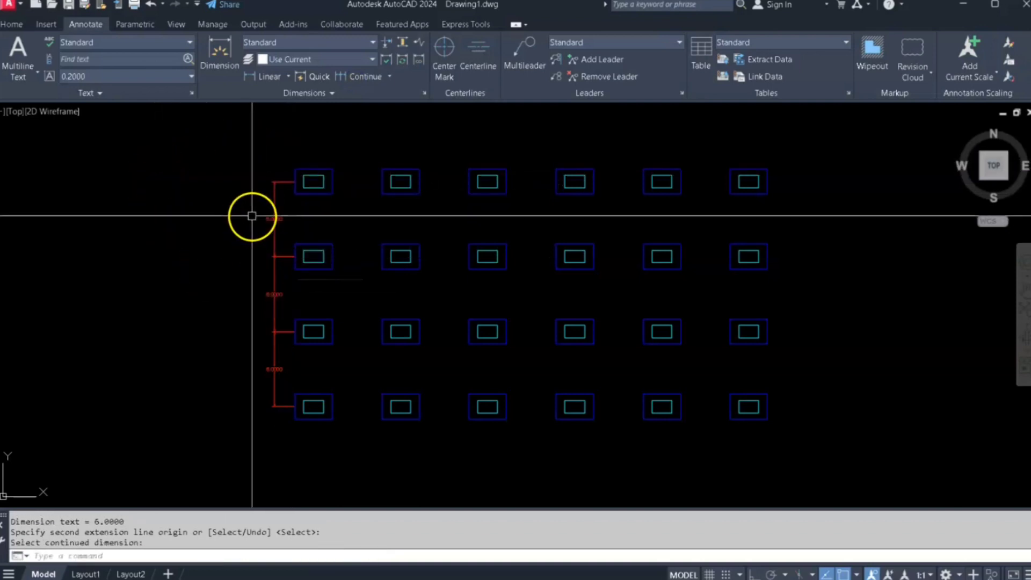
{"action": "scroll", "coordinate": [248, 215], "scroll_direction": "up", "scroll_amount": 4}
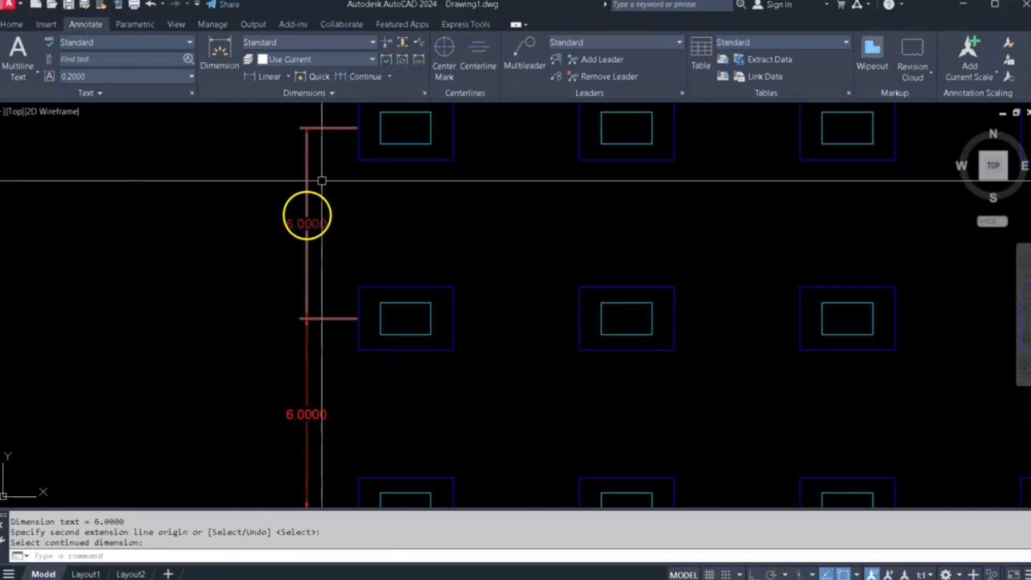
{"action": "scroll", "coordinate": [310, 374], "scroll_direction": "down", "scroll_amount": 2}
{"action": "middle_click_drag", "start_coordinate": [329, 402], "coordinate": [357, 294]}
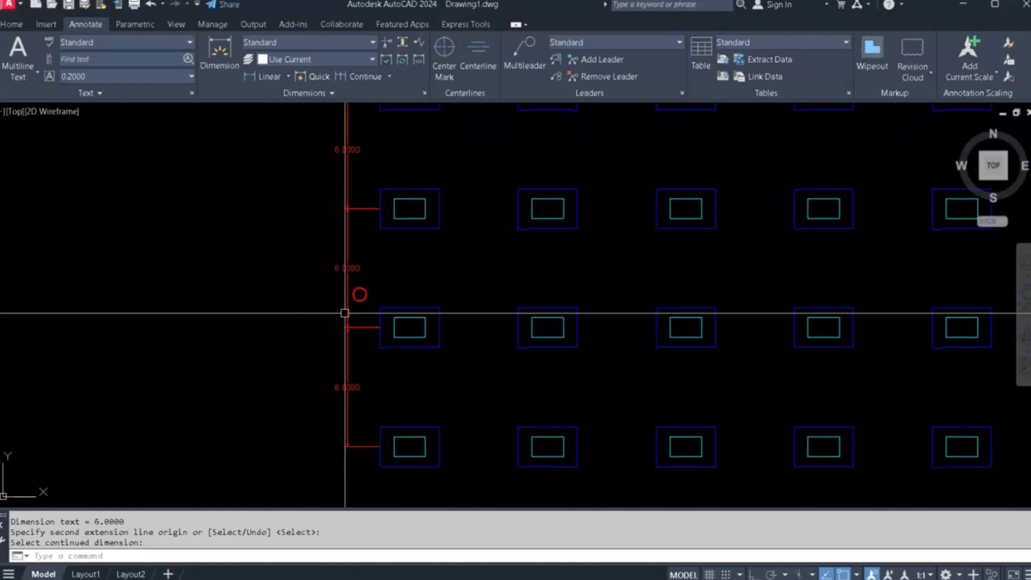
{"action": "scroll", "coordinate": [340, 361], "scroll_direction": "up", "scroll_amount": 2}
{"action": "scroll", "coordinate": [343, 239], "scroll_direction": "up", "scroll_amount": 1}
{"action": "scroll", "coordinate": [342, 239], "scroll_direction": "down", "scroll_amount": 4}
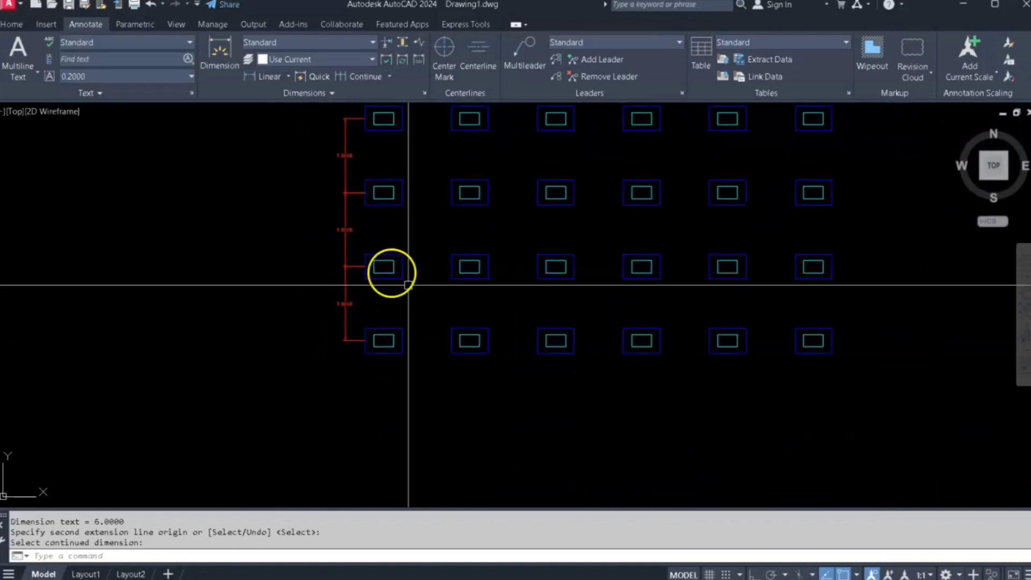
{"action": "middle_click_drag", "start_coordinate": [500, 237], "coordinate": [410, 293]}
{"action": "scroll", "coordinate": [377, 336], "scroll_direction": "up", "scroll_amount": 2}
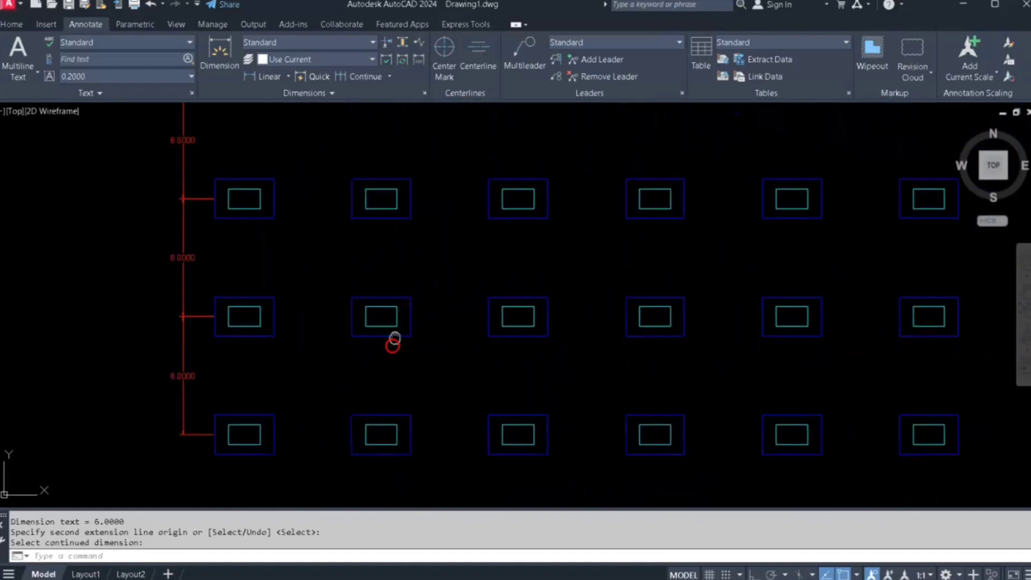
{"action": "middle_click_drag", "start_coordinate": [394, 341], "coordinate": [415, 258]}
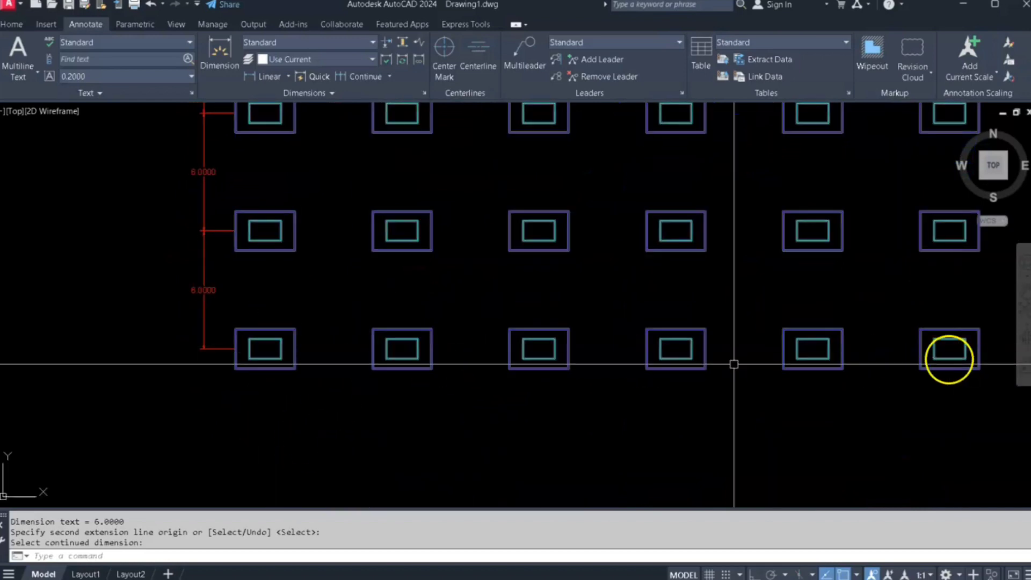
Step: Place a 7.0000 horizontal dimension between the first two columns below the bottom row
{"action": "left_click", "coordinate": [252, 80]}
{"action": "left_click", "coordinate": [265, 369]}
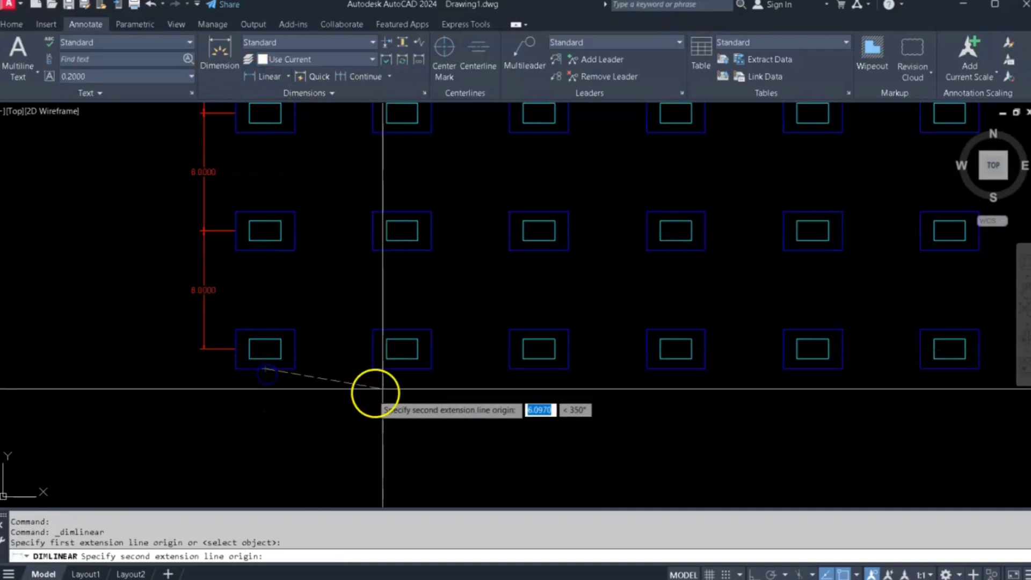
{"action": "left_click", "coordinate": [402, 369]}
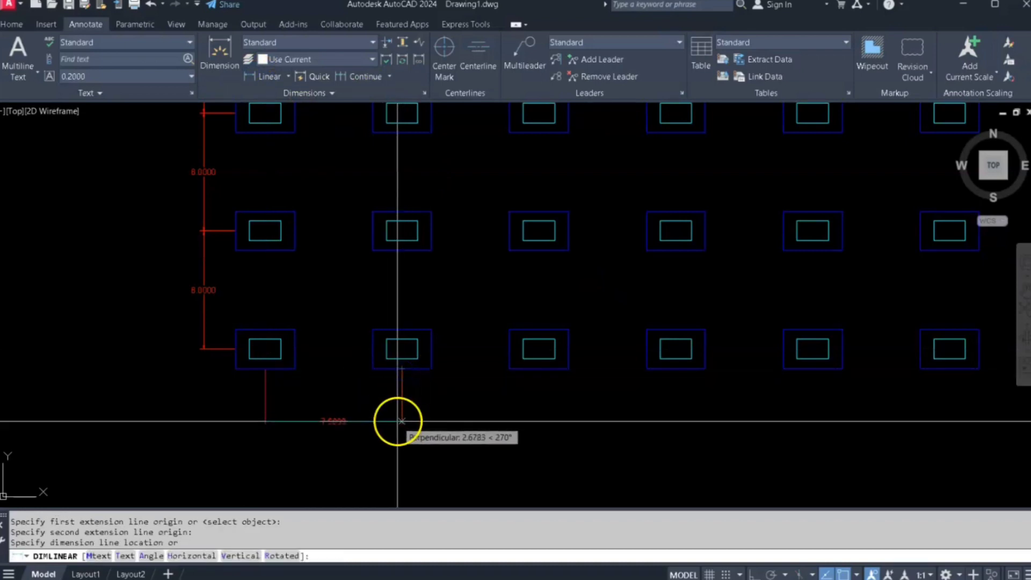
{"action": "left_click", "coordinate": [398, 419]}
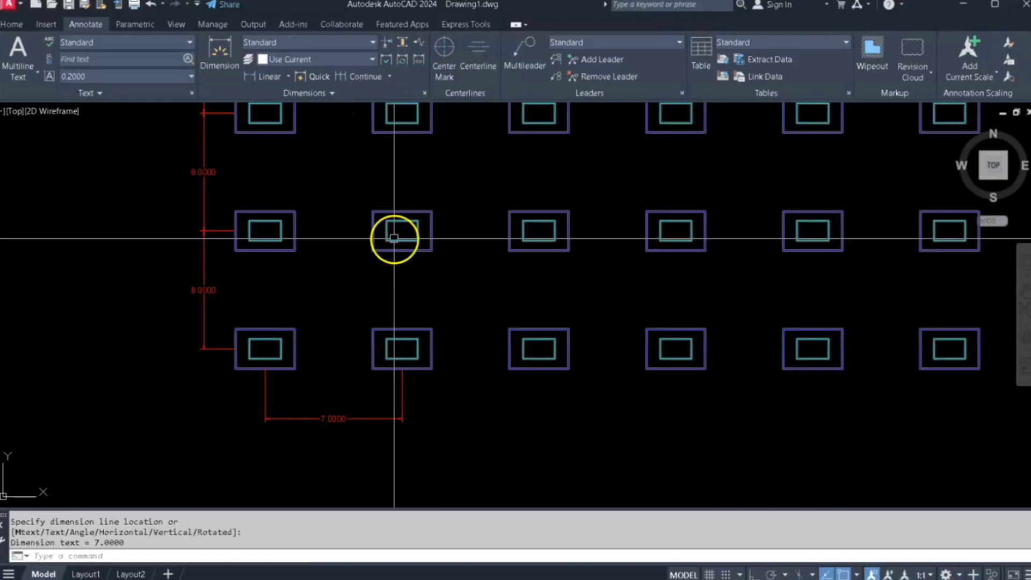
Step: Continue the chain across the remaining columns, ending with a 7.4201 span
{"action": "left_click", "coordinate": [344, 81]}
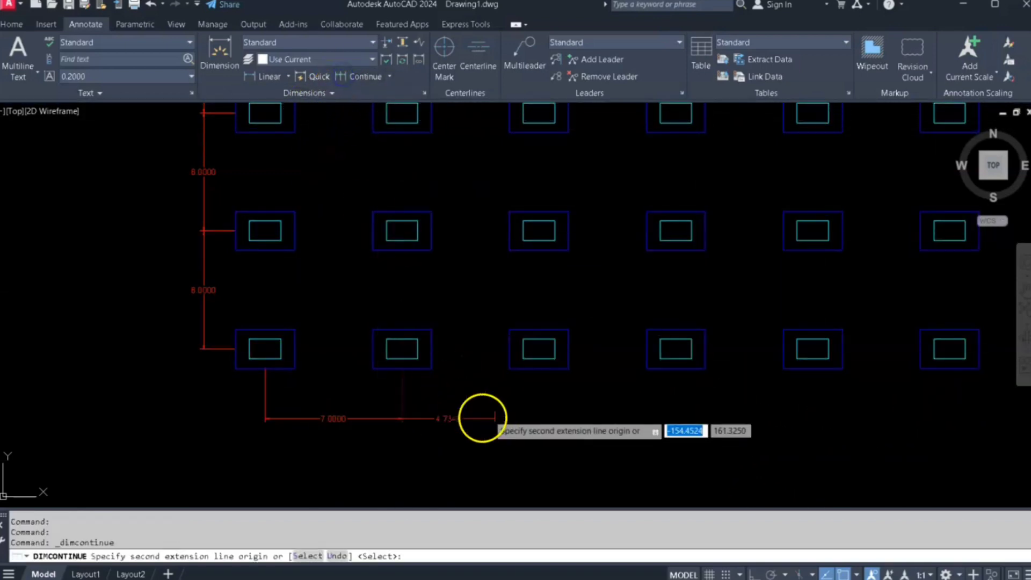
{"action": "left_click", "coordinate": [538, 369]}
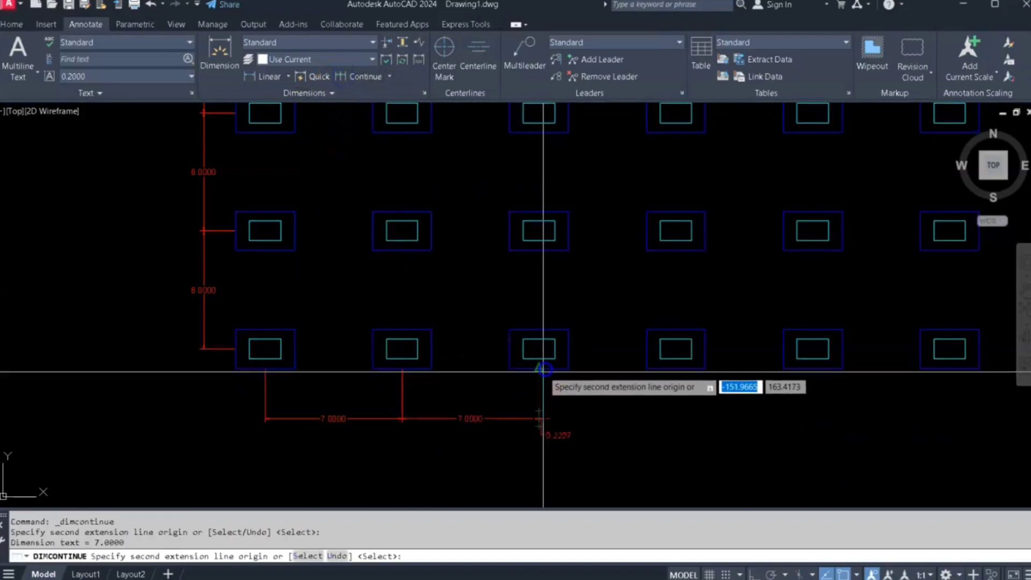
{"action": "left_click", "coordinate": [675, 369]}
{"action": "left_click", "coordinate": [956, 379]}
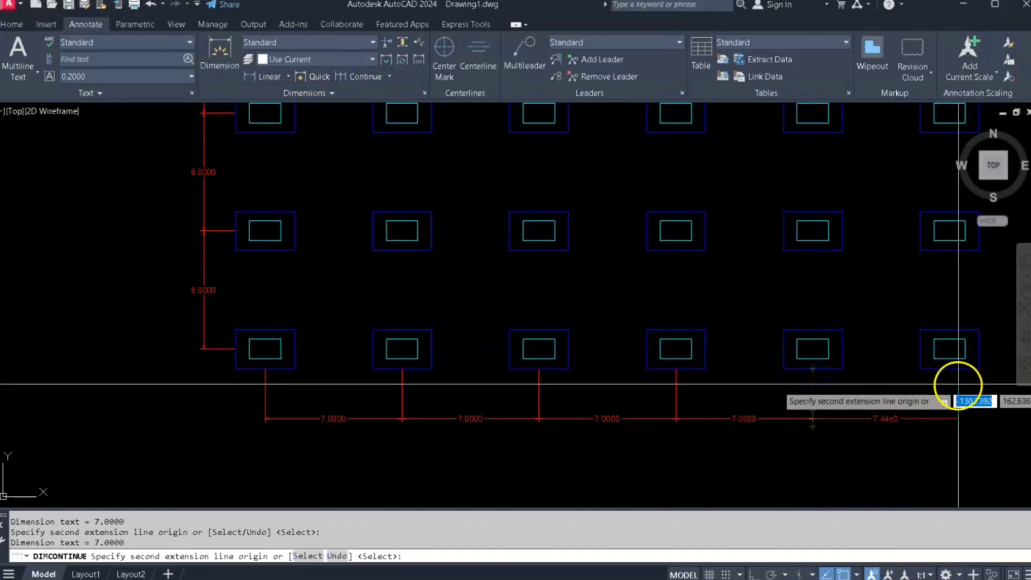
{"action": "middle_click_drag", "start_coordinate": [911, 409], "coordinate": [740, 382]}
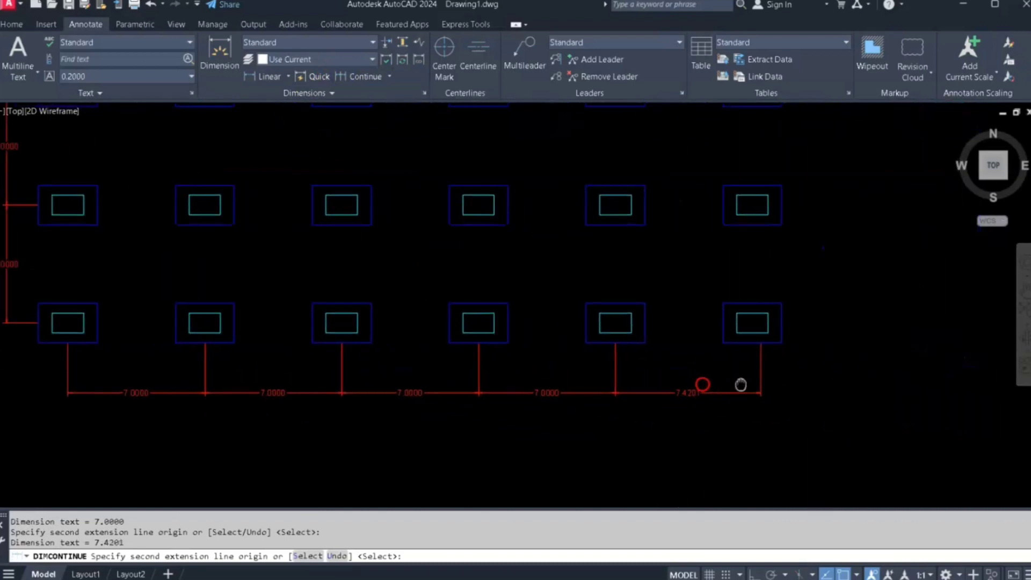
{"action": "scroll", "coordinate": [690, 350], "scroll_direction": "down", "scroll_amount": 2}
{"action": "middle_click_drag", "start_coordinate": [685, 337], "coordinate": [658, 340]}
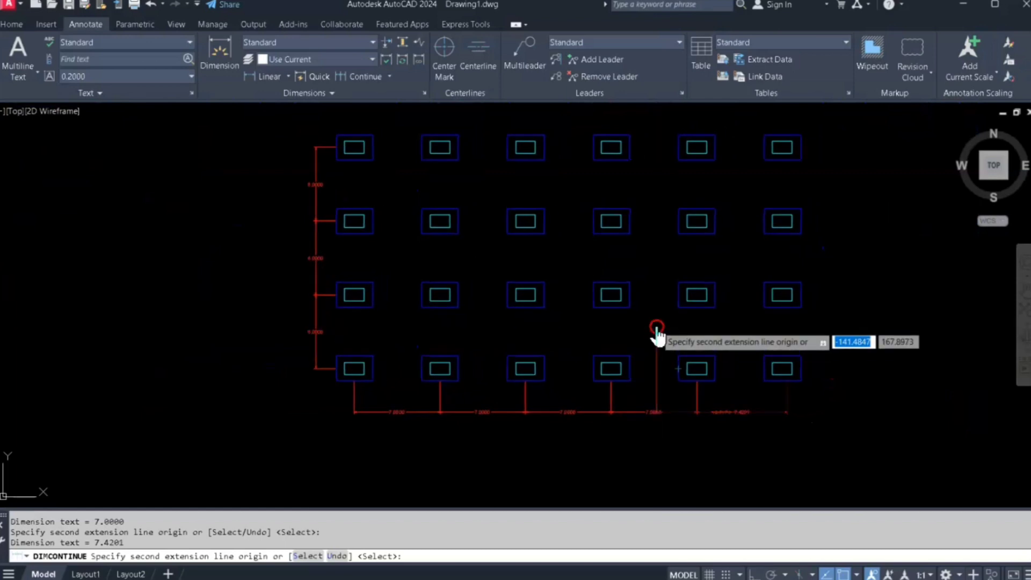
{"action": "right_click", "coordinate": [656, 331]}
{"action": "left_click", "coordinate": [666, 336]}
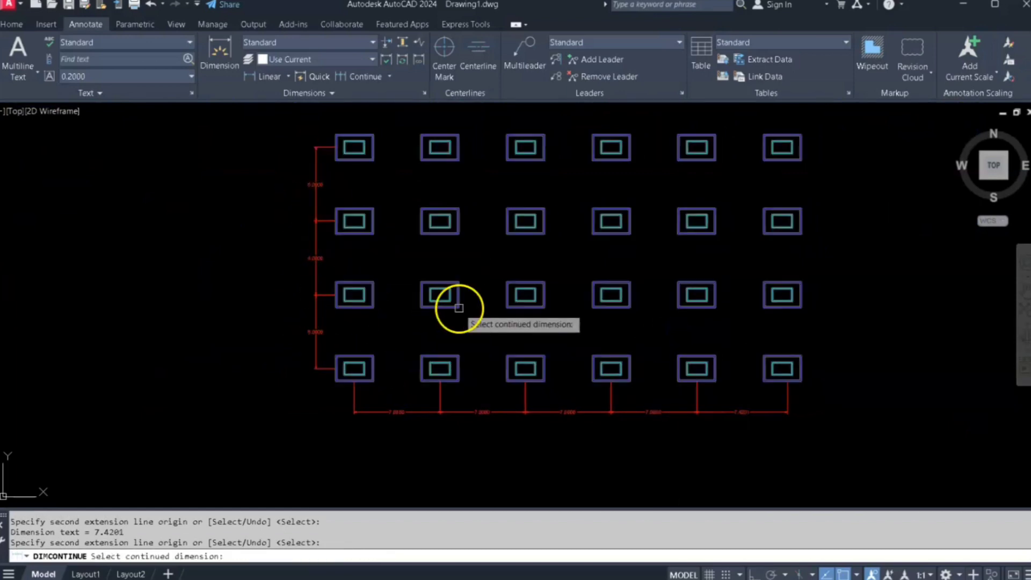
{"action": "right_click", "coordinate": [863, 348]}
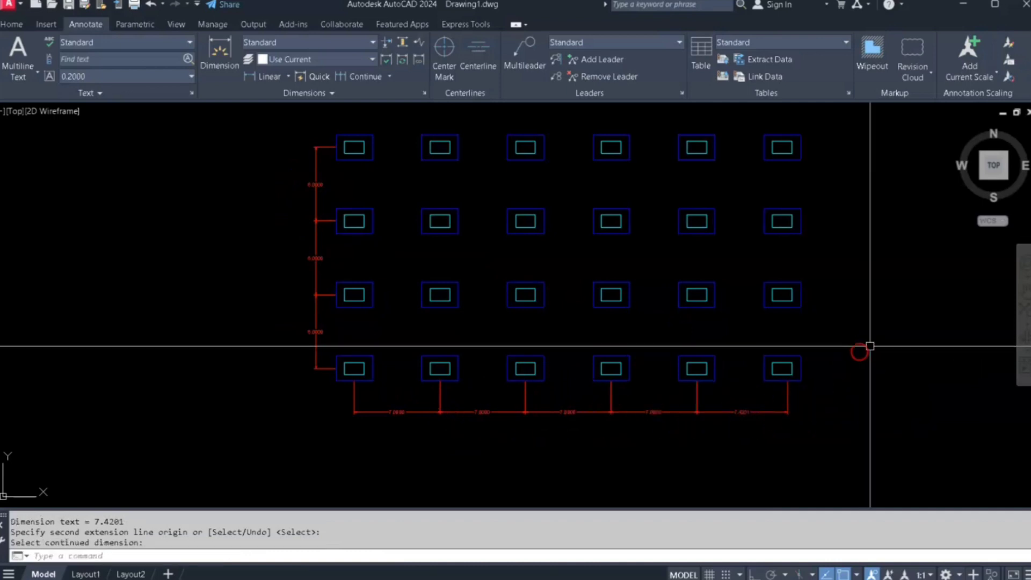
{"action": "middle_click_drag", "start_coordinate": [824, 303], "coordinate": [819, 328]}
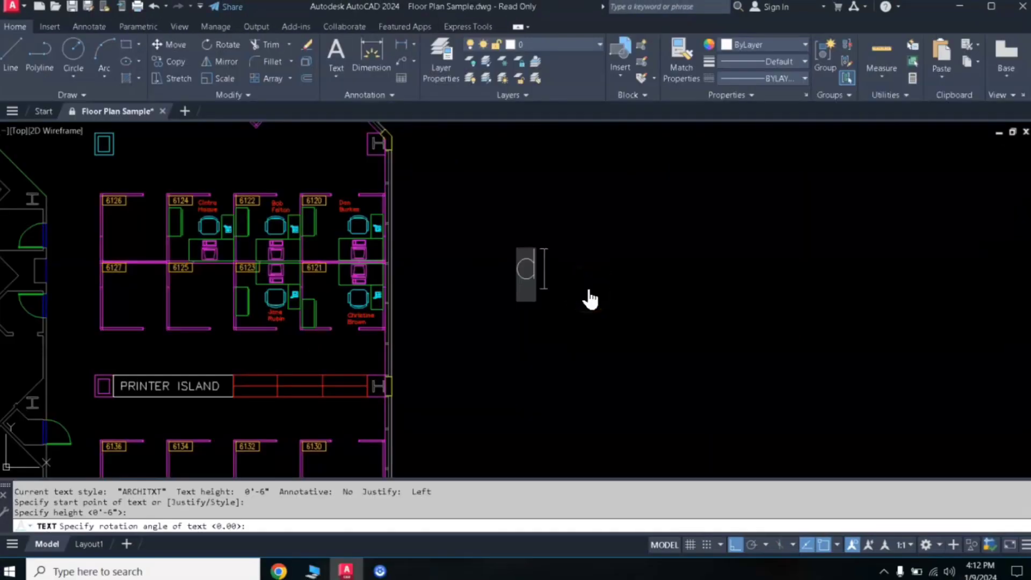
Step: Finish the D text and circle it with TCIRCLE (0.3 offset, variable-size circle)
{"action": "left_click", "coordinate": [588, 328]}
{"action": "key", "text": "Escape"}
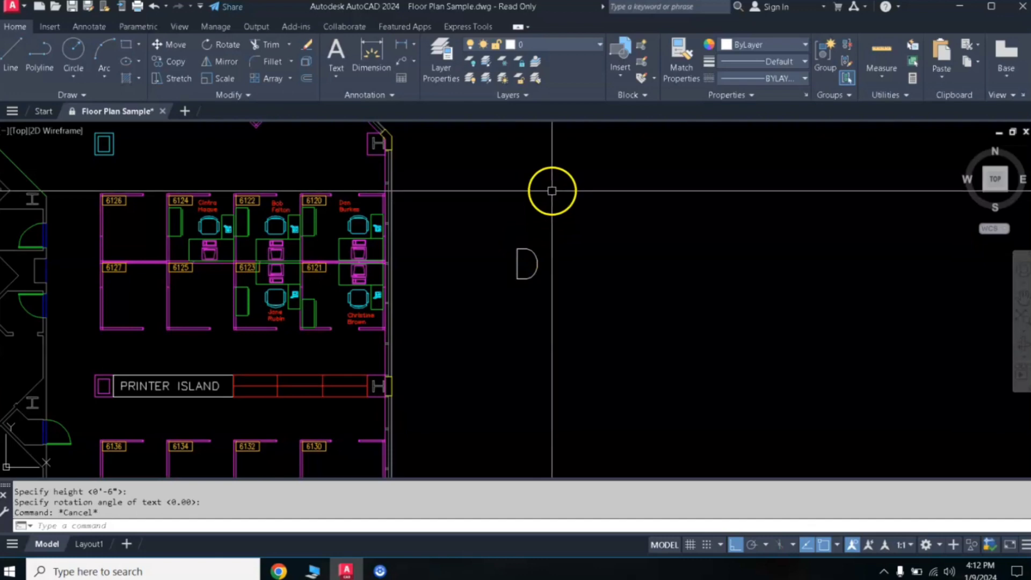
{"action": "type", "text": "tc"}
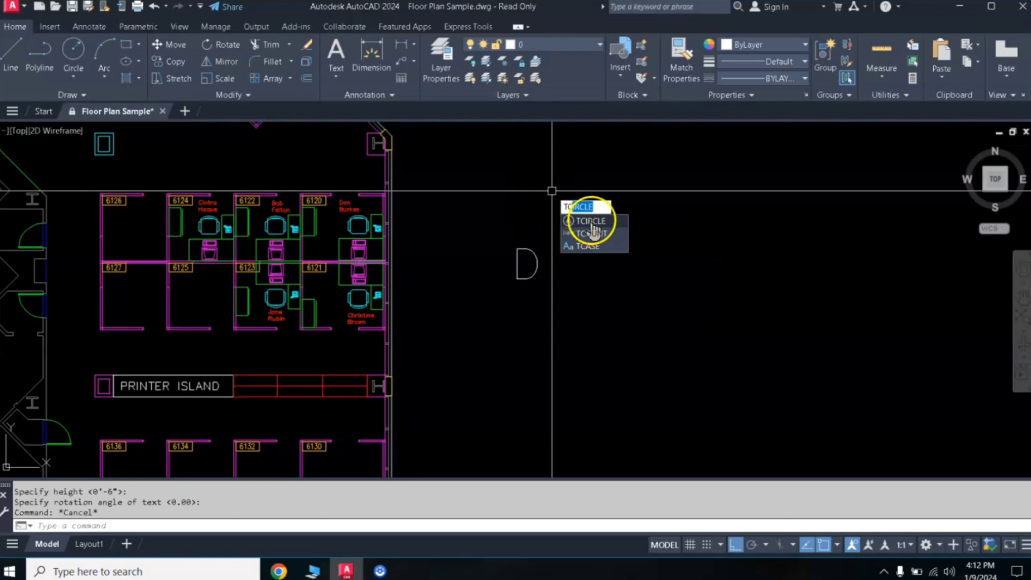
{"action": "mouse_move", "coordinate": [591, 221]}
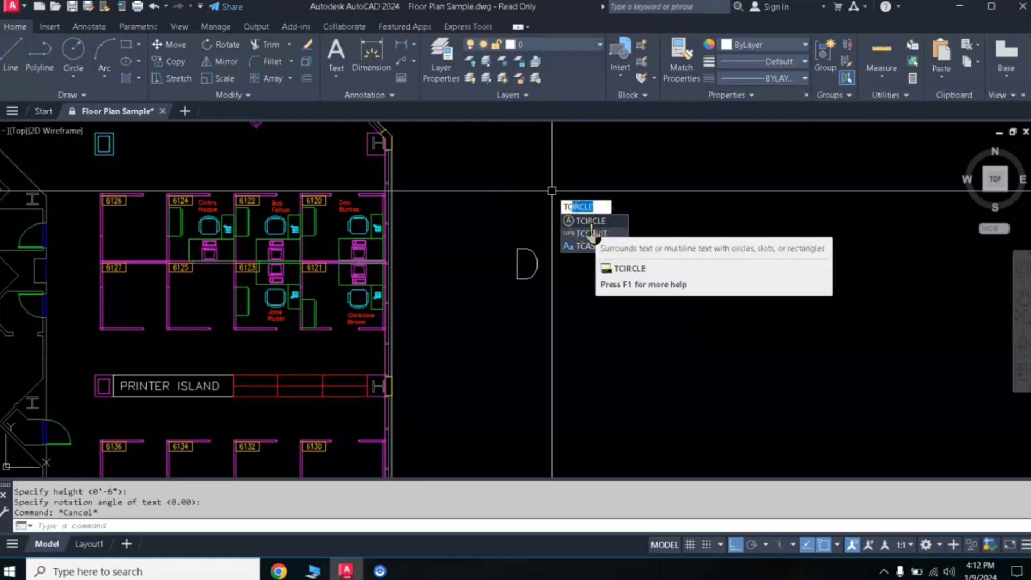
{"action": "left_click", "coordinate": [591, 222]}
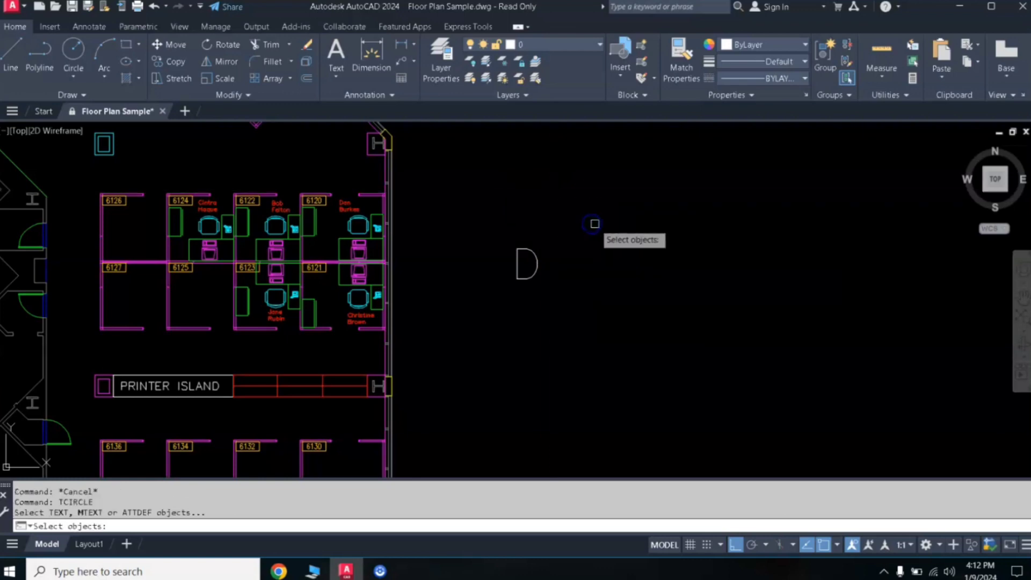
{"action": "left_click", "coordinate": [538, 258]}
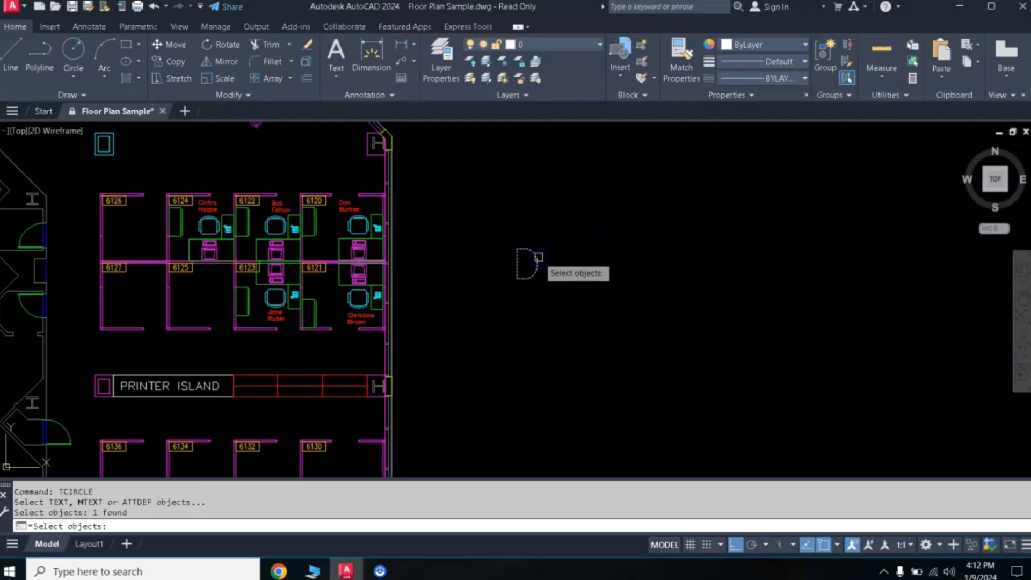
{"action": "right_click", "coordinate": [584, 263]}
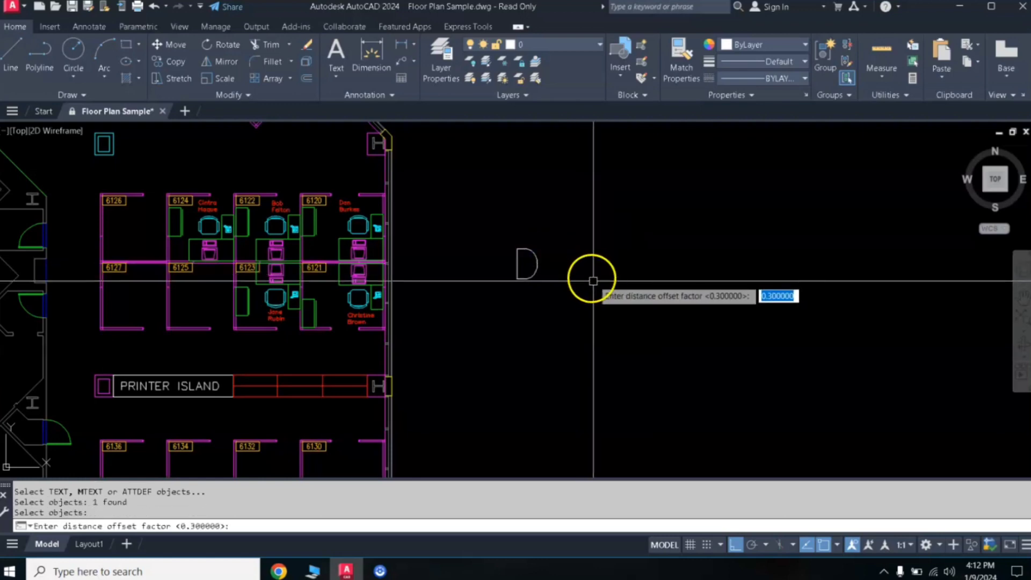
{"action": "right_click", "coordinate": [594, 284]}
{"action": "left_click", "coordinate": [615, 317]}
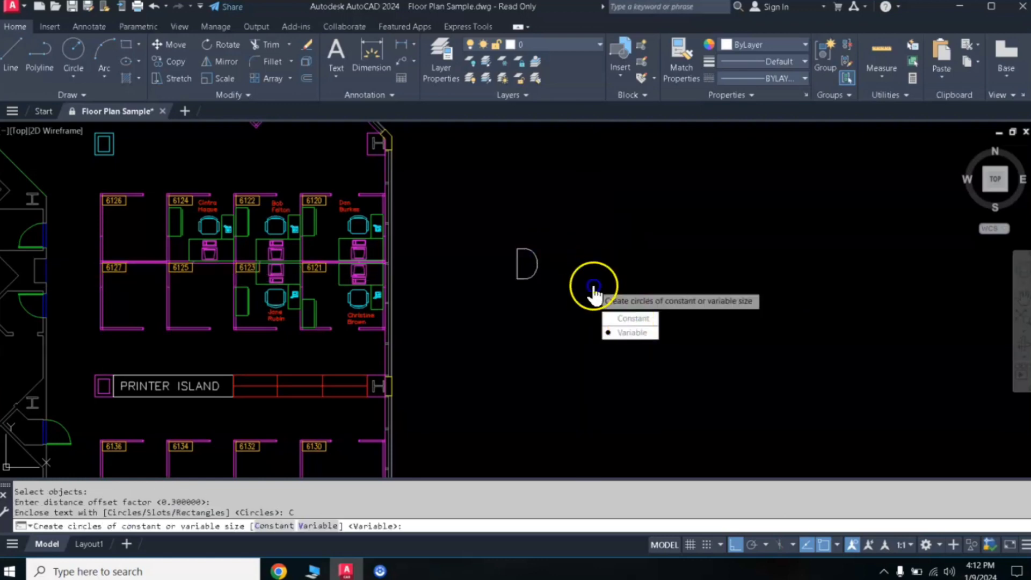
{"action": "right_click", "coordinate": [595, 295]}
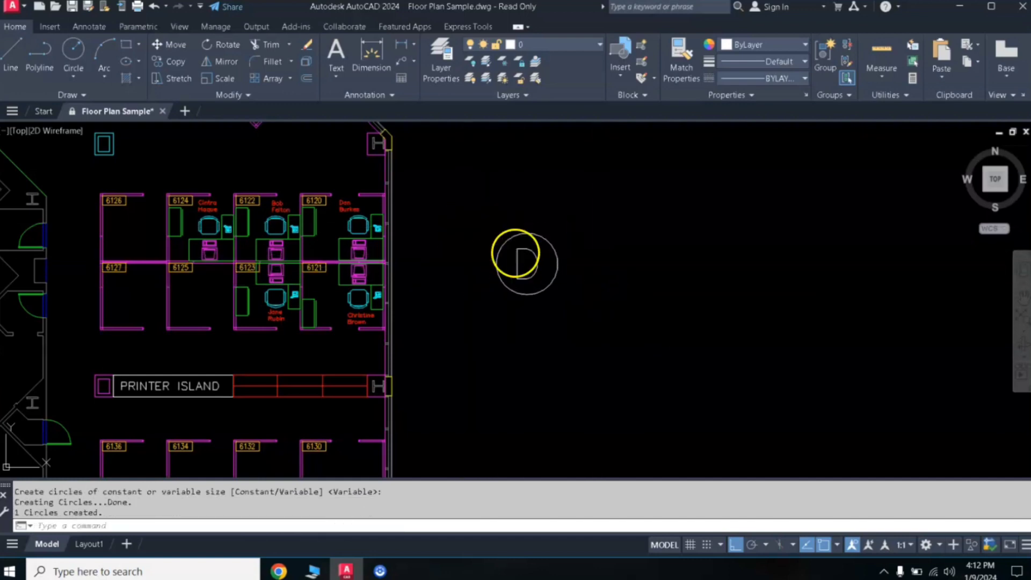
{"action": "scroll", "coordinate": [515, 253], "scroll_direction": "down", "scroll_amount": 2}
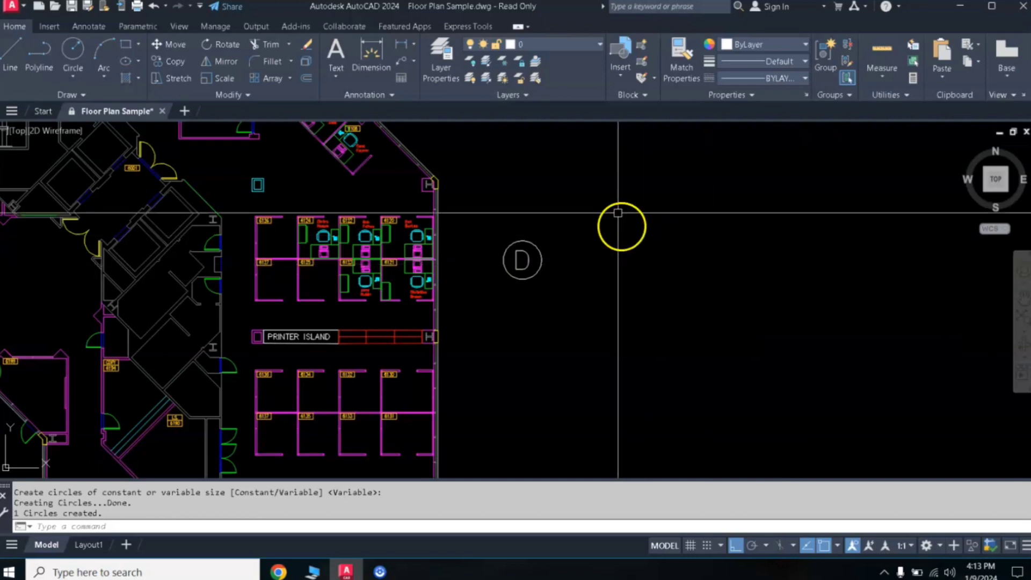
Step: Copy the circled D to five points along a row to its right
{"action": "left_click", "coordinate": [528, 260]}
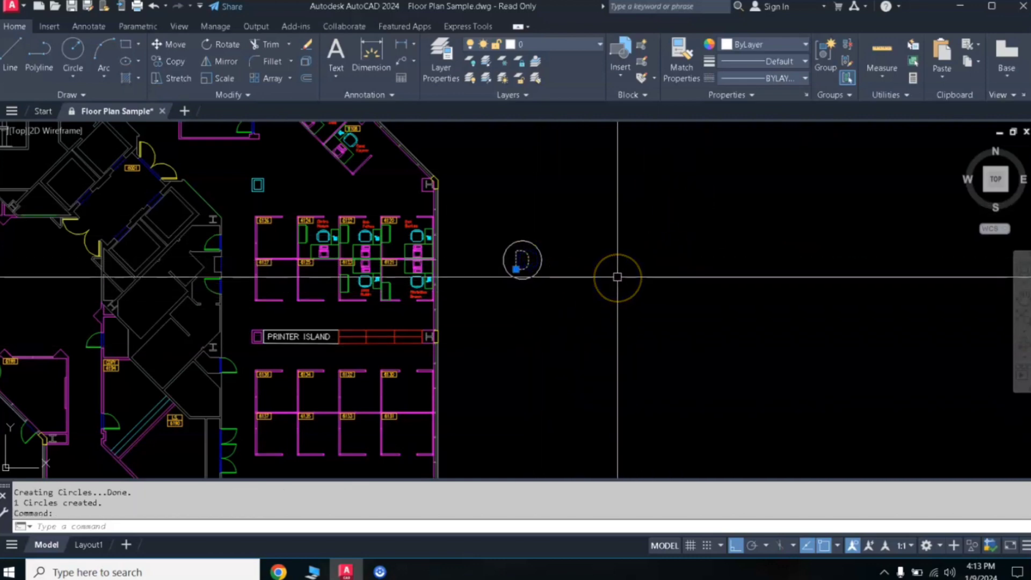
{"action": "type", "text": "co"}
{"action": "key", "text": "Return"}
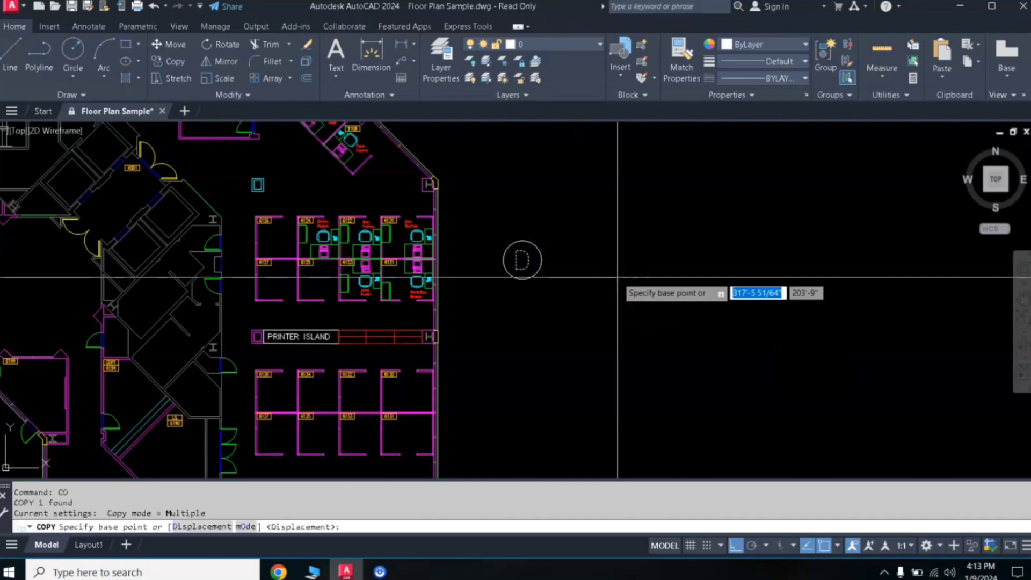
{"action": "left_click", "coordinate": [524, 260]}
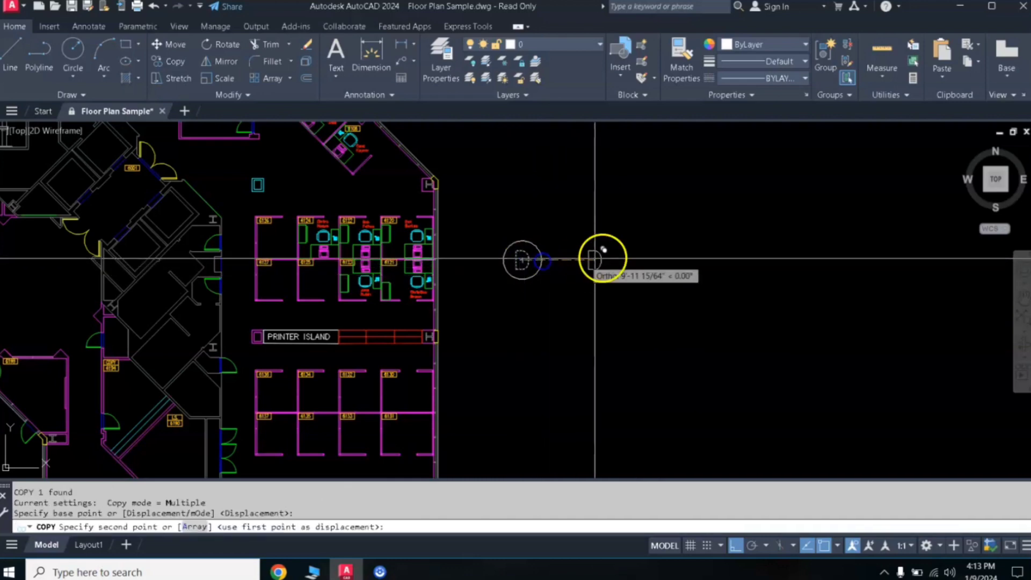
{"action": "left_click", "coordinate": [622, 260]}
{"action": "left_click", "coordinate": [706, 260]}
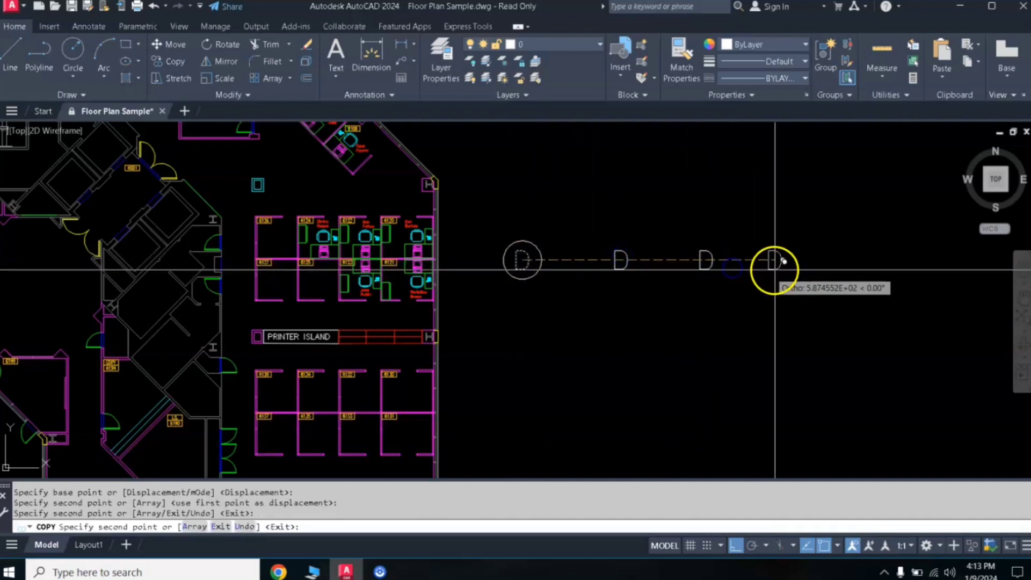
{"action": "left_click", "coordinate": [779, 260]}
{"action": "left_click", "coordinate": [843, 268]}
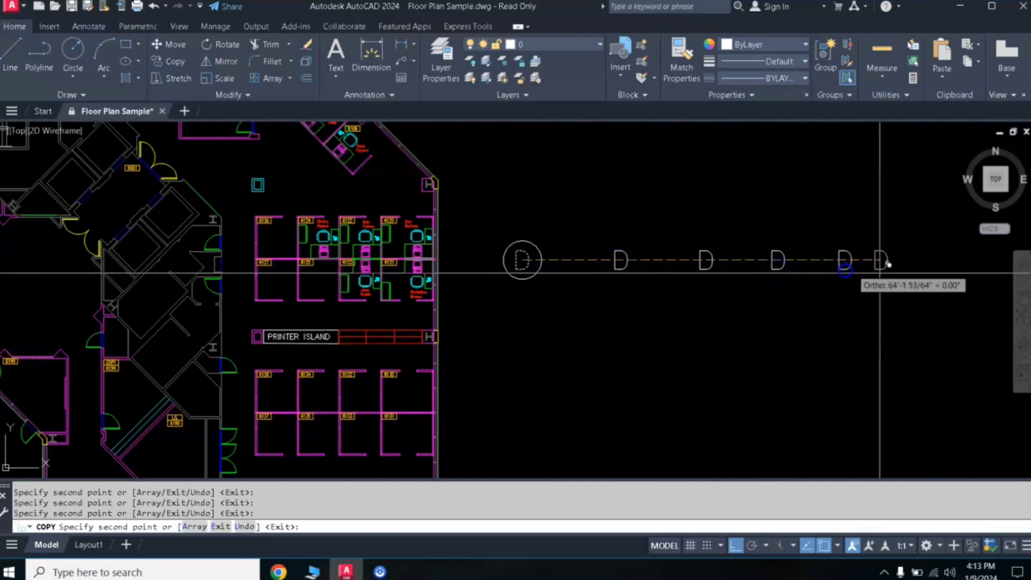
{"action": "left_click", "coordinate": [928, 268]}
{"action": "key", "text": "Escape"}
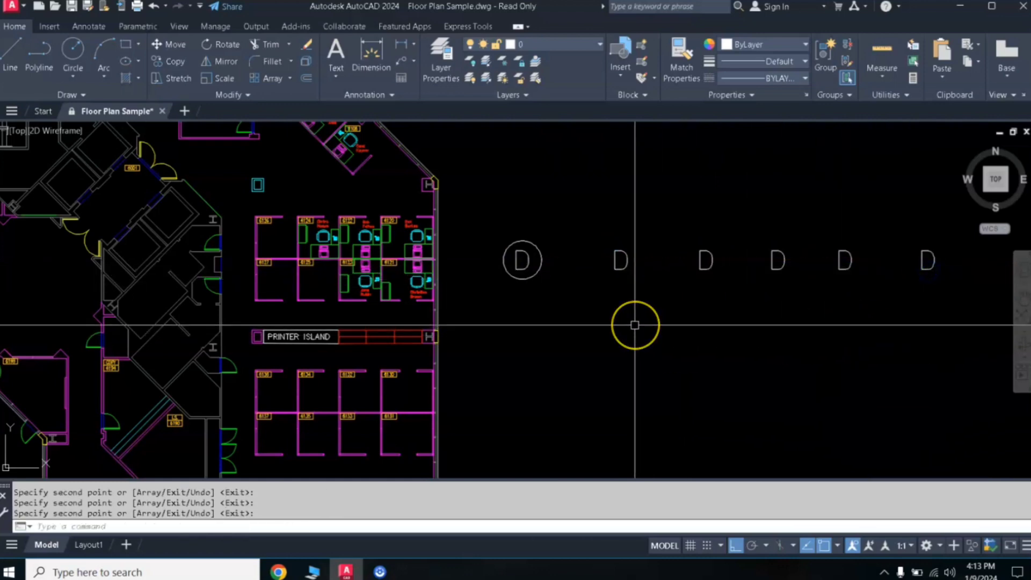
Step: Enclose the five copied D labels in variable-size circles with TCIRCLE at the default 0.3 offset
{"action": "type", "text": "t"}
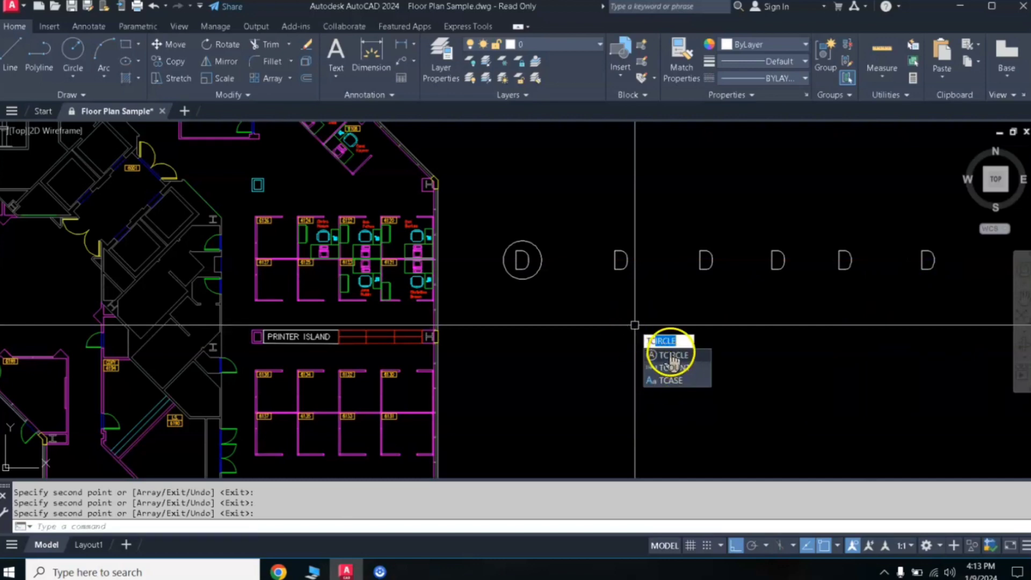
{"action": "left_click", "coordinate": [671, 355]}
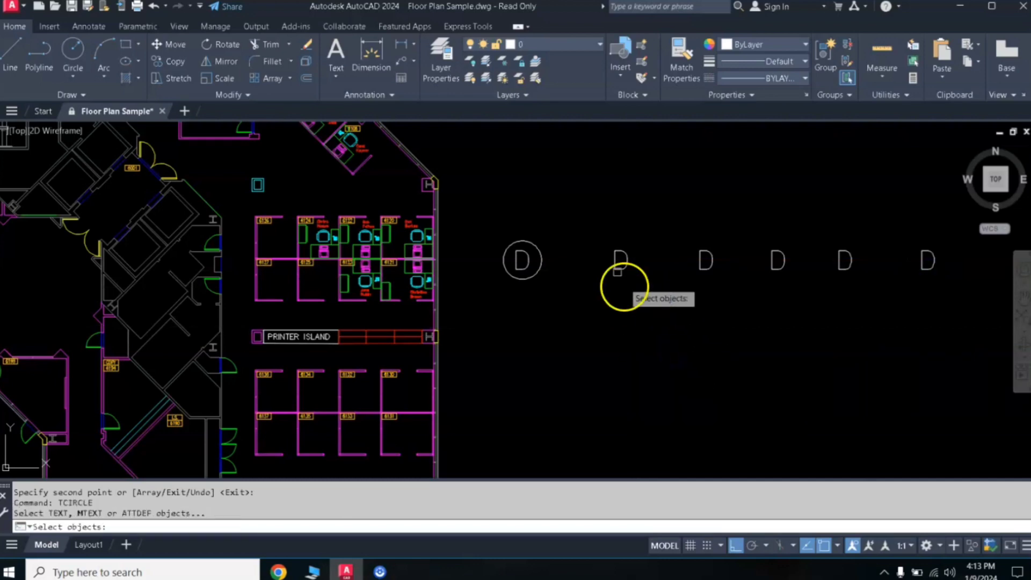
{"action": "left_click", "coordinate": [614, 267]}
{"action": "left_click", "coordinate": [704, 267]}
{"action": "left_click", "coordinate": [774, 271]}
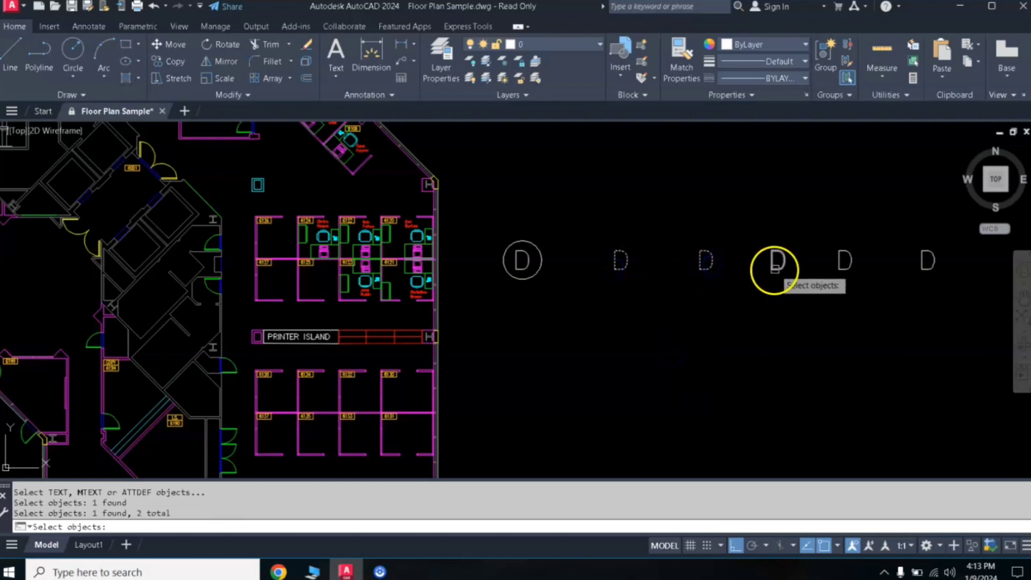
{"action": "left_click", "coordinate": [841, 268]}
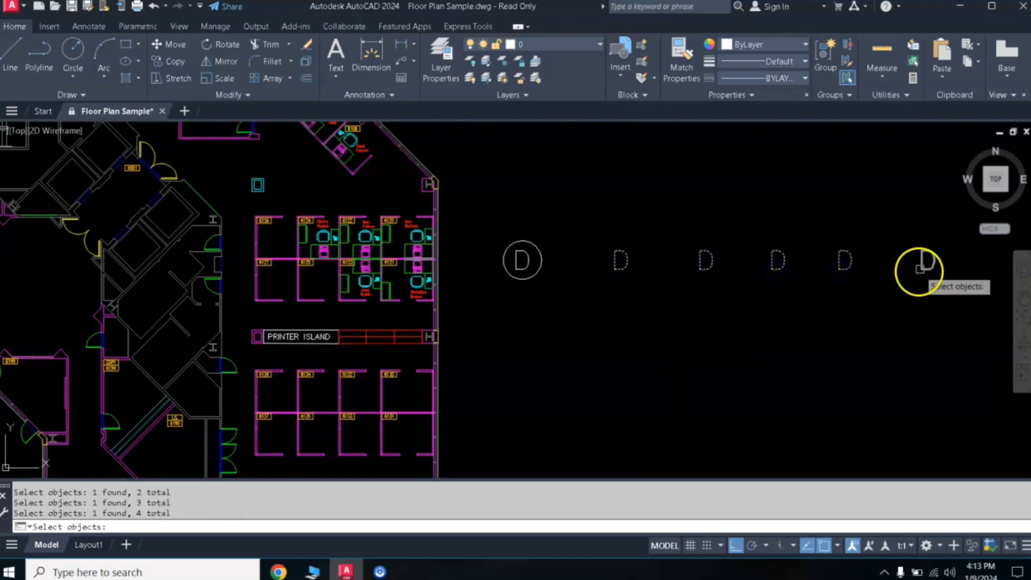
{"action": "left_click", "coordinate": [922, 270]}
{"action": "right_click", "coordinate": [798, 308]}
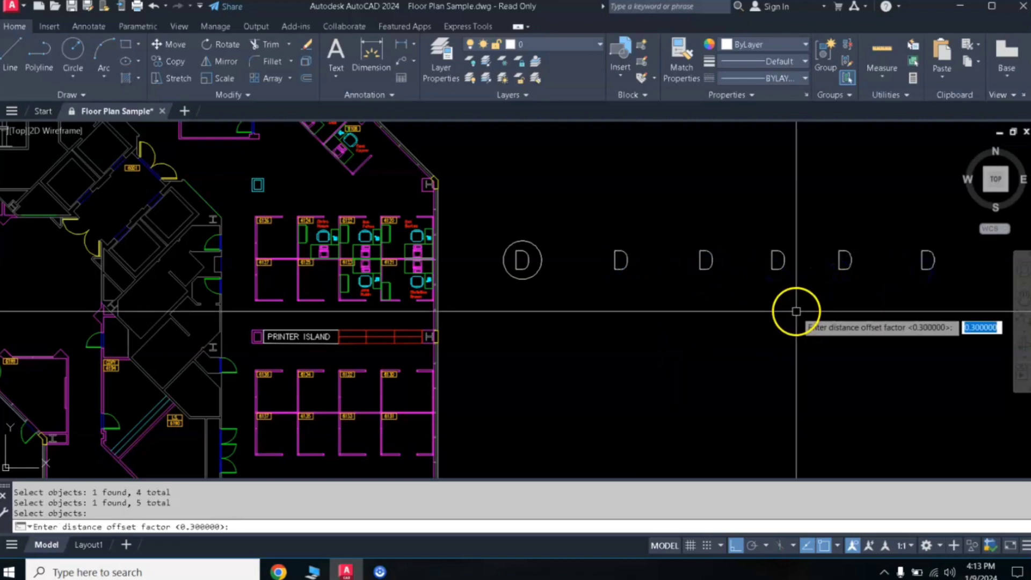
{"action": "right_click", "coordinate": [762, 321]}
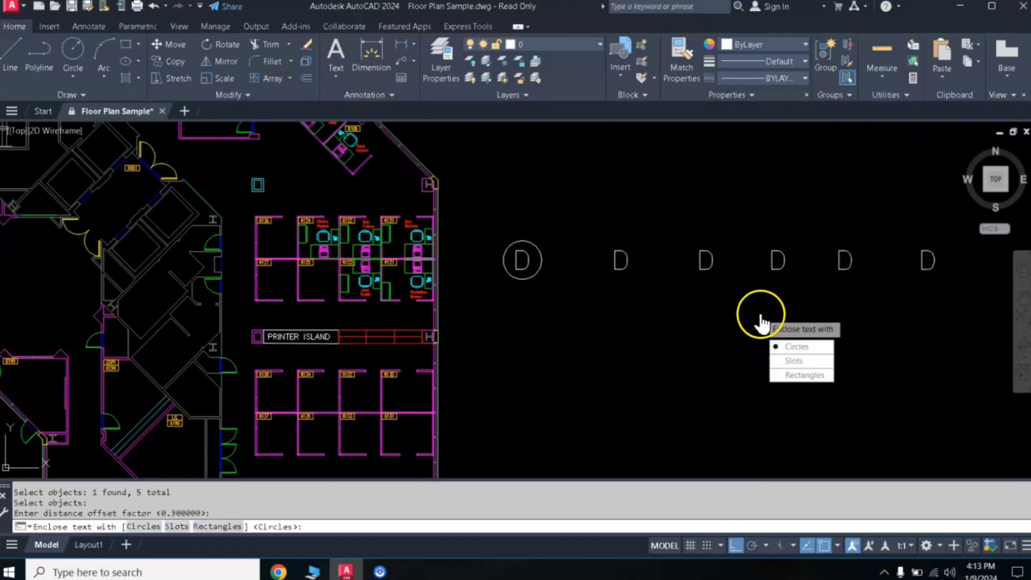
{"action": "right_click", "coordinate": [762, 321]}
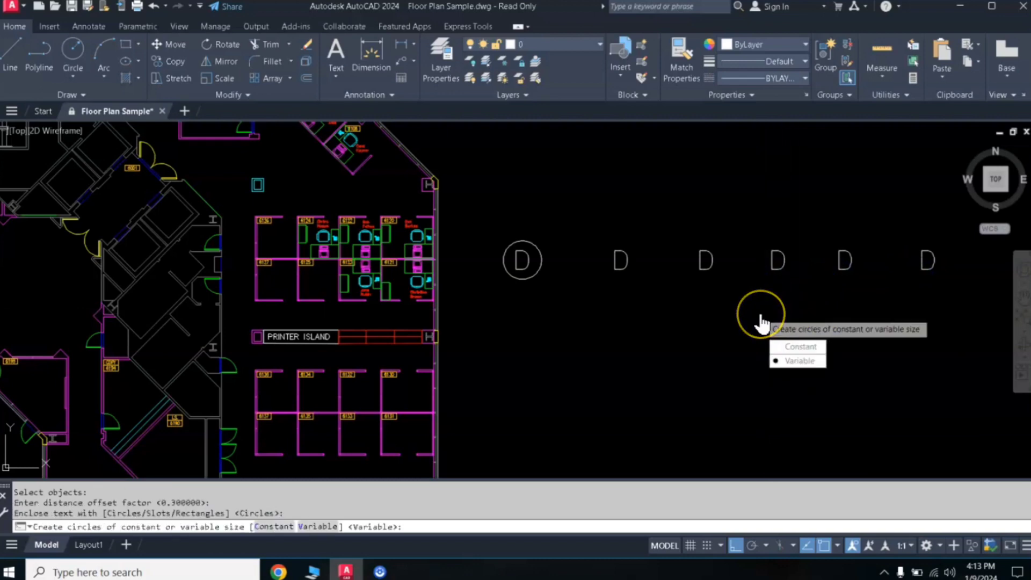
{"action": "left_click", "coordinate": [800, 361]}
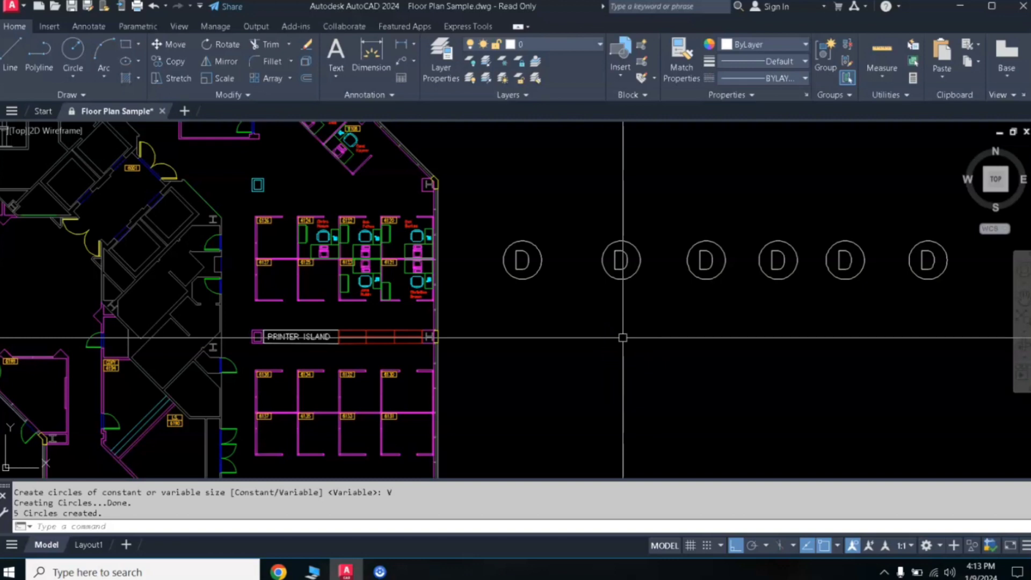
{"action": "left_click", "coordinate": [601, 299]}
{"action": "type", "text": "TC"}
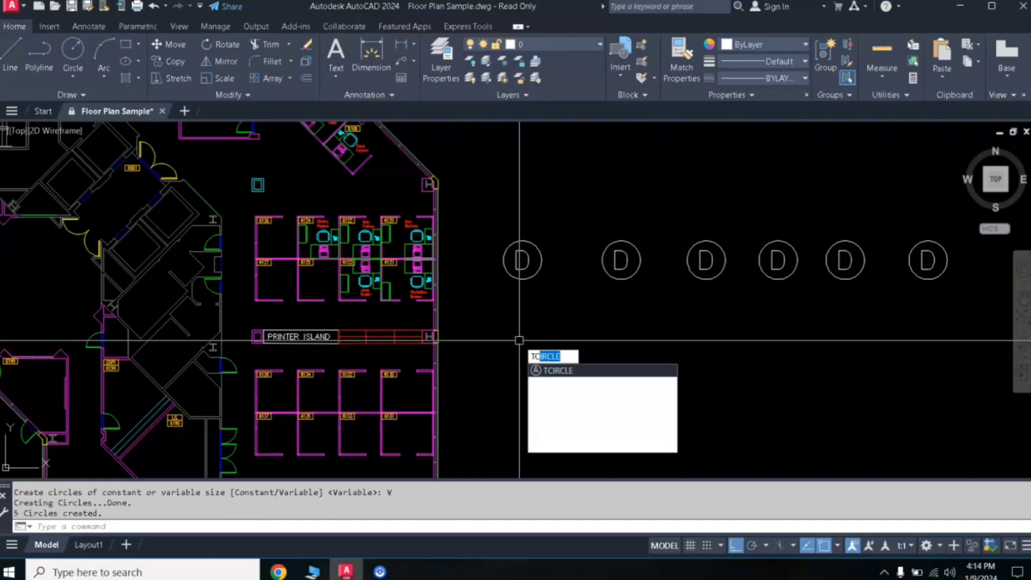
Step: Renumber the bubble texts 1 to 6, sorted by X and overwriting each D
{"action": "type", "text": "c"}
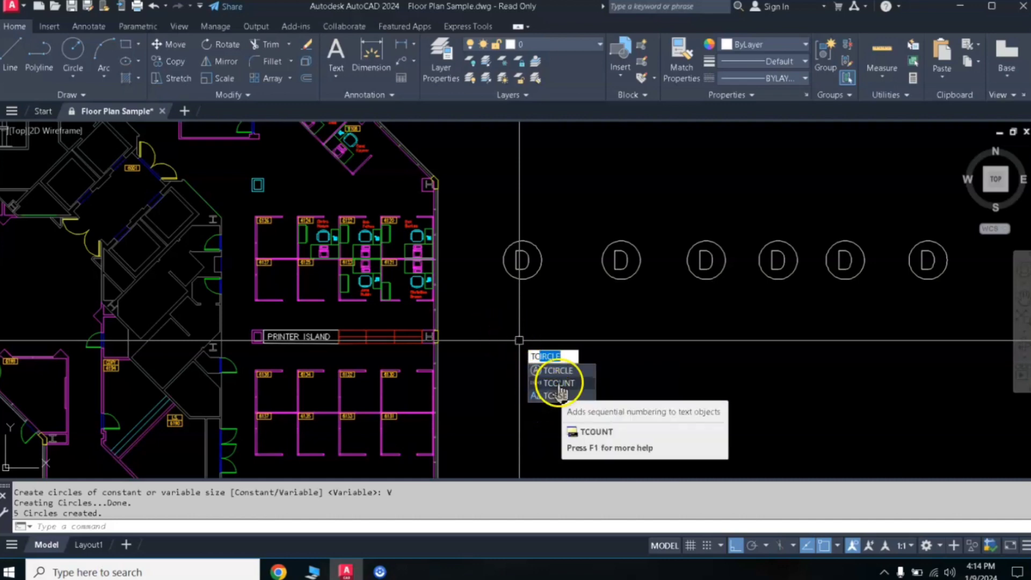
{"action": "left_click", "coordinate": [557, 383]}
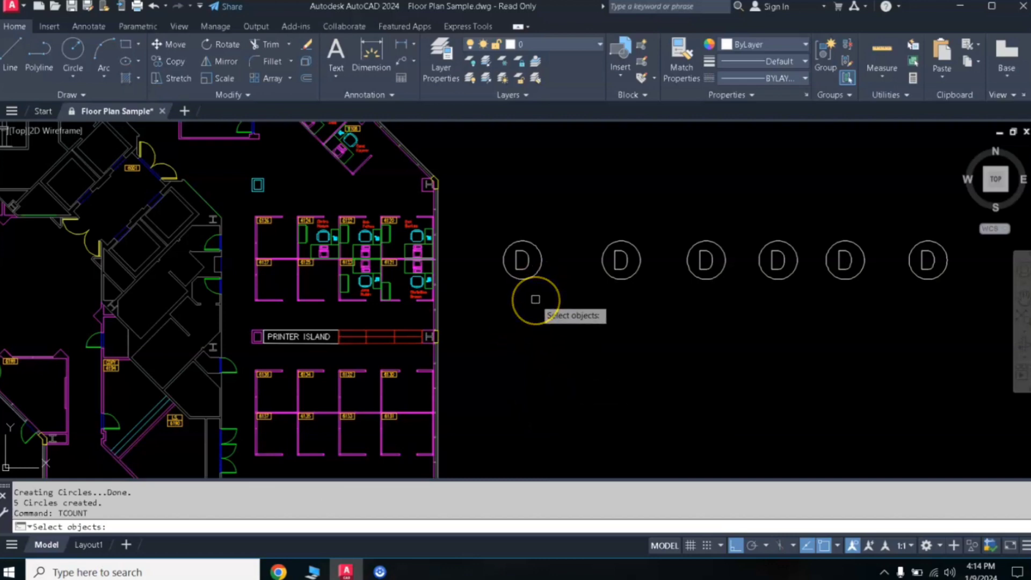
{"action": "left_click", "coordinate": [525, 257]}
{"action": "left_click", "coordinate": [619, 258]}
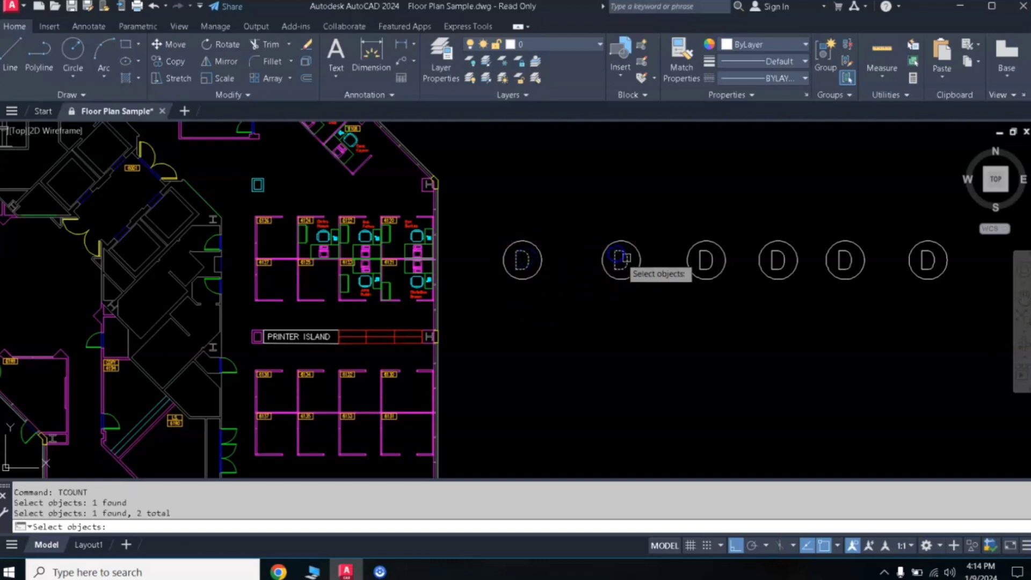
{"action": "left_click", "coordinate": [703, 253]}
{"action": "left_click", "coordinate": [776, 254]}
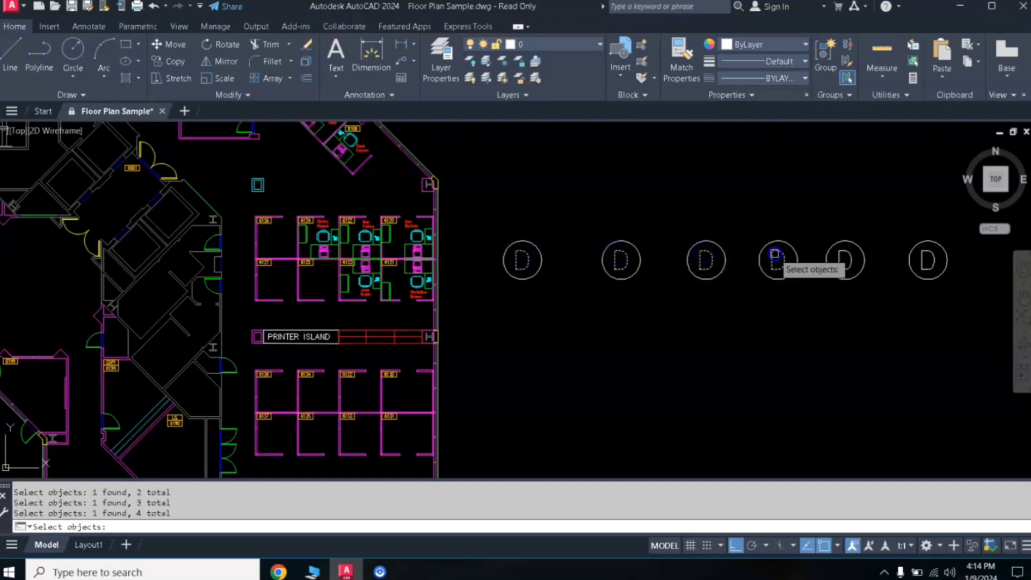
{"action": "left_click", "coordinate": [844, 254]}
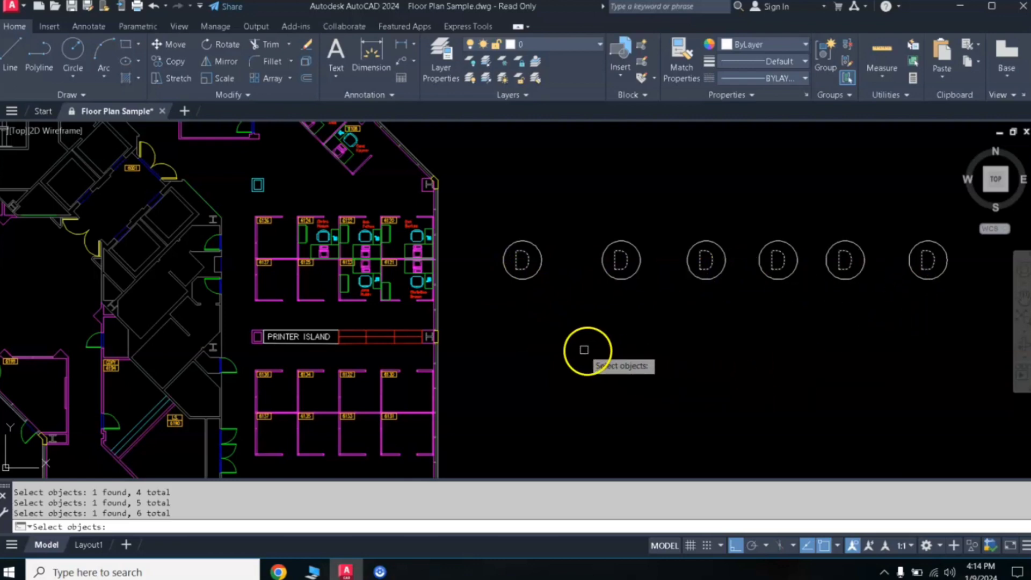
{"action": "key", "text": "Return"}
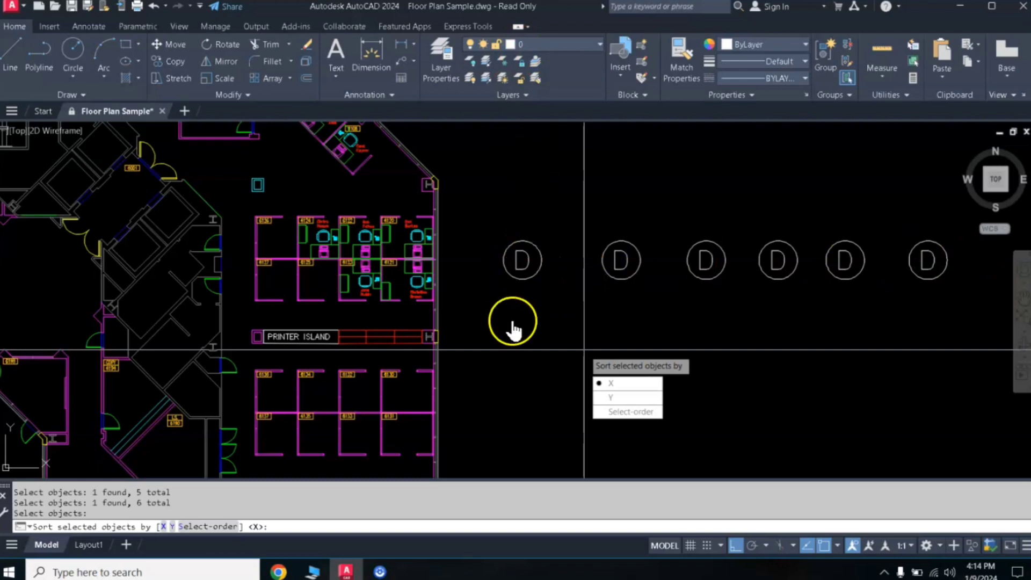
{"action": "left_click", "coordinate": [618, 383]}
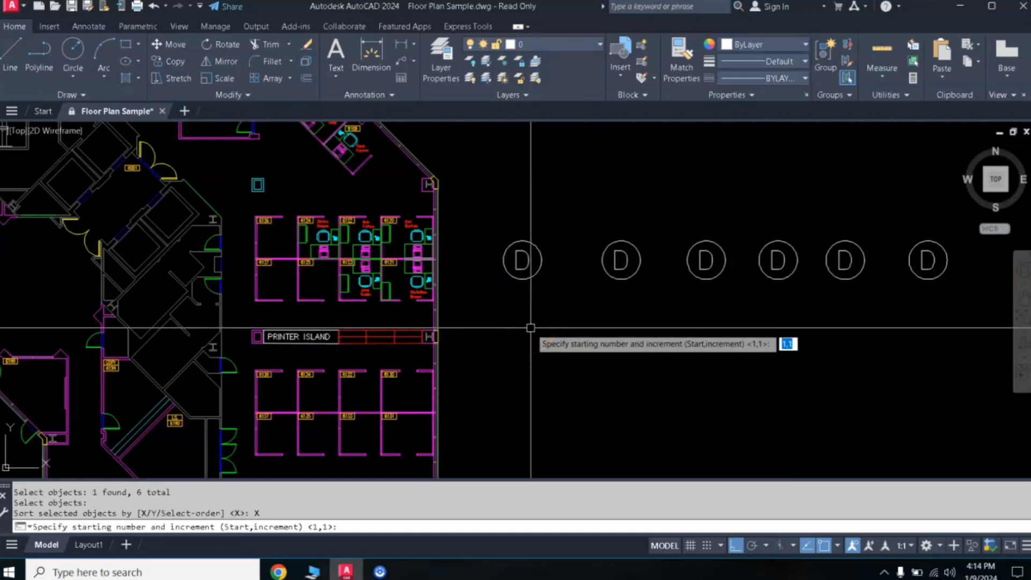
{"action": "key", "text": "Return"}
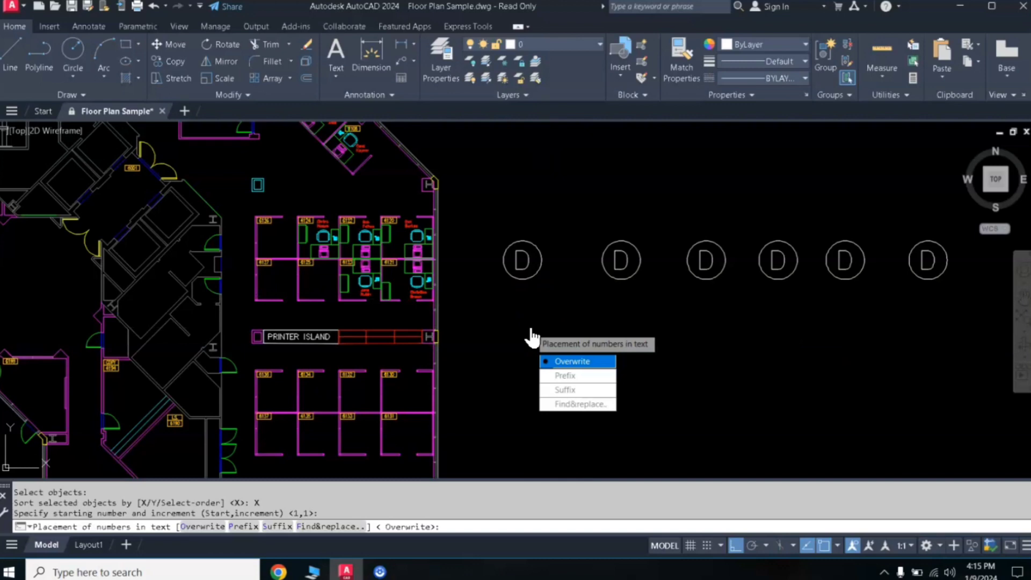
{"action": "left_click", "coordinate": [567, 363]}
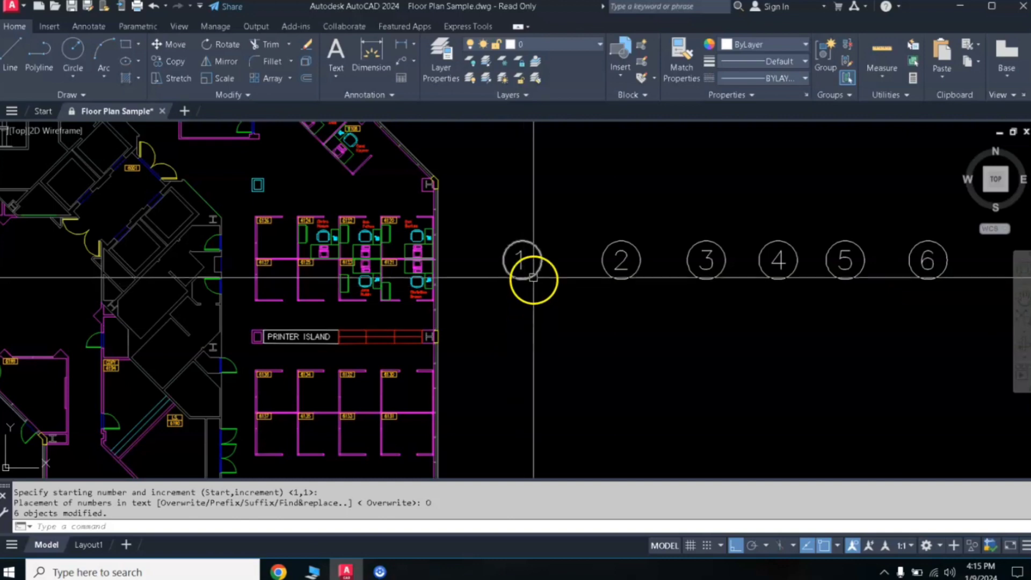
{"action": "left_click", "coordinate": [524, 261]}
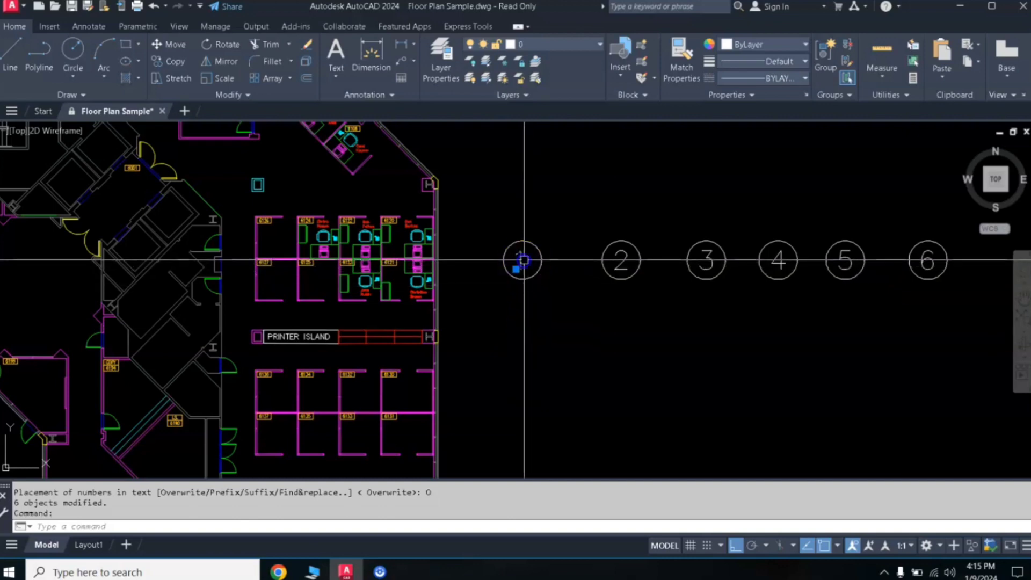
{"action": "mouse_move", "coordinate": [508, 271]}
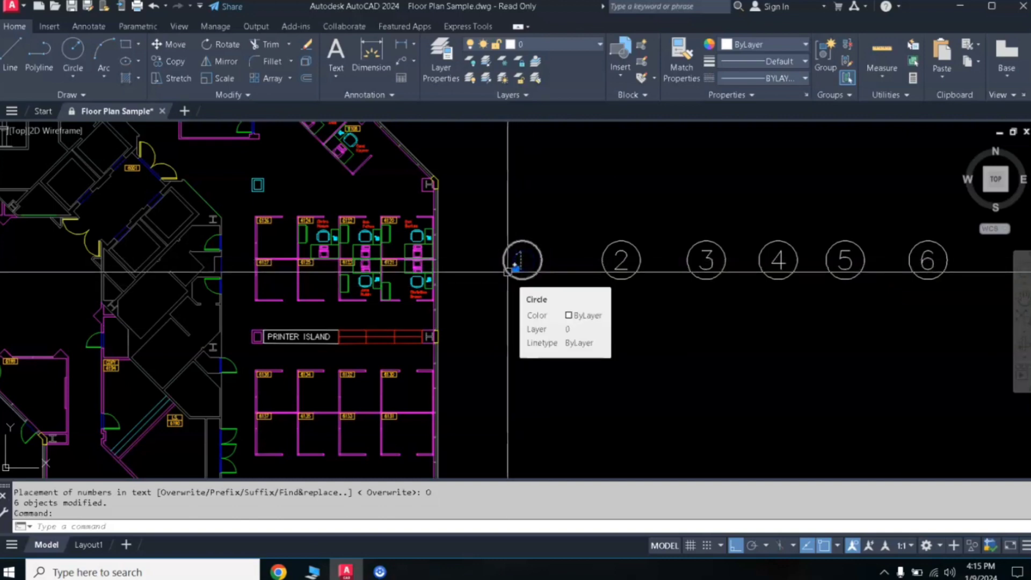
Step: Copy the number 1 into a row of six labels below bubbles 1 to 6
{"action": "type", "text": "co"}
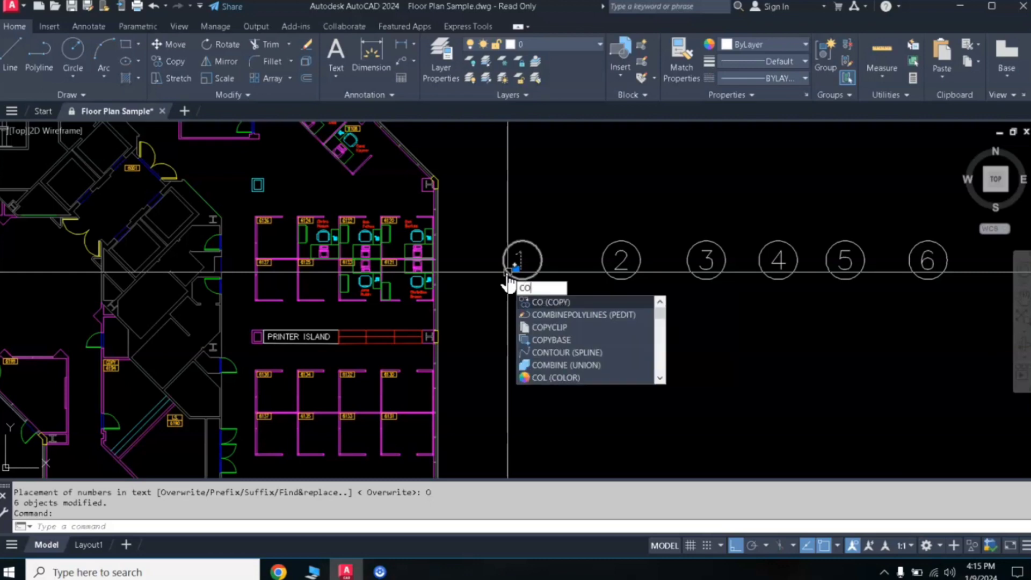
{"action": "key", "text": "Return"}
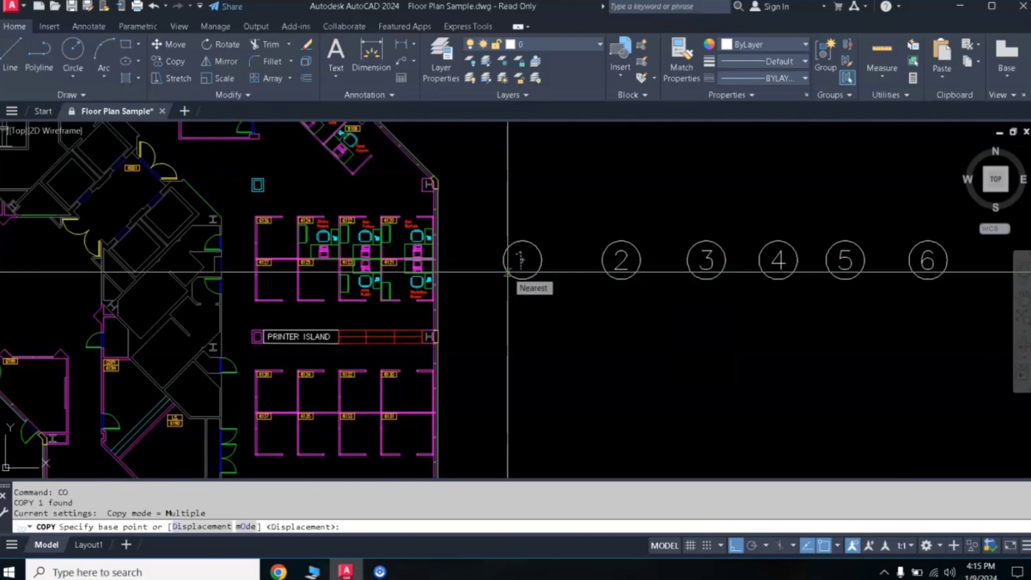
{"action": "left_click", "coordinate": [522, 260]}
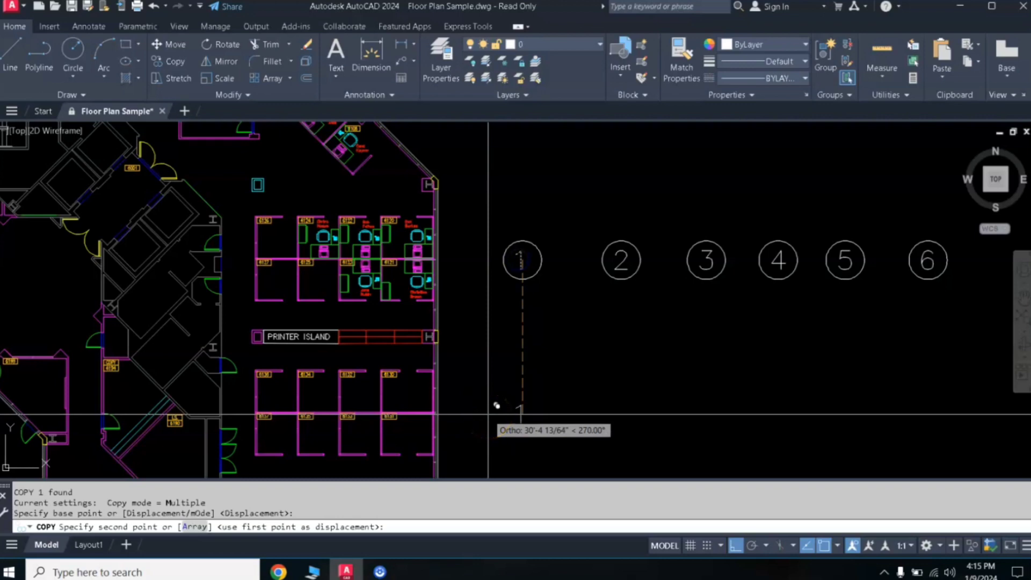
{"action": "key", "text": "F8"}
{"action": "left_click", "coordinate": [519, 364]}
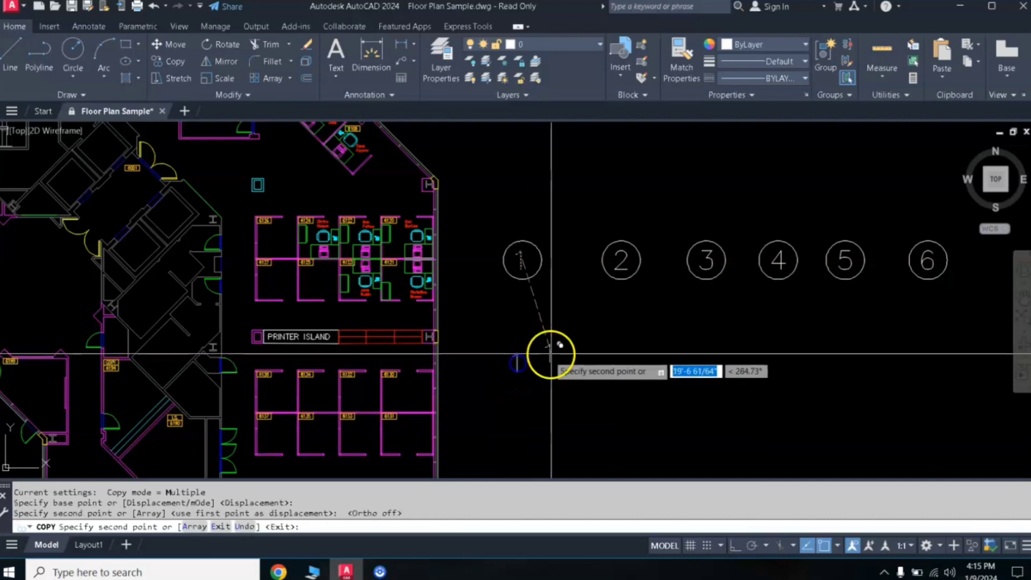
{"action": "left_click", "coordinate": [620, 365]}
{"action": "left_click", "coordinate": [708, 369]}
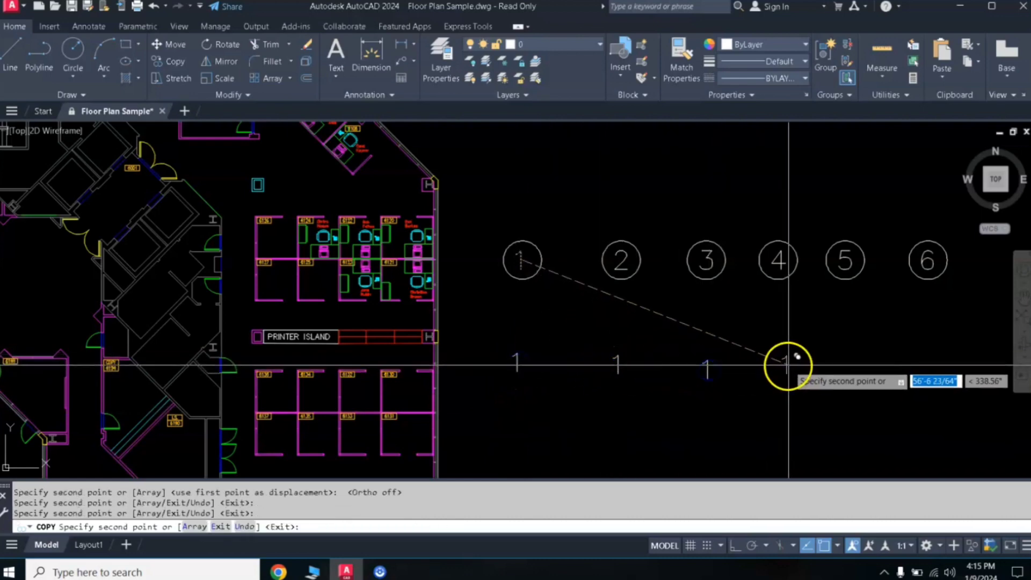
{"action": "left_click", "coordinate": [787, 366]}
{"action": "left_click", "coordinate": [872, 365]}
{"action": "left_click", "coordinate": [968, 357]}
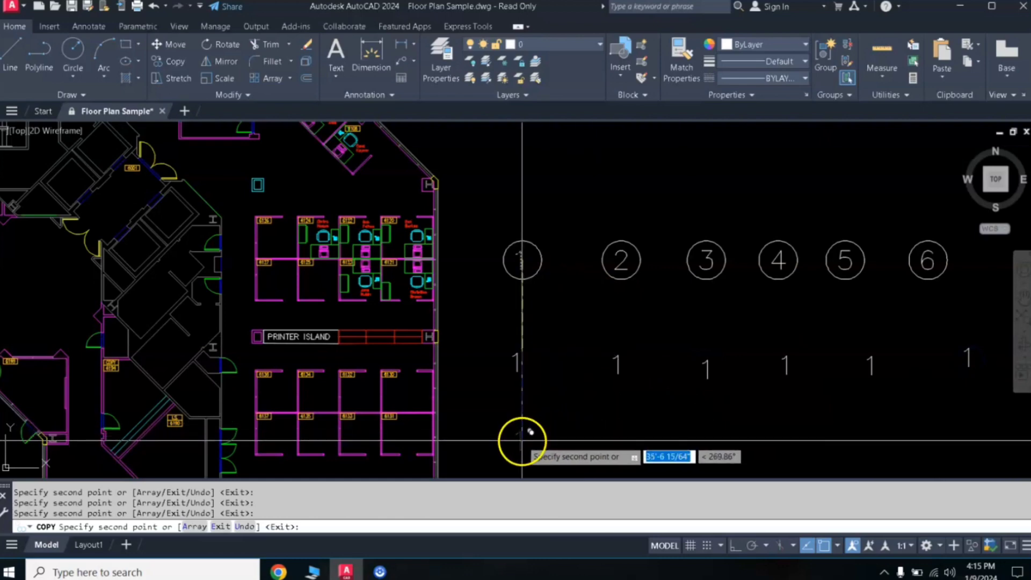
Step: Copy more 1 labels into a second, lower row ending under bubble 6
{"action": "left_click", "coordinate": [605, 452]}
{"action": "left_click", "coordinate": [703, 451]}
{"action": "left_click", "coordinate": [773, 438]}
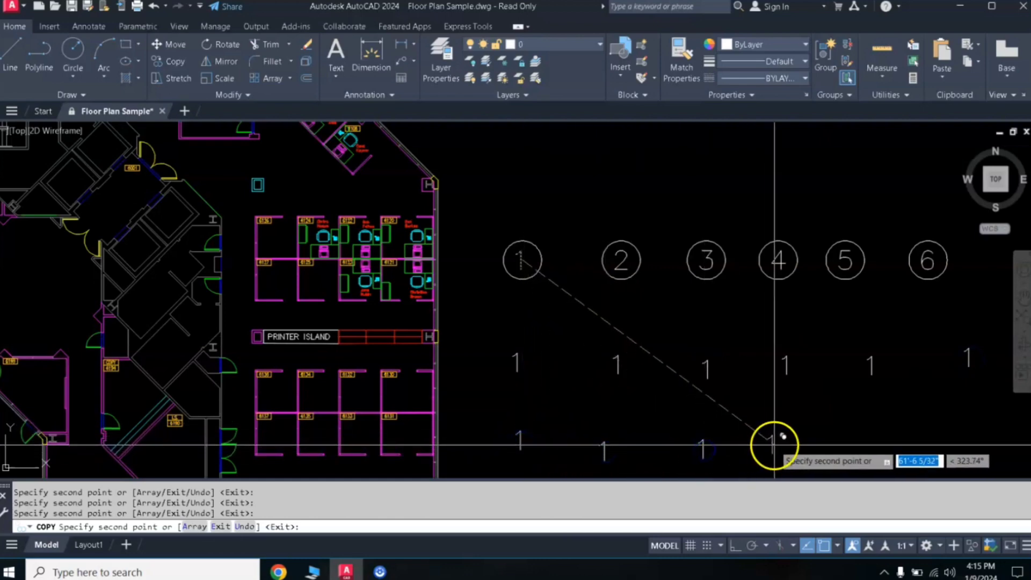
{"action": "left_click", "coordinate": [859, 445]}
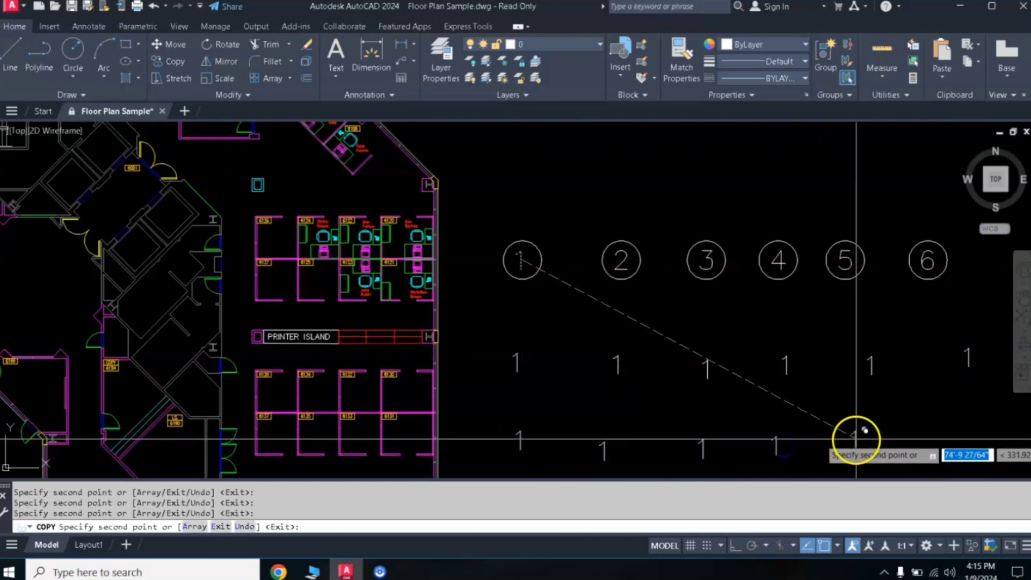
{"action": "left_click", "coordinate": [964, 446]}
{"action": "key", "text": "Escape"}
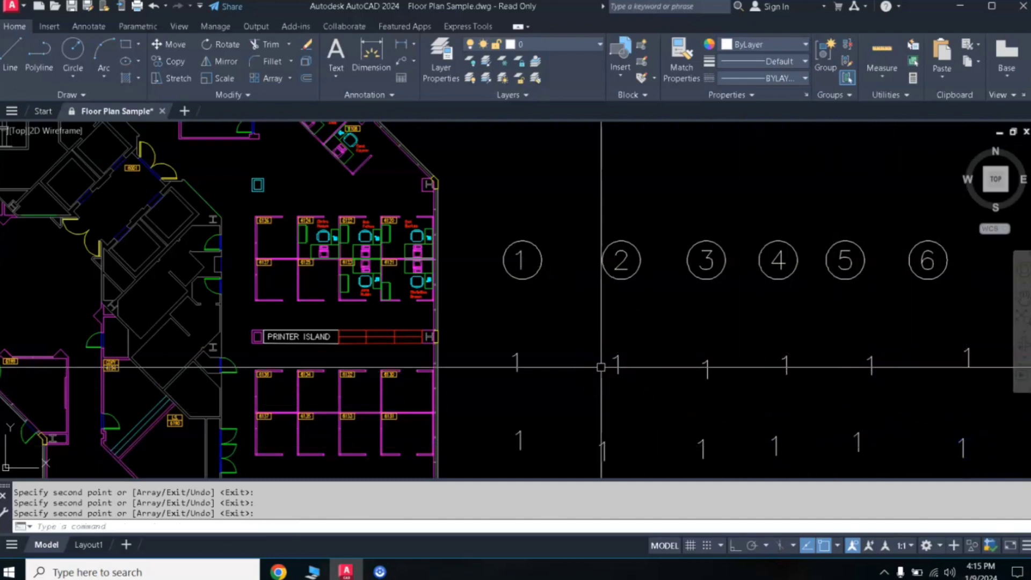
{"action": "type", "text": "tc"}
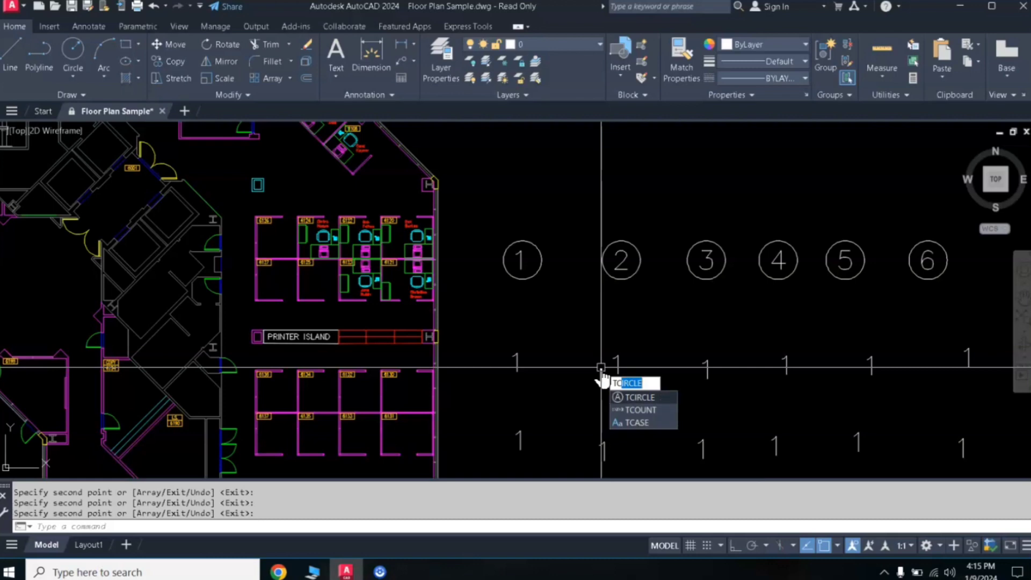
Step: Cancel the mistaken TCIRCLE, then start TCOUNT and pick the six top-row 1 labels
{"action": "key", "text": "Return"}
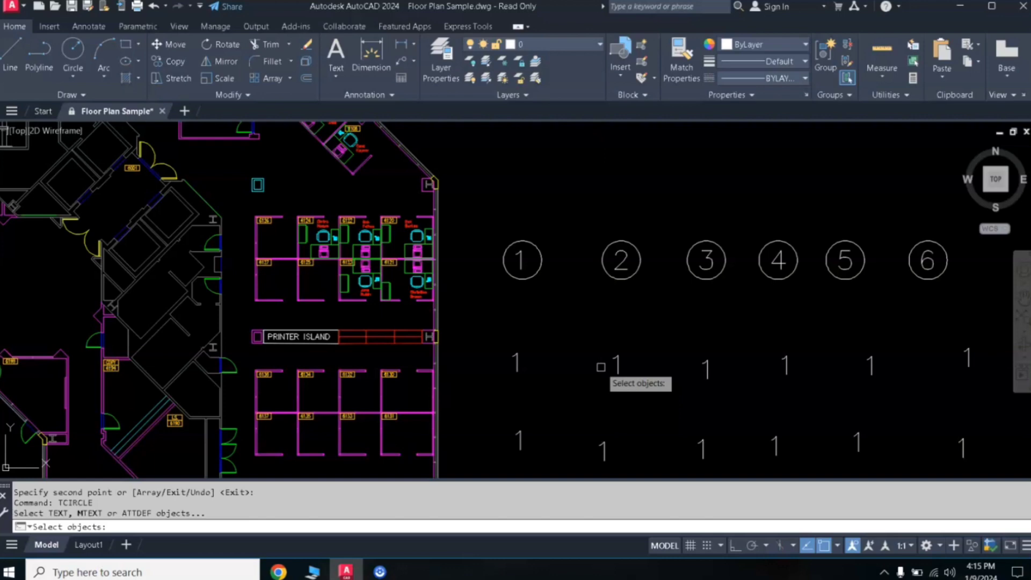
{"action": "key", "text": "Escape"}
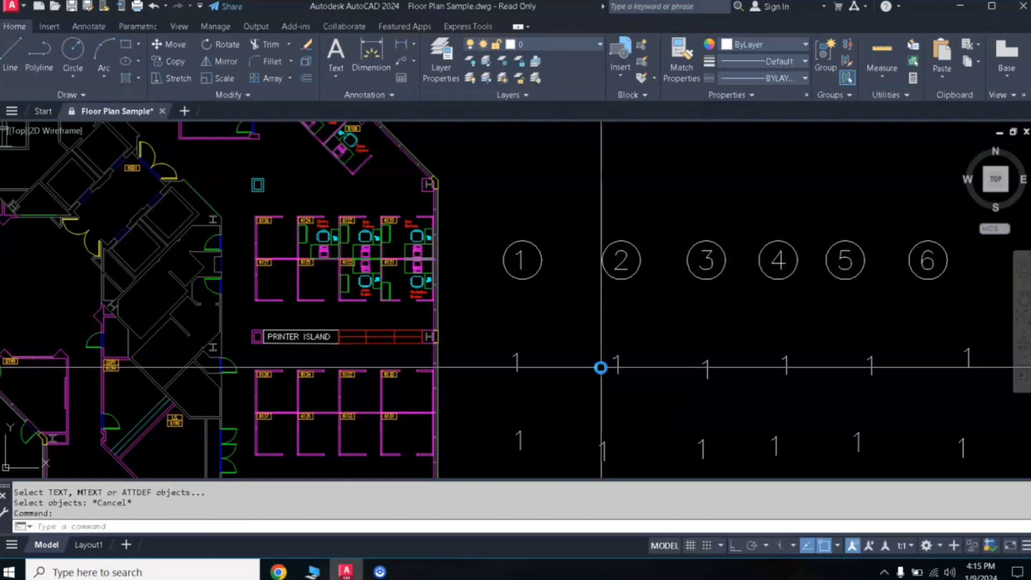
{"action": "type", "text": "TCIRCLE"}
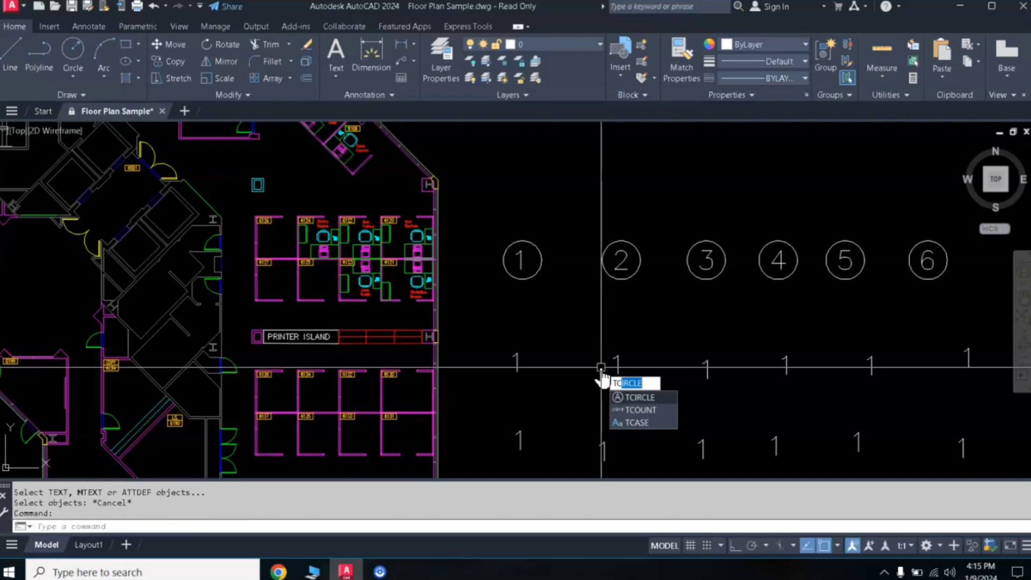
{"action": "left_click", "coordinate": [640, 410]}
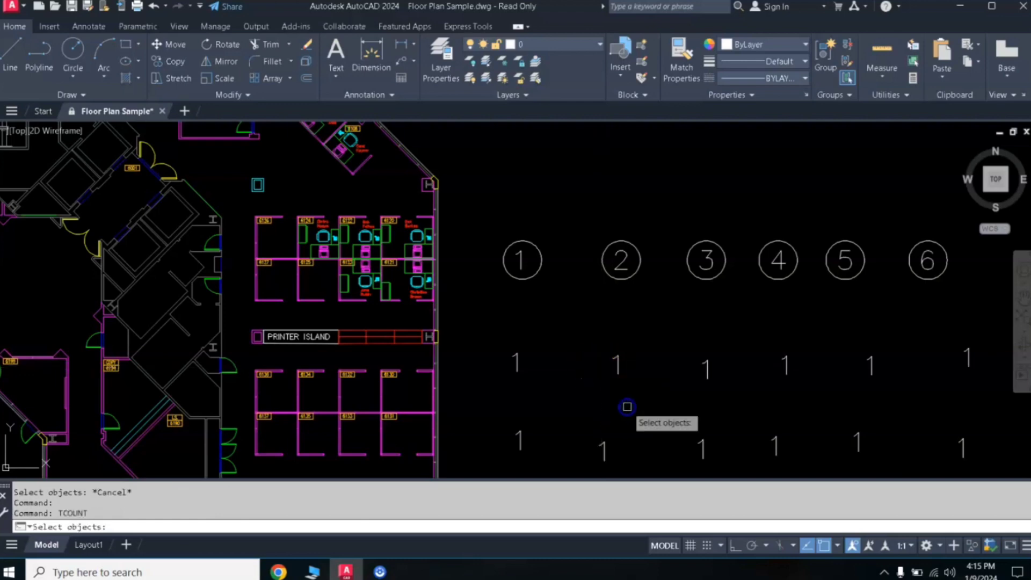
{"action": "left_click", "coordinate": [516, 361]}
{"action": "left_click", "coordinate": [619, 364]}
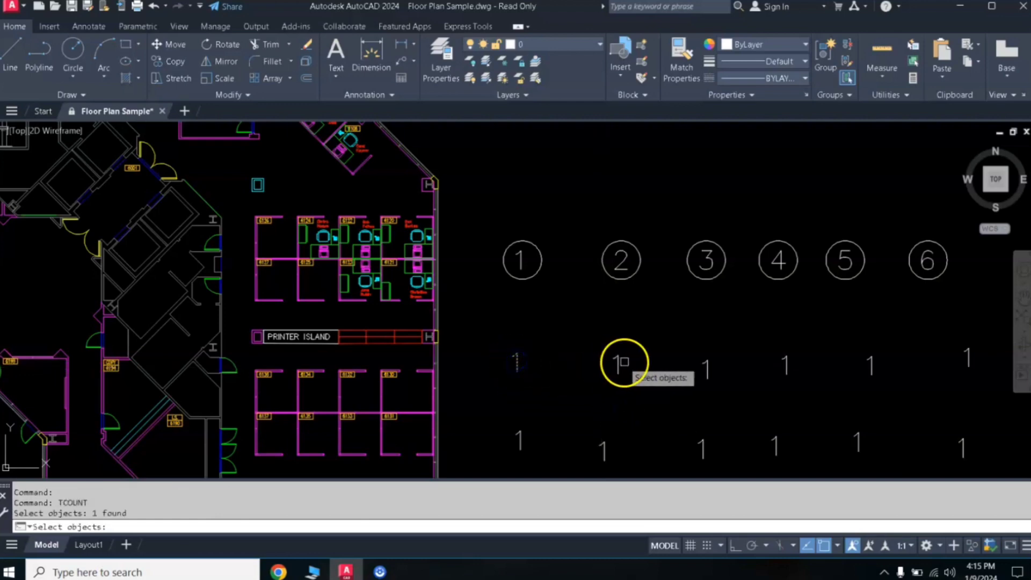
{"action": "left_click", "coordinate": [705, 376]}
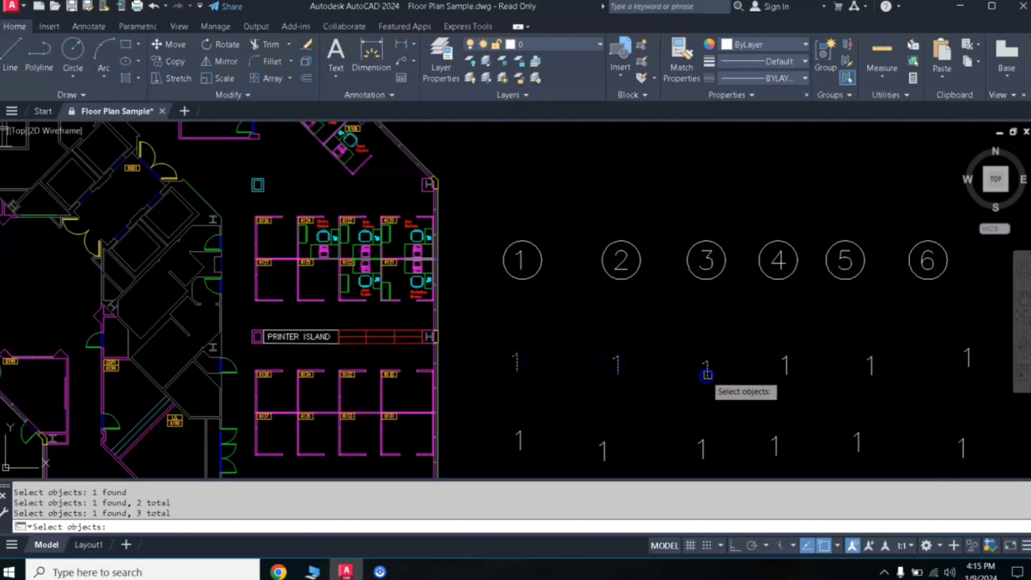
{"action": "left_click", "coordinate": [784, 365]}
{"action": "left_click", "coordinate": [868, 364]}
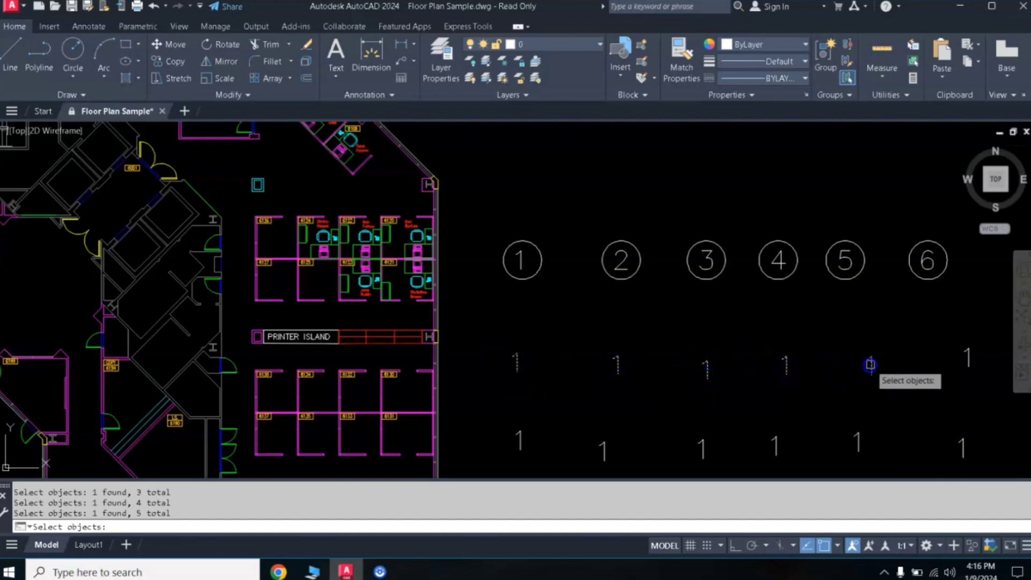
{"action": "left_click", "coordinate": [967, 359]}
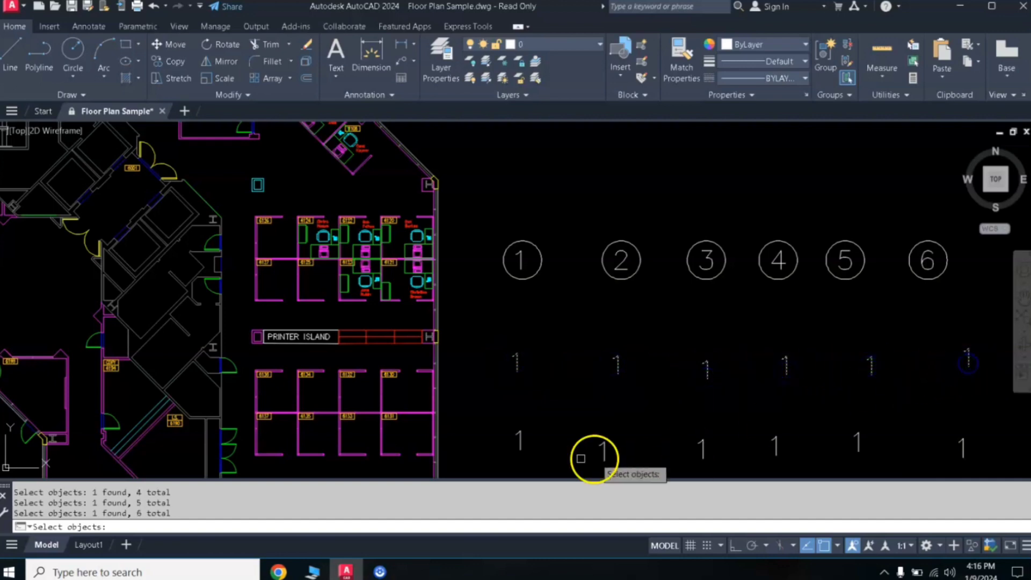
Step: Add the six bottom-row 1 labels to the numbering selection, left to right
{"action": "left_click", "coordinate": [520, 440]}
{"action": "left_click", "coordinate": [603, 445]}
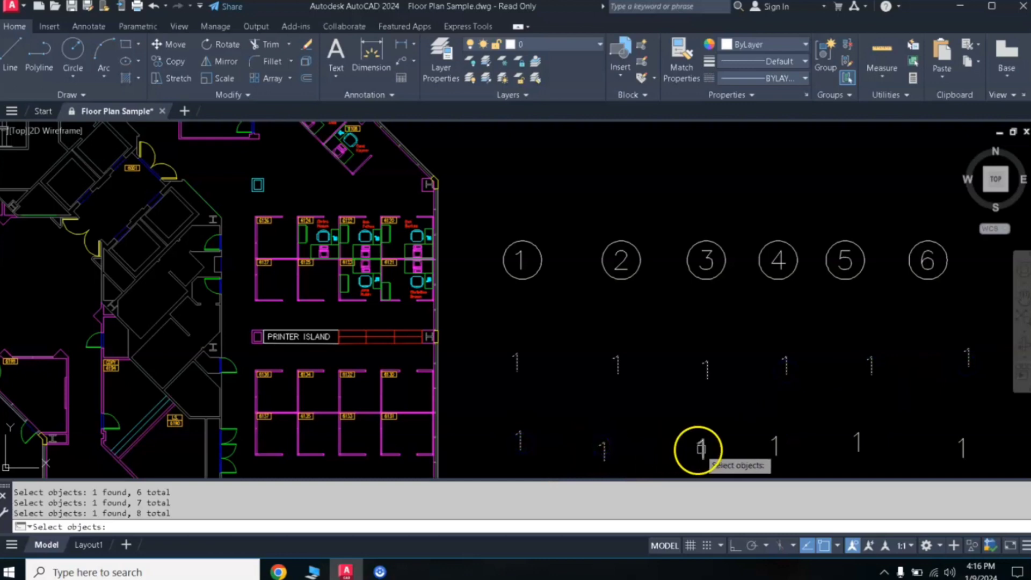
{"action": "left_click", "coordinate": [700, 449]}
{"action": "left_click", "coordinate": [775, 446]}
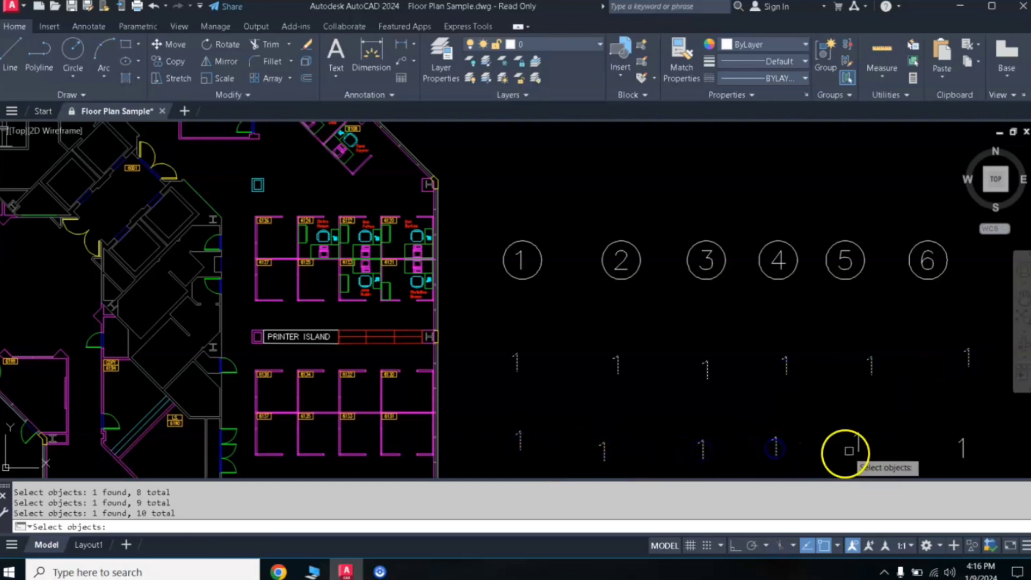
{"action": "left_click", "coordinate": [856, 444]}
{"action": "left_click", "coordinate": [961, 449]}
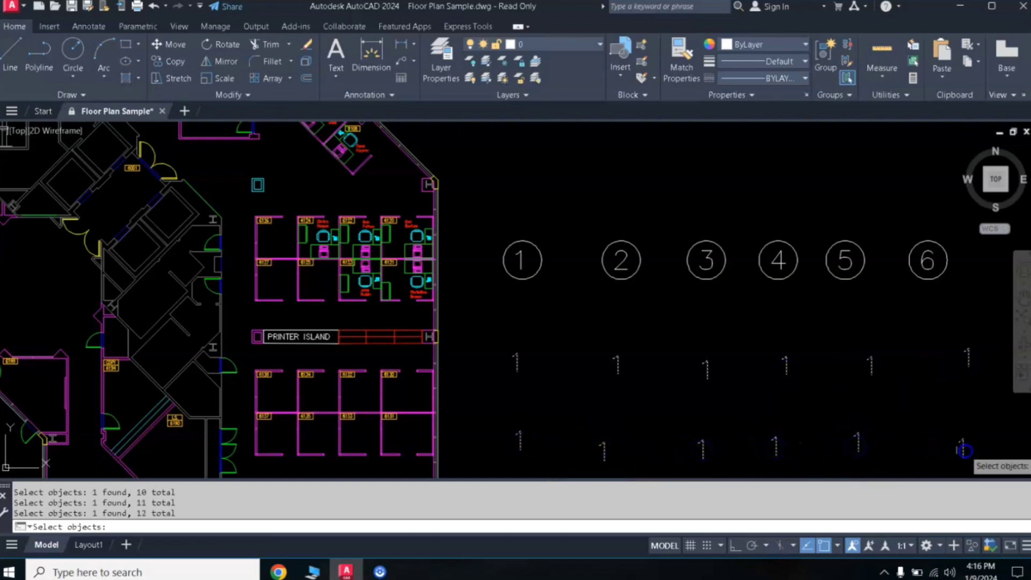
{"action": "key", "text": "Return"}
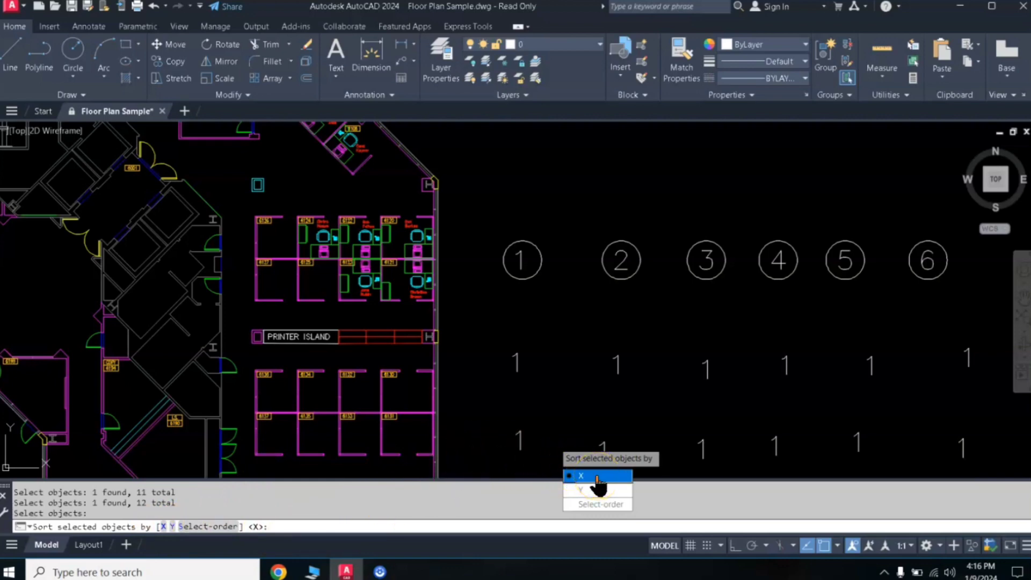
Step: Number the twelve labels in pick order, starting at 1 with increment 1, overwriting the text
{"action": "left_click", "coordinate": [596, 505]}
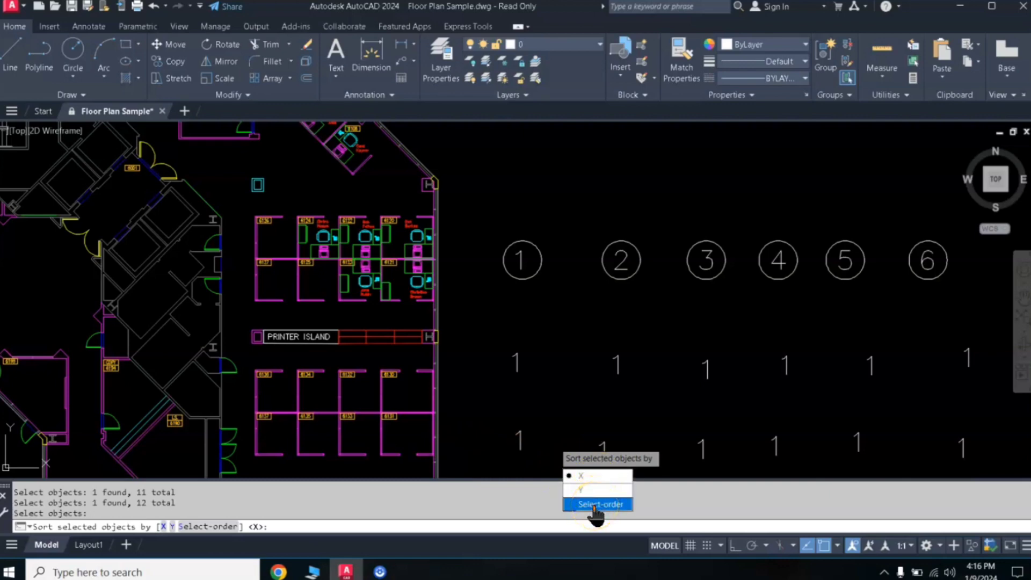
{"action": "left_click", "coordinate": [596, 505]}
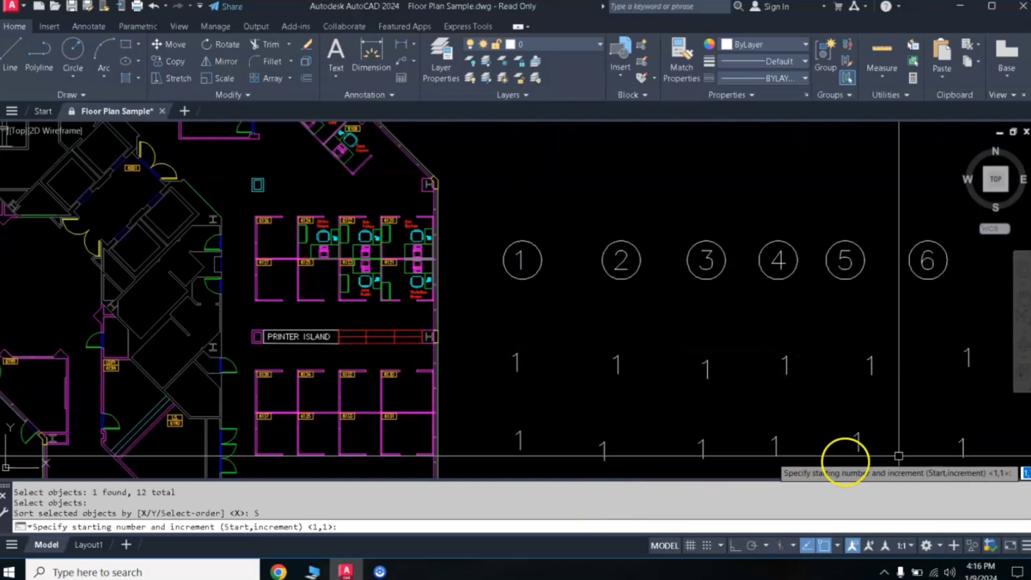
{"action": "key", "text": "Return"}
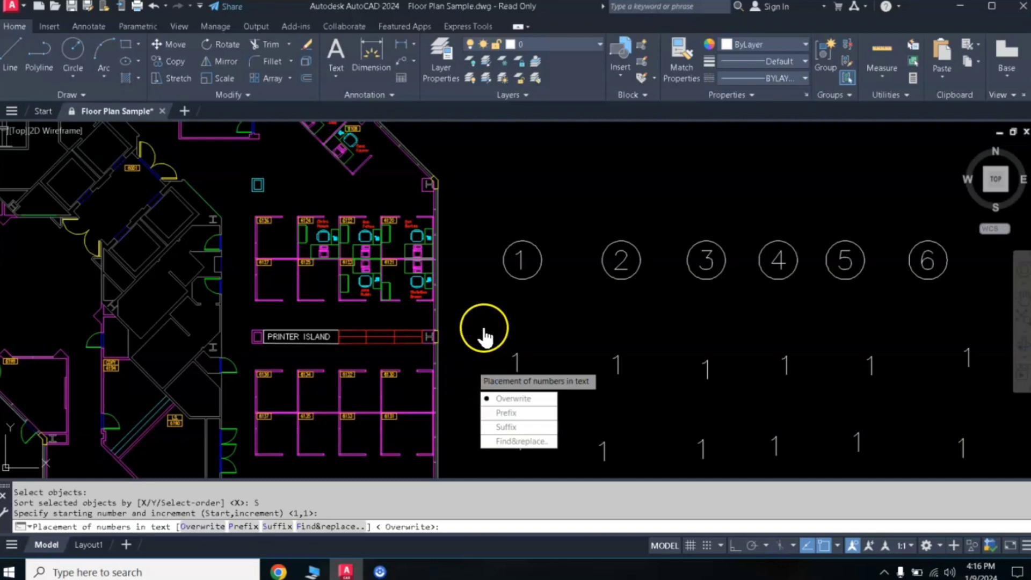
{"action": "left_click", "coordinate": [505, 399]}
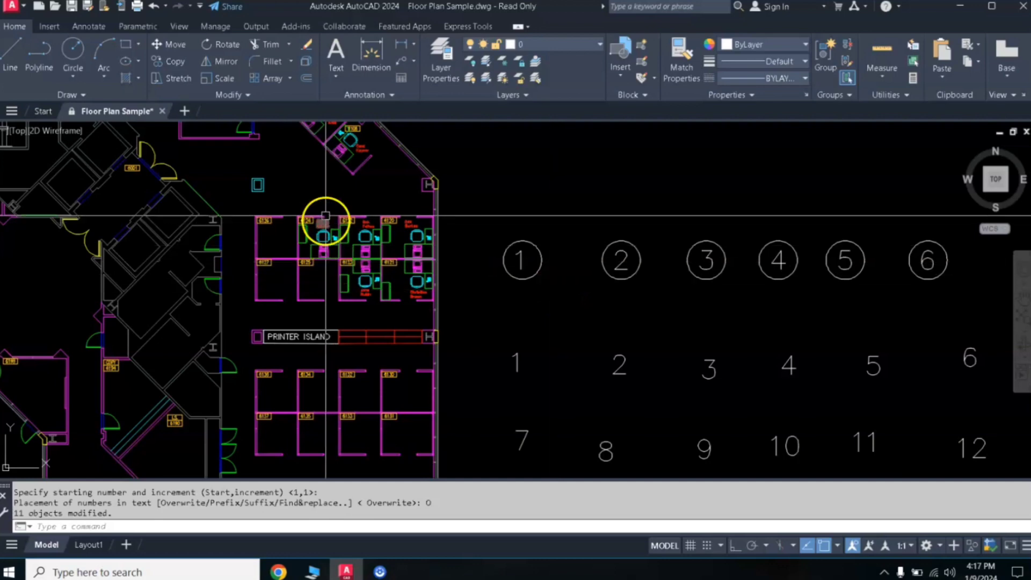
Step: Zoom in on cubicles 6120 to 6127 beside grid bubble 1
{"action": "scroll", "coordinate": [327, 214], "scroll_direction": "up", "scroll_amount": 2}
{"action": "scroll", "coordinate": [392, 213], "scroll_direction": "up", "scroll_amount": 2}
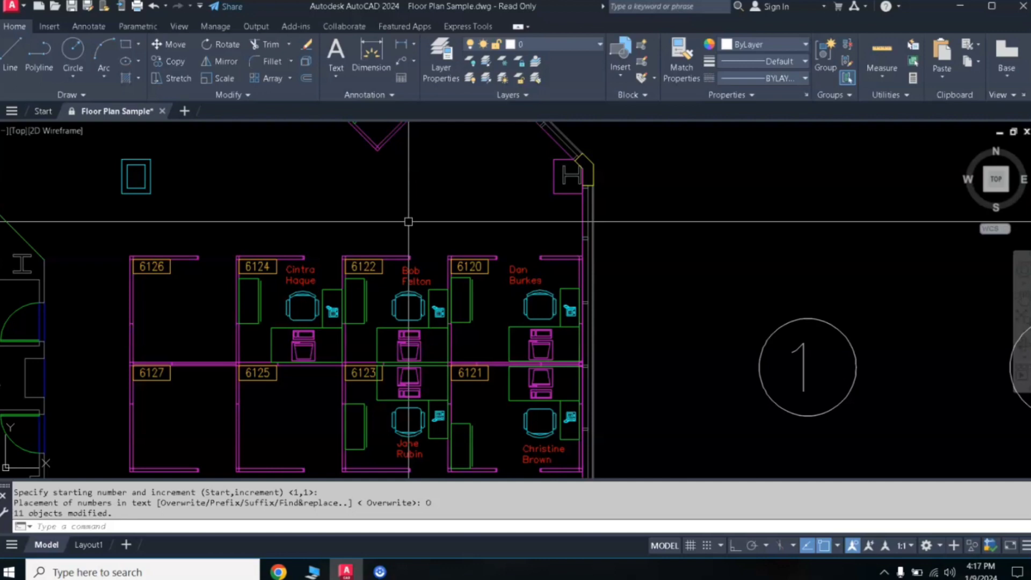
{"action": "left_click", "coordinate": [419, 215]}
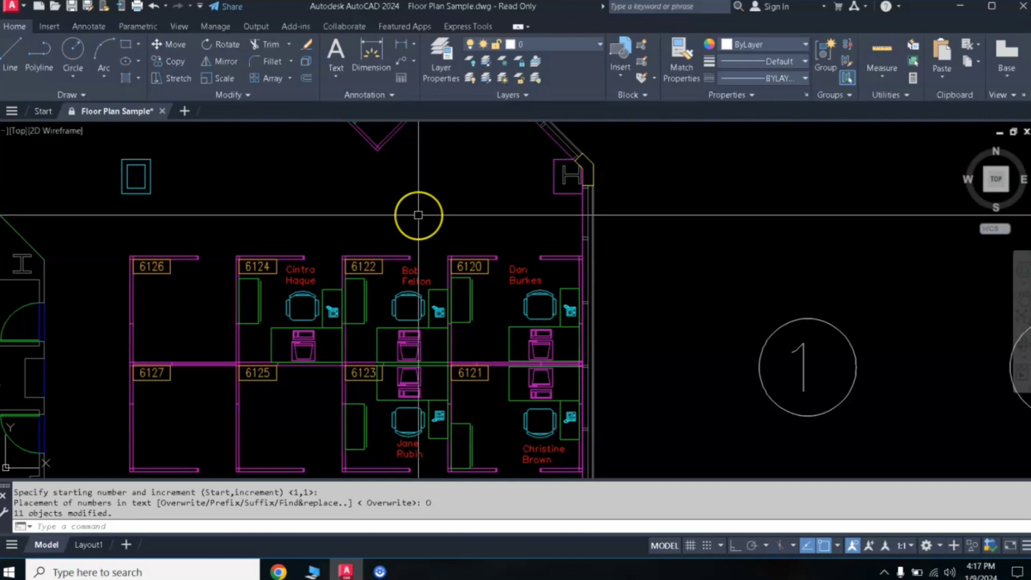
{"action": "left_click", "coordinate": [433, 225]}
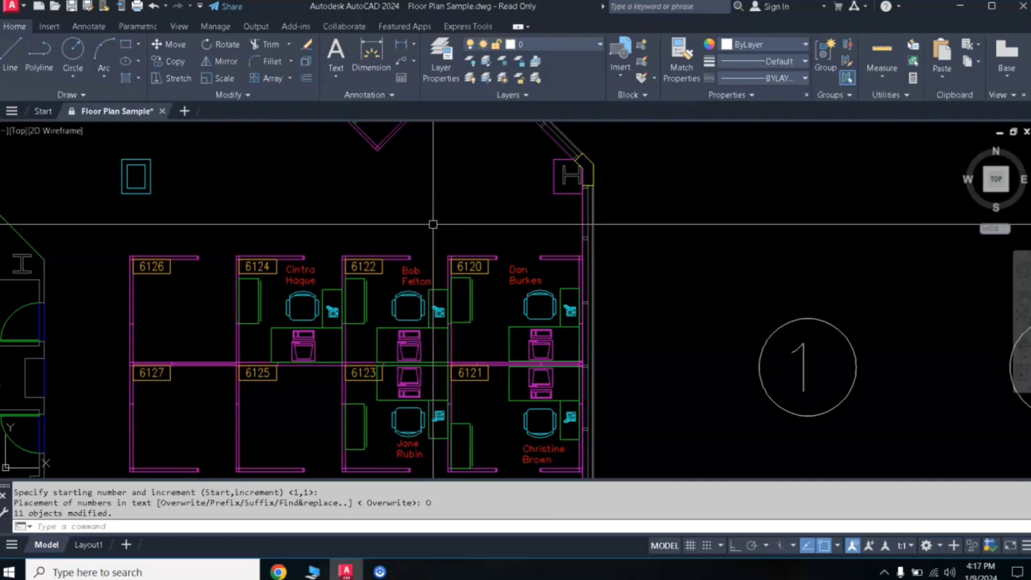
{"action": "left_click", "coordinate": [443, 215]}
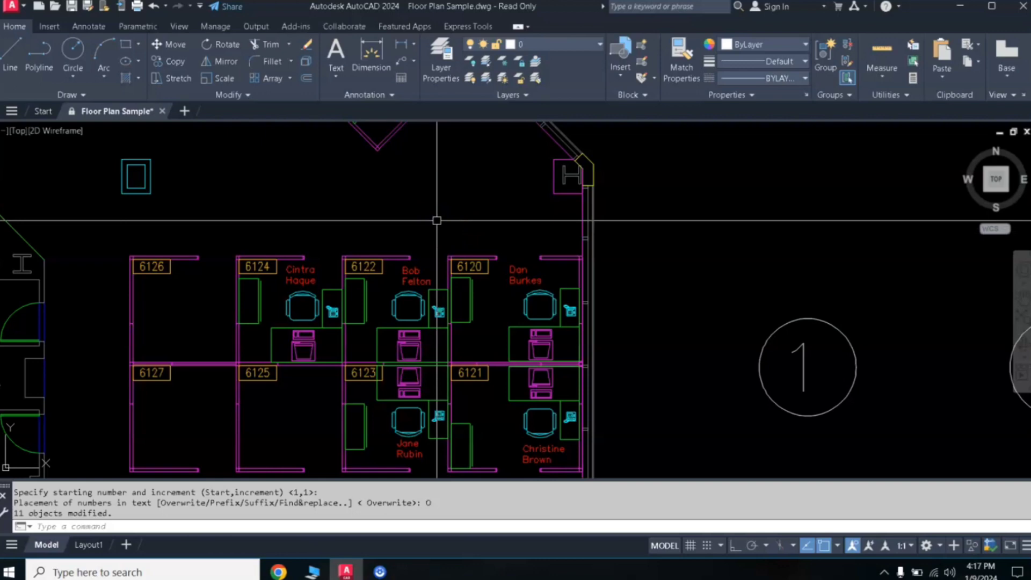
{"action": "left_click", "coordinate": [454, 234]}
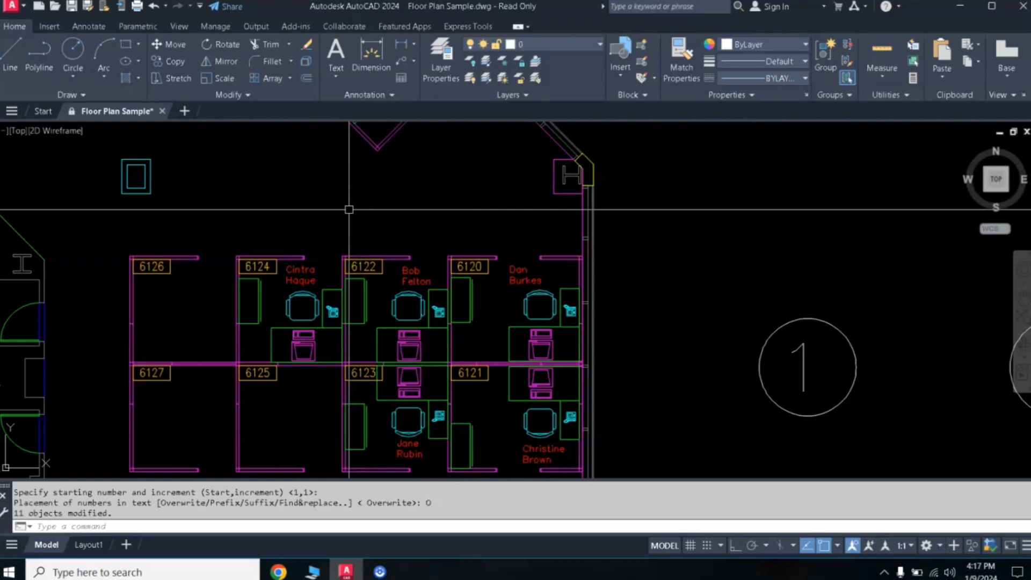
Step: Use MATCHPROP to make bubble 1's circle and number 1 cyan
{"action": "type", "text": "ma"}
{"action": "key", "text": "Return"}
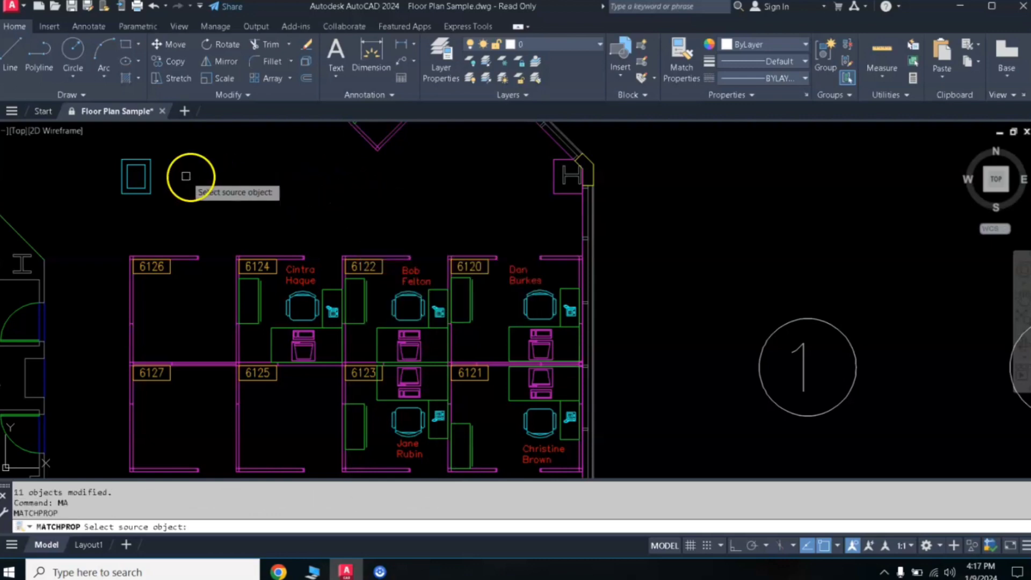
{"action": "left_click", "coordinate": [150, 177]}
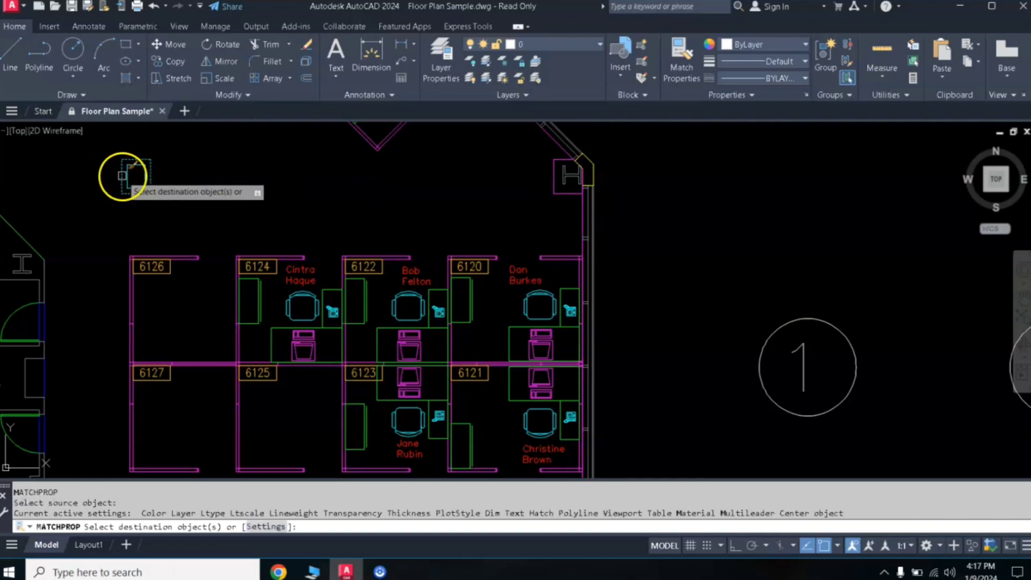
{"action": "left_click", "coordinate": [826, 324]}
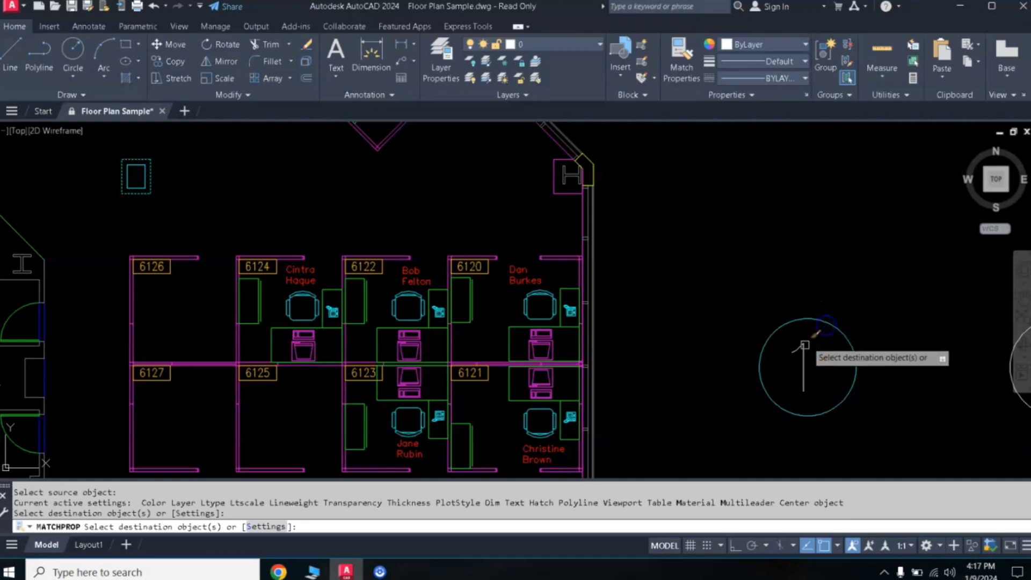
{"action": "left_click", "coordinate": [800, 350]}
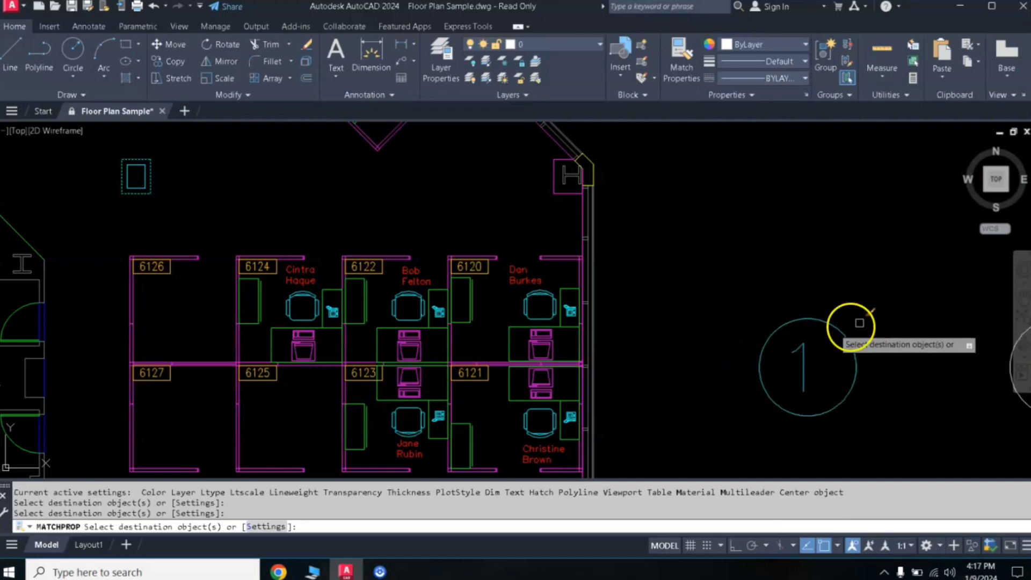
{"action": "key", "text": "Return"}
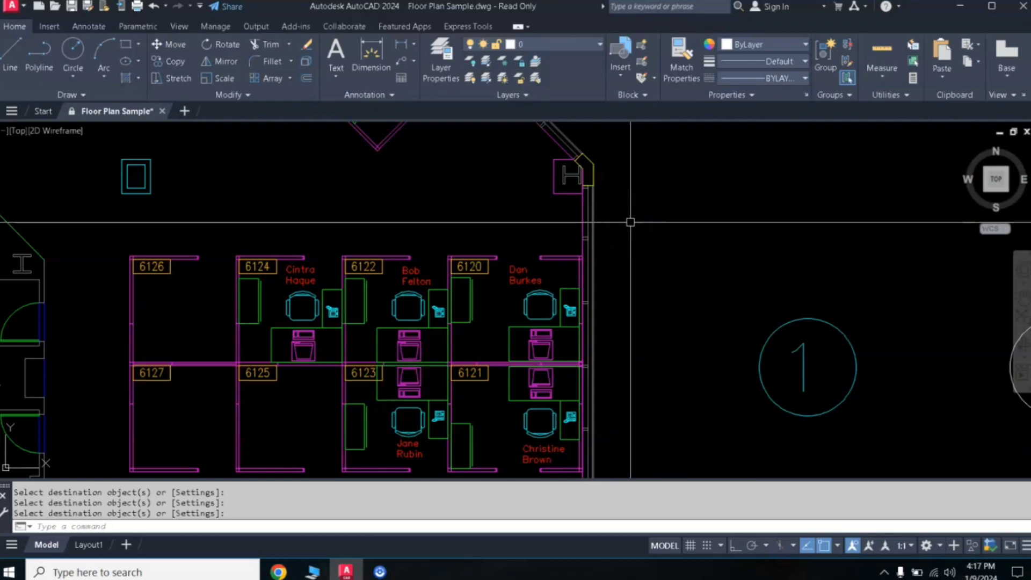
{"action": "key", "text": "Return"}
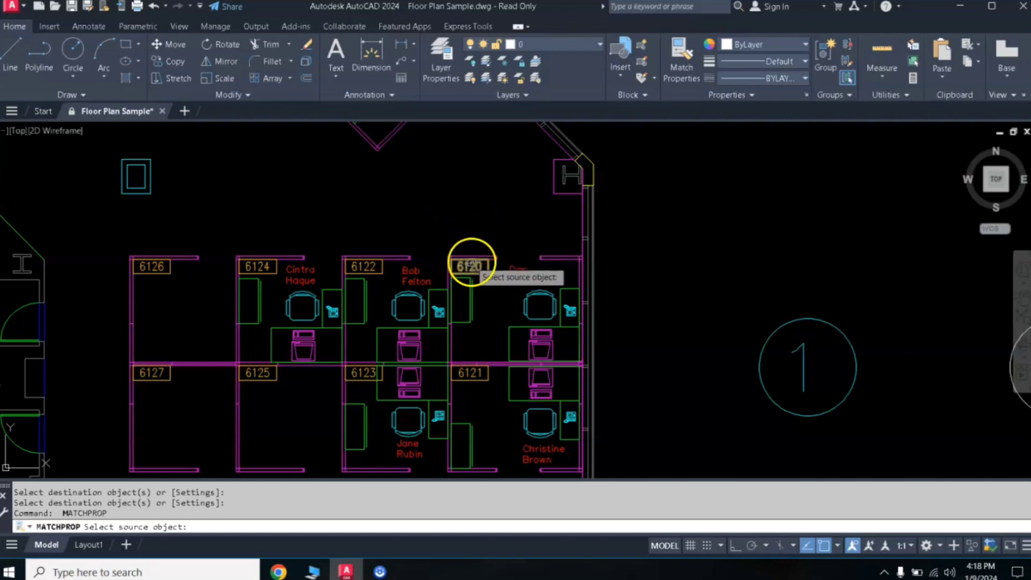
Step: Give bubble 1 and its number the green properties of the desk in office 6120
{"action": "left_click", "coordinate": [468, 288]}
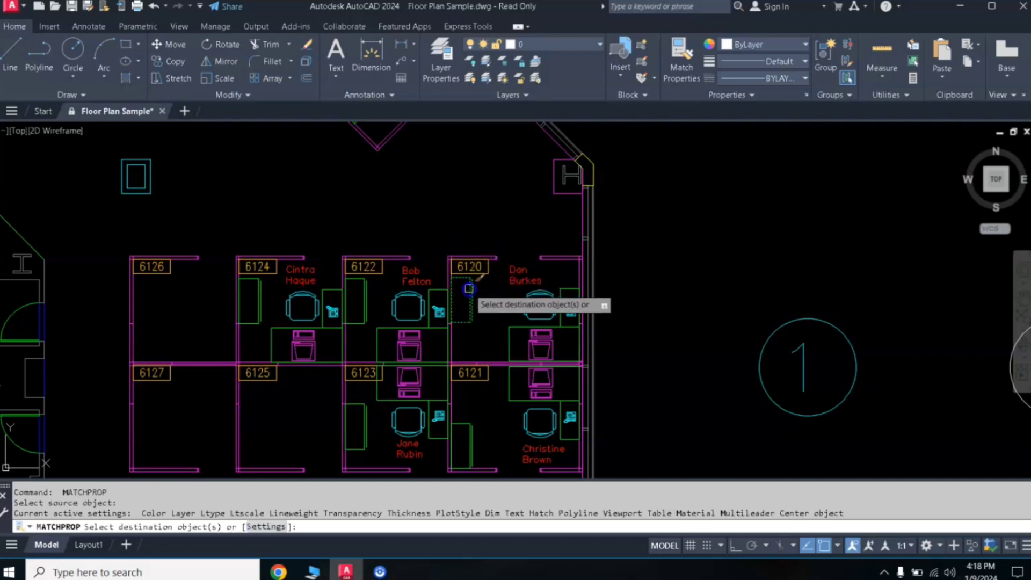
{"action": "left_click", "coordinate": [833, 327]}
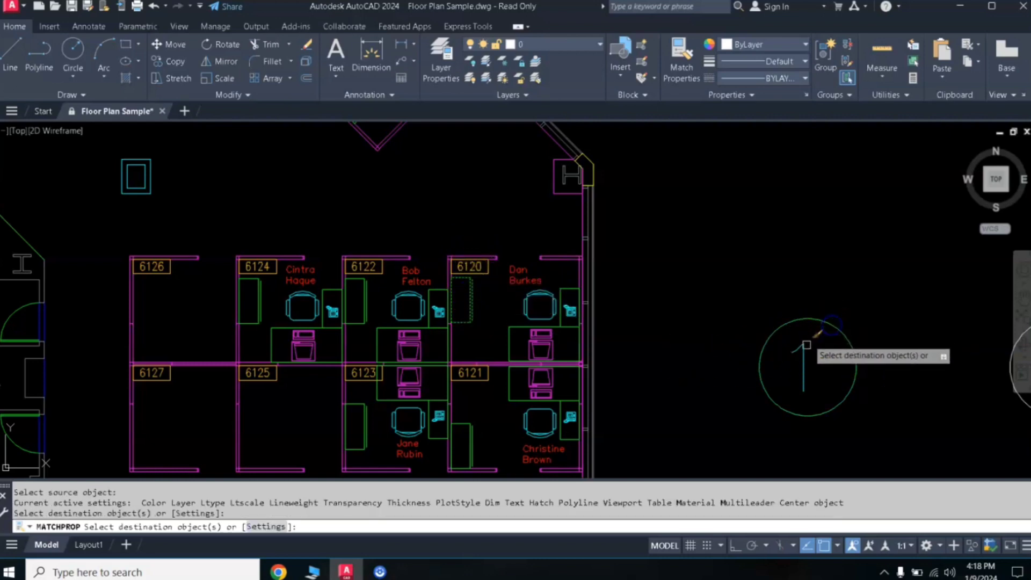
{"action": "left_click", "coordinate": [803, 352]}
{"action": "key", "text": "Return"}
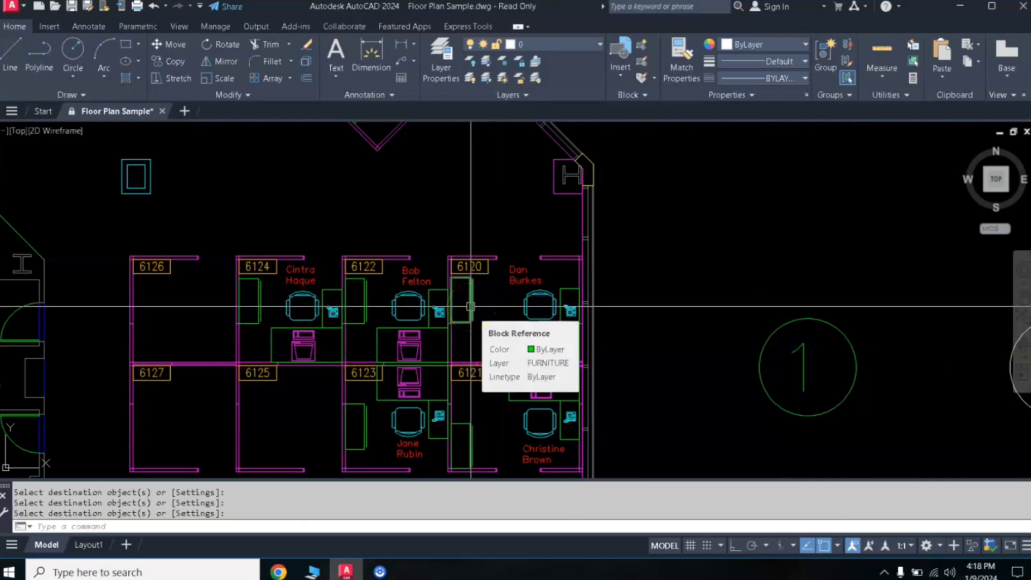
{"action": "left_click", "coordinate": [471, 307]}
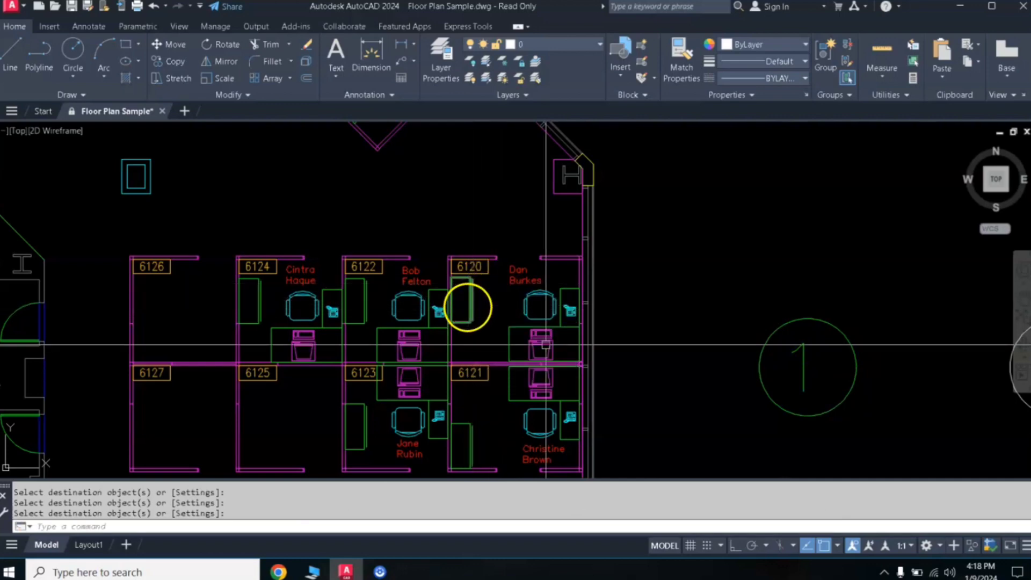
{"action": "left_click", "coordinate": [795, 357]}
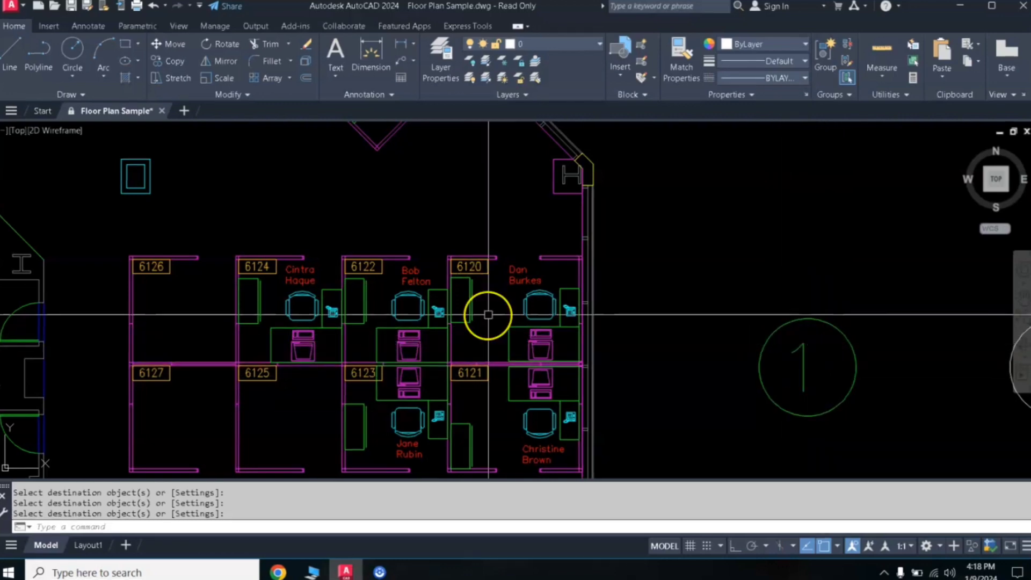
{"action": "left_click", "coordinate": [476, 330]}
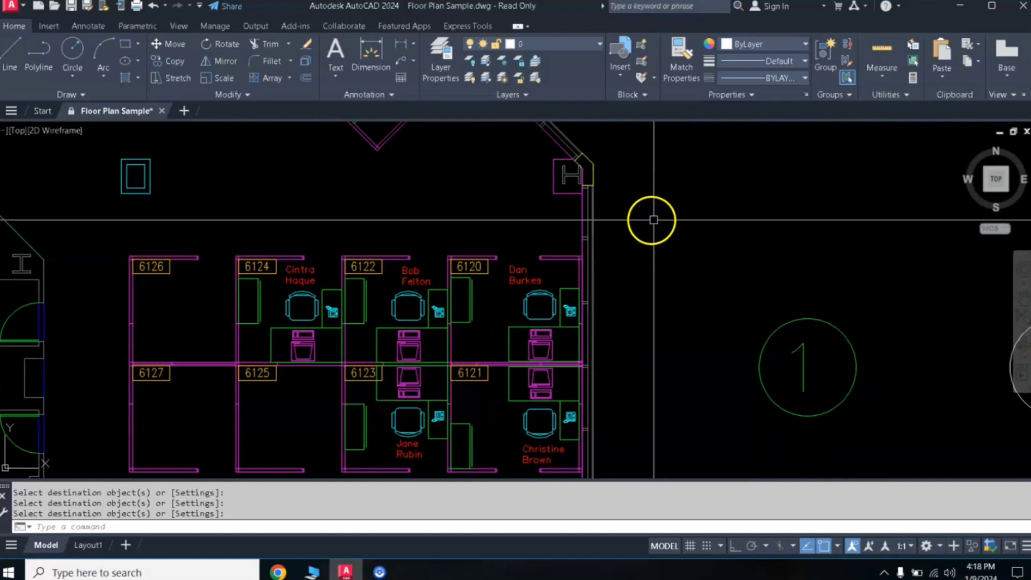
Step: Draw the left vertical line above bubble 1 with Ortho turned on
{"action": "scroll", "coordinate": [533, 273], "scroll_direction": "up", "scroll_amount": 2}
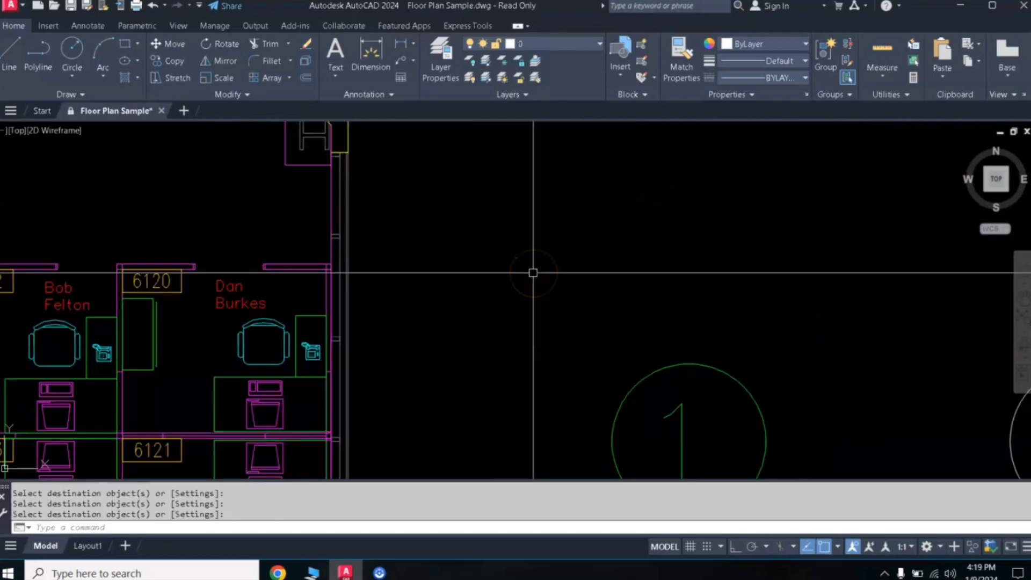
{"action": "middle_click_drag", "start_coordinate": [533, 272], "coordinate": [562, 256]}
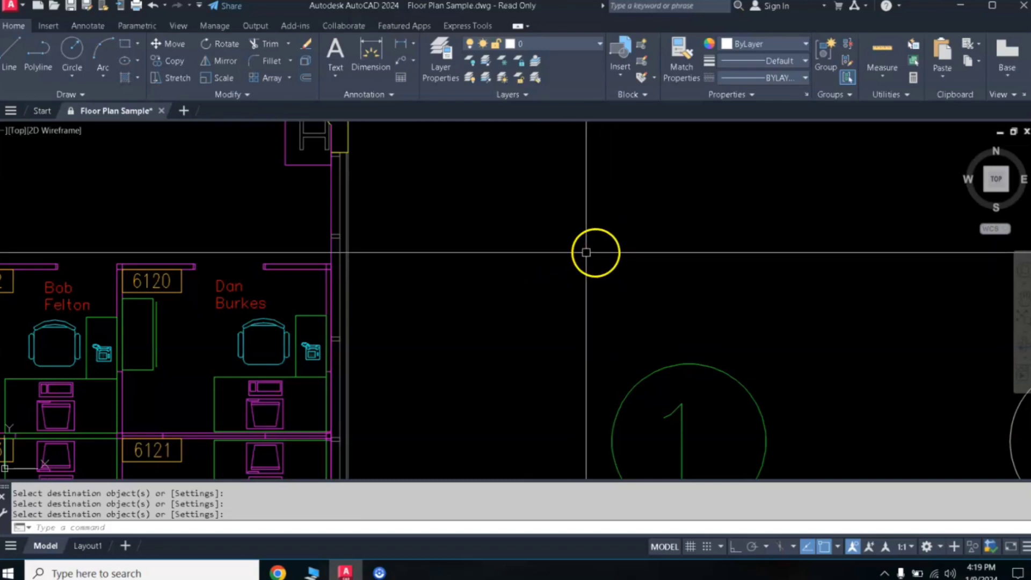
{"action": "scroll", "coordinate": [561, 256], "scroll_direction": "down", "scroll_amount": 2}
{"action": "scroll", "coordinate": [592, 306], "scroll_direction": "up", "scroll_amount": 1}
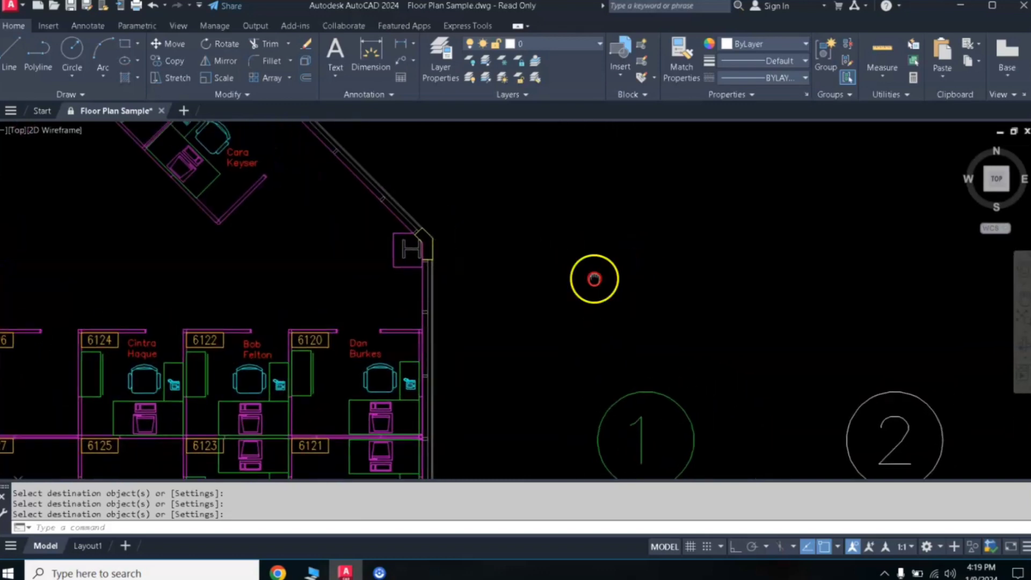
{"action": "middle_click_drag", "start_coordinate": [595, 279], "coordinate": [510, 309]}
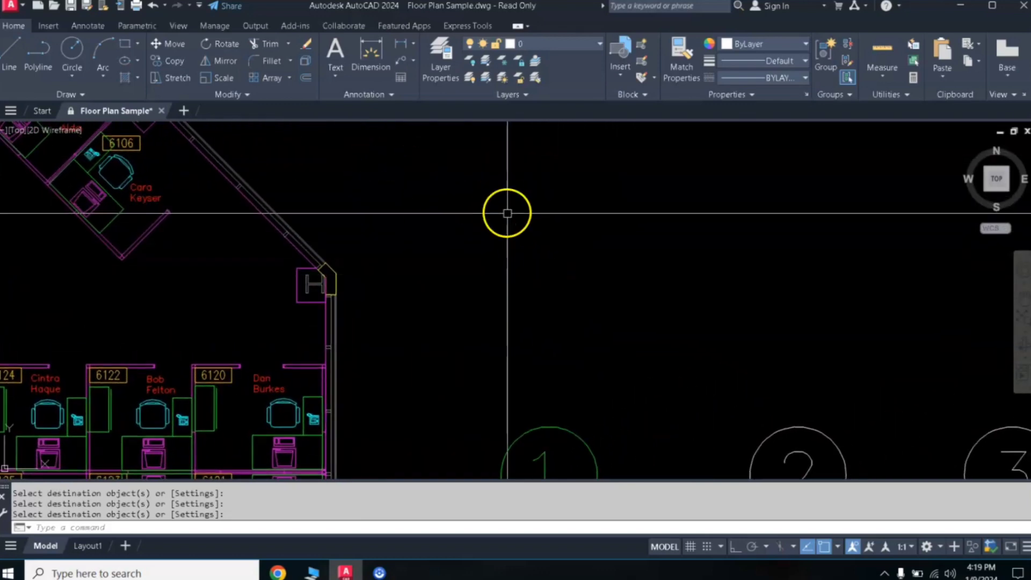
{"action": "type", "text": "L"}
{"action": "key", "text": "Return"}
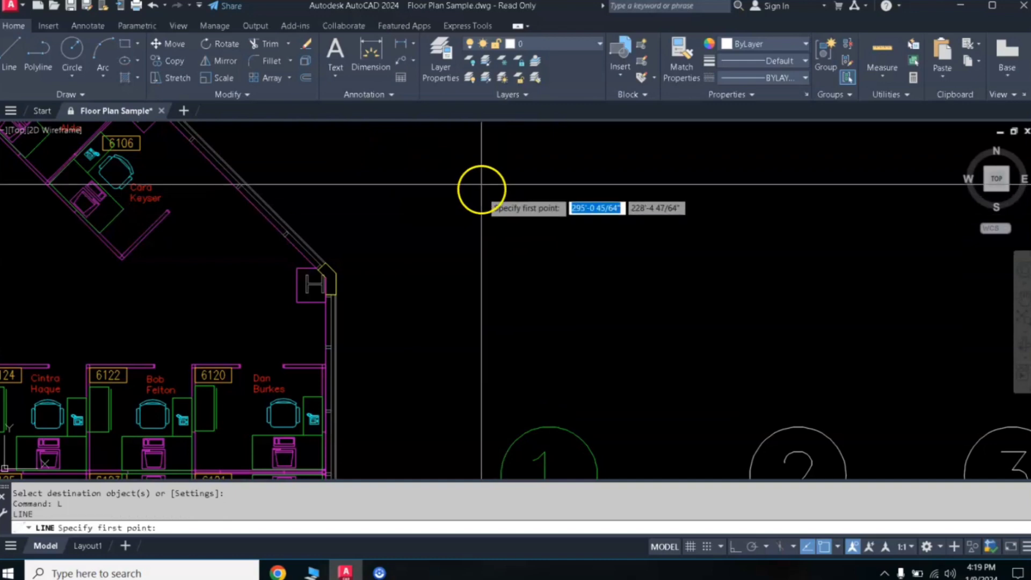
{"action": "left_click", "coordinate": [482, 180]}
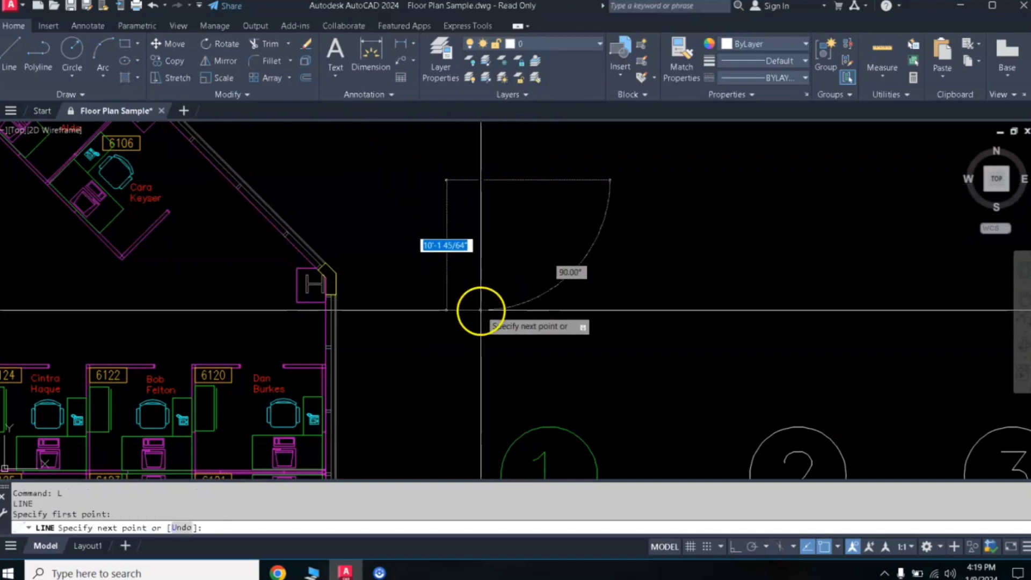
{"action": "key", "text": "F8"}
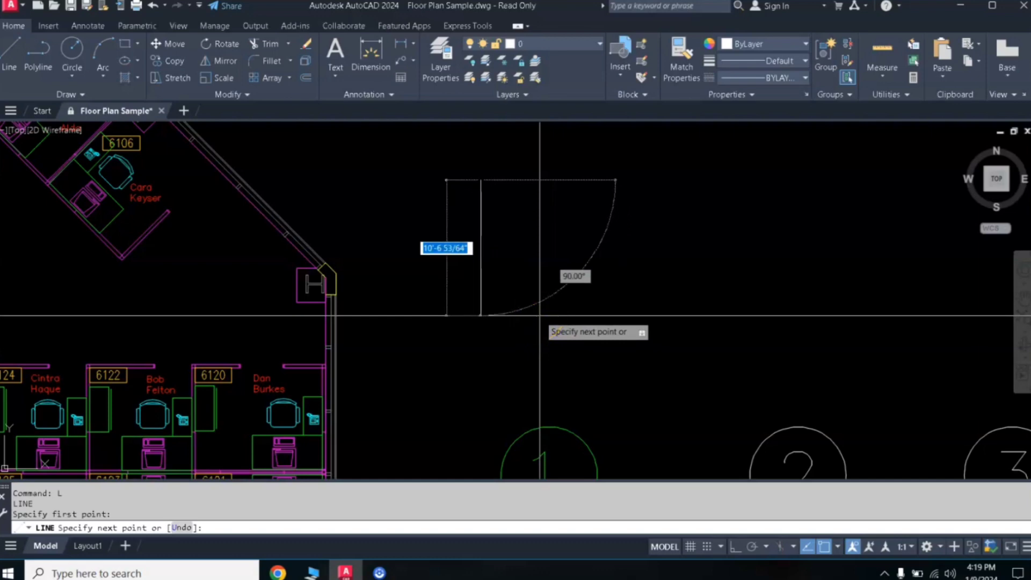
{"action": "left_click", "coordinate": [558, 322]}
{"action": "key", "text": "Return"}
{"action": "key", "text": "Return"}
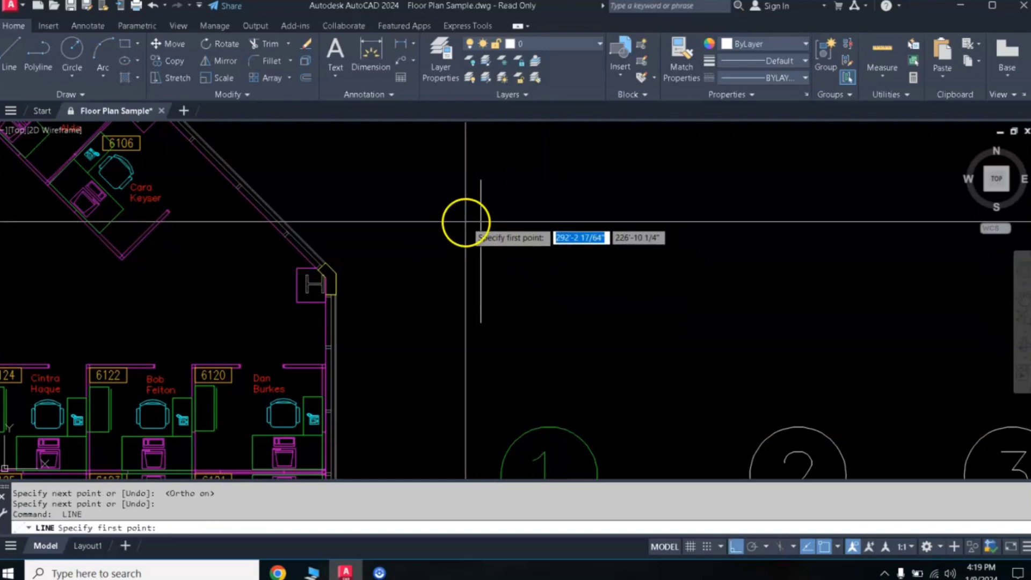
Step: Add the top horizontal, right vertical and bottom horizontal crossing lines
{"action": "left_click", "coordinate": [451, 219]}
{"action": "key", "text": "Return"}
{"action": "key", "text": "Return"}
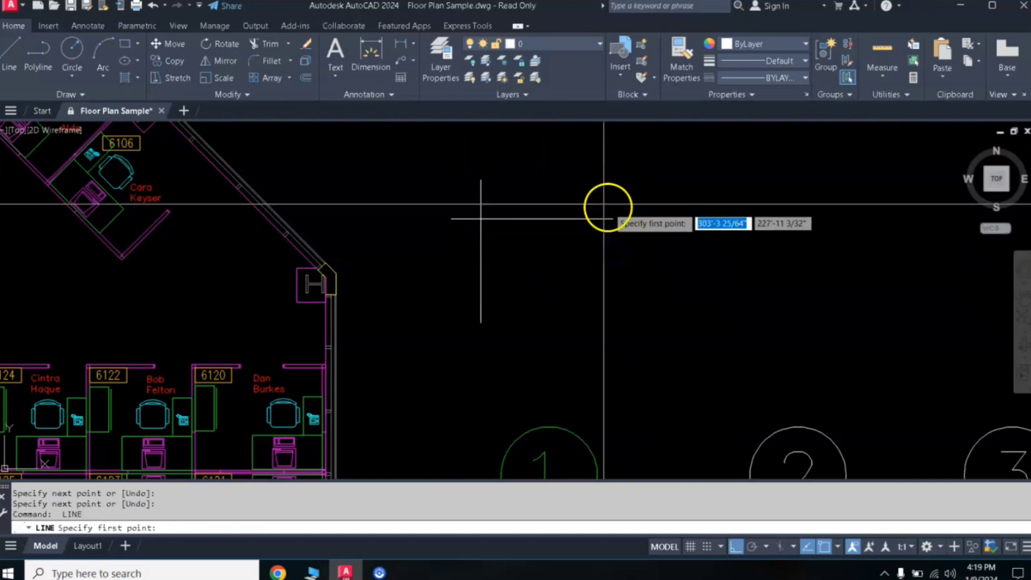
{"action": "left_click", "coordinate": [599, 190]}
{"action": "left_click", "coordinate": [599, 293]}
{"action": "key", "text": "Return"}
{"action": "key", "text": "Return"}
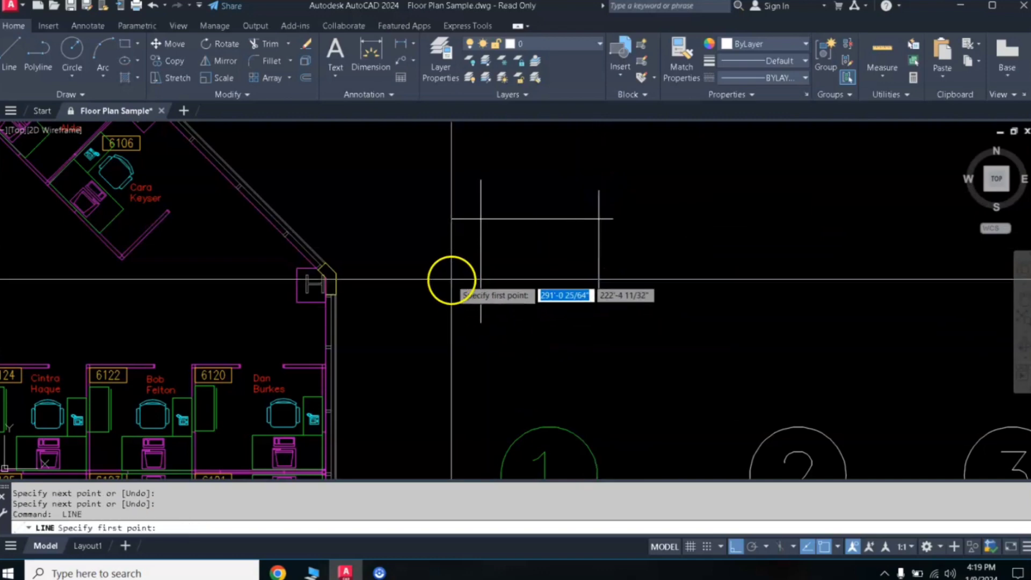
{"action": "left_click", "coordinate": [451, 279]}
{"action": "left_click", "coordinate": [661, 279]}
{"action": "key", "text": "Return"}
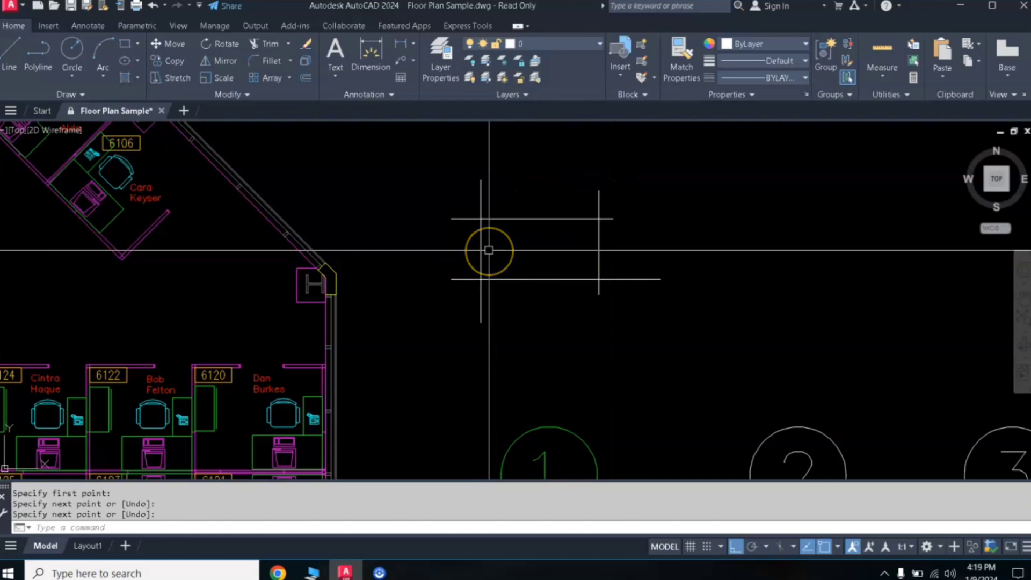
{"action": "type", "text": "r"}
{"action": "key", "text": "Return"}
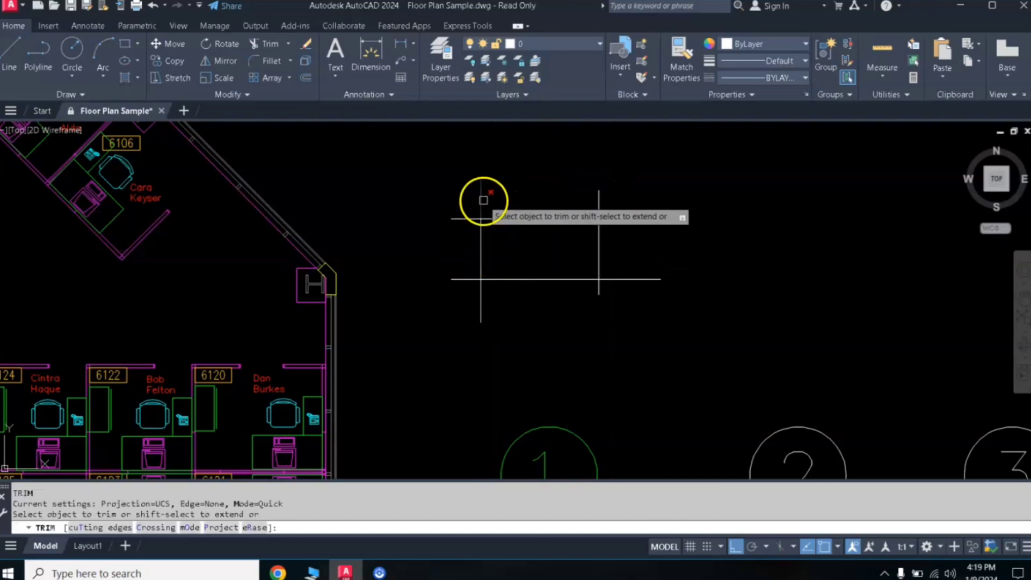
{"action": "left_click", "coordinate": [465, 219]}
{"action": "left_click", "coordinate": [461, 279]}
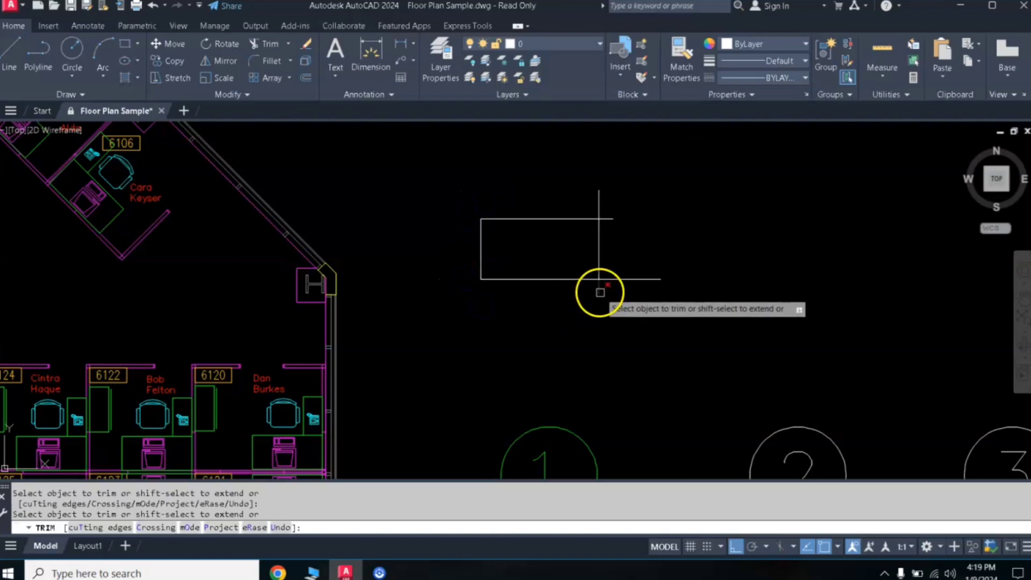
{"action": "left_click", "coordinate": [611, 219]}
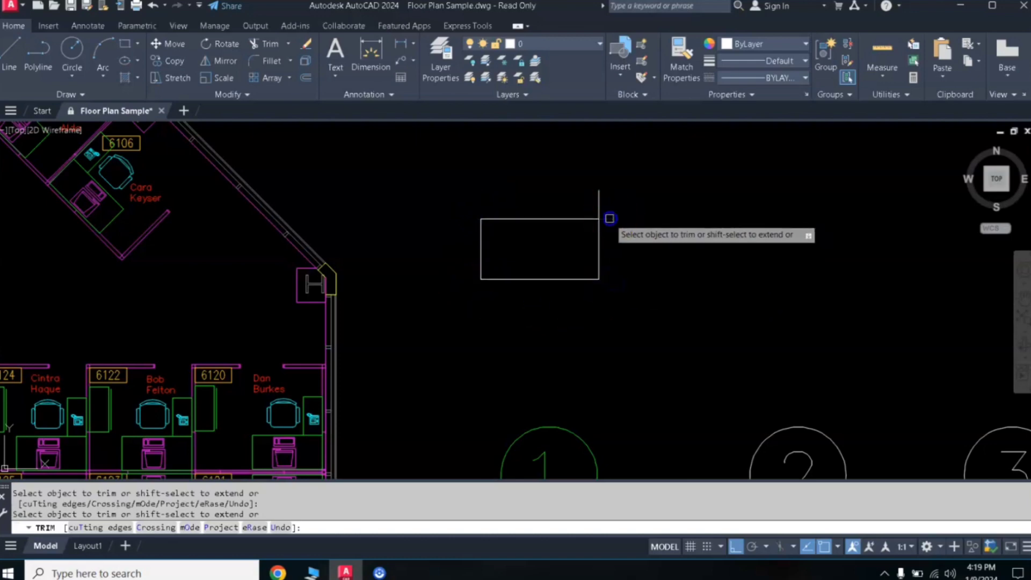
{"action": "left_click", "coordinate": [602, 199]}
{"action": "left_click", "coordinate": [655, 225]}
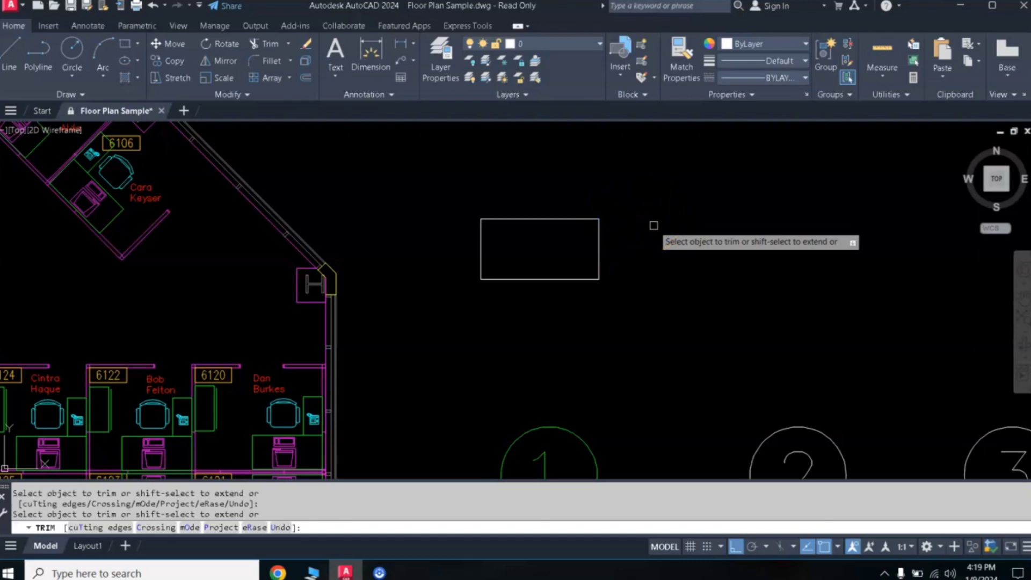
{"action": "key", "text": "Return"}
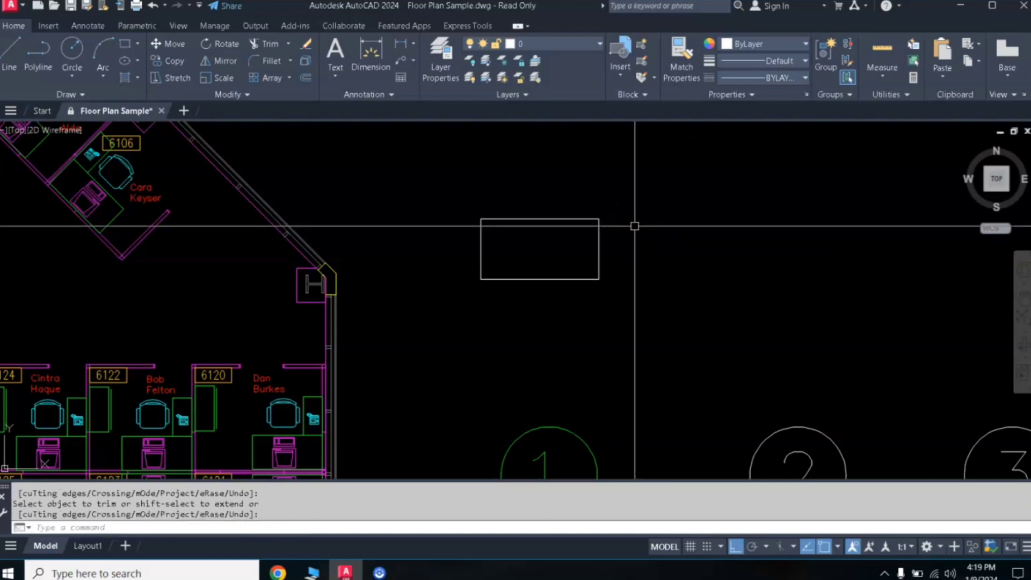
{"action": "left_click", "coordinate": [627, 248]}
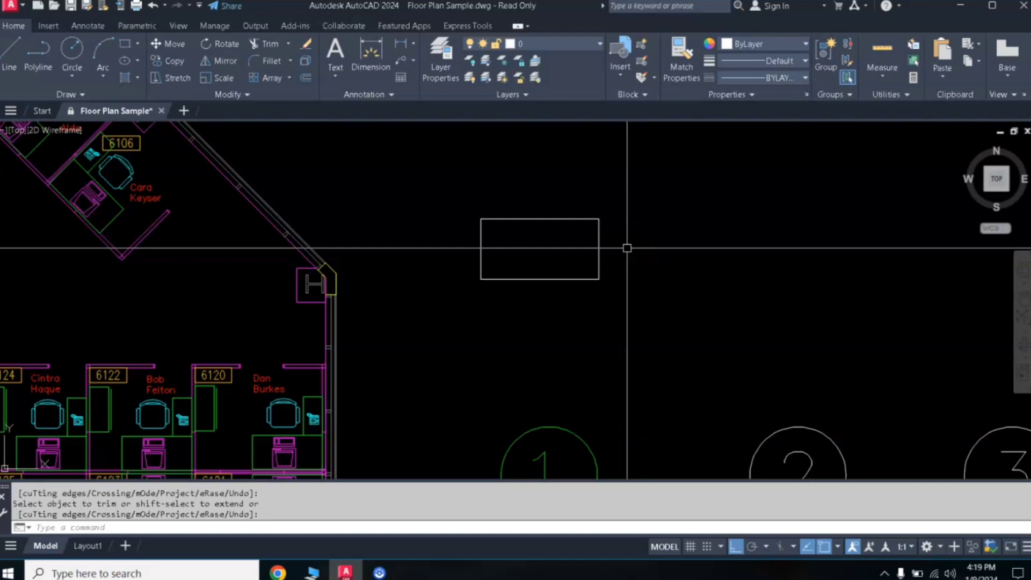
{"action": "left_click", "coordinate": [552, 240]}
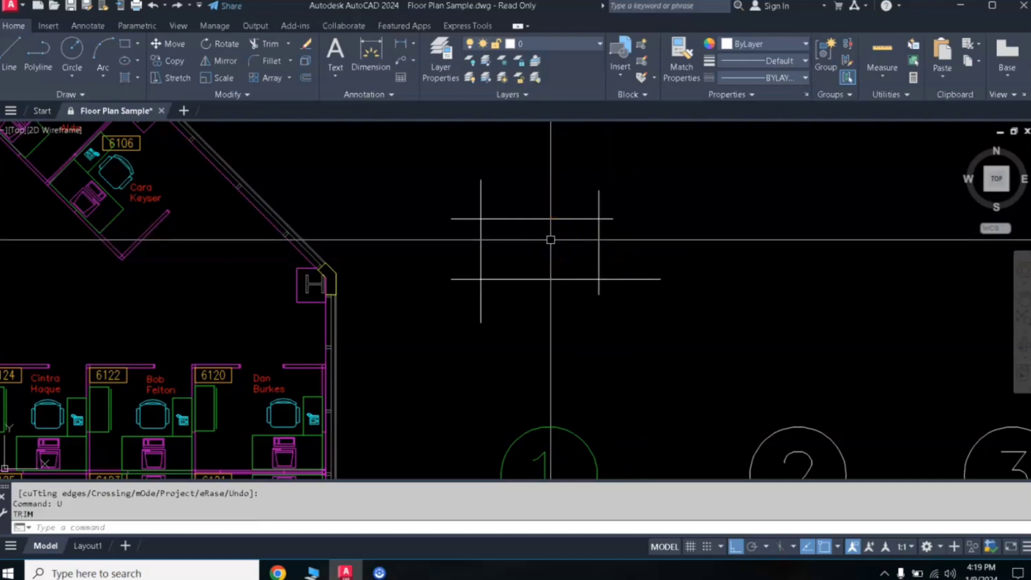
{"action": "left_click", "coordinate": [304, 61]}
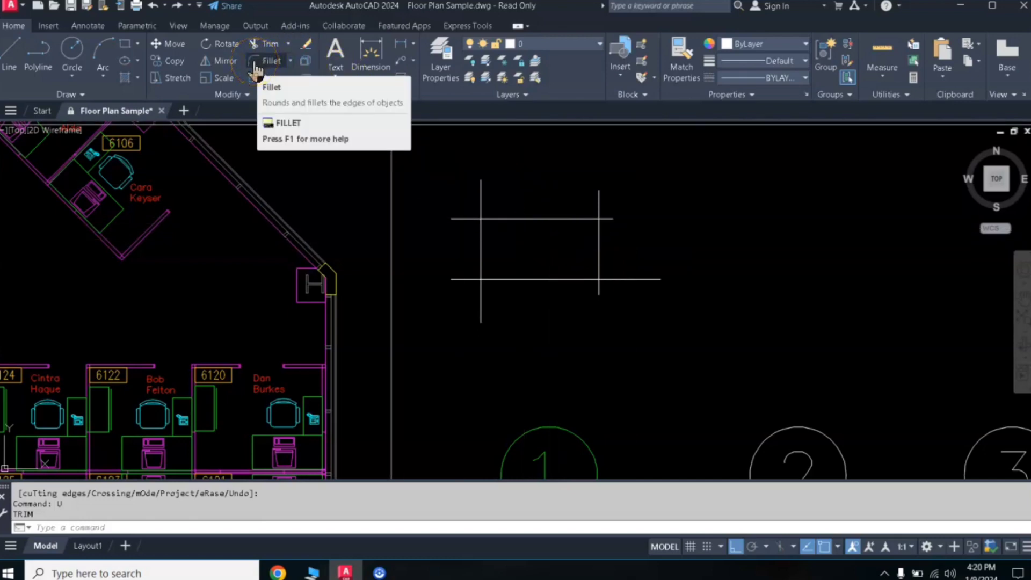
Step: Fillet the top-left, bottom-left, bottom-right and top-right corners at radius 0
{"action": "left_click", "coordinate": [617, 207]}
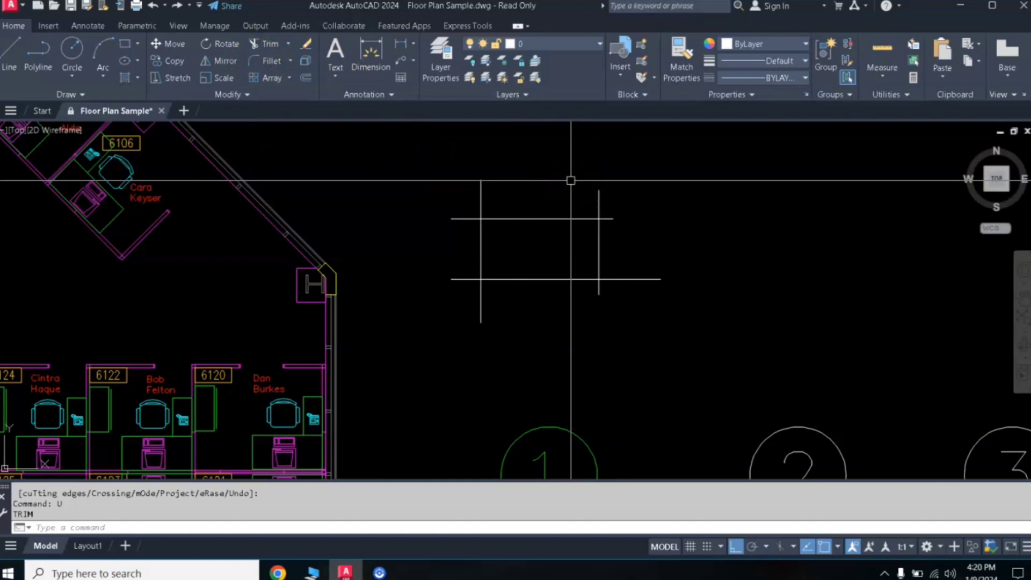
{"action": "type", "text": "F"}
{"action": "key", "text": "Return"}
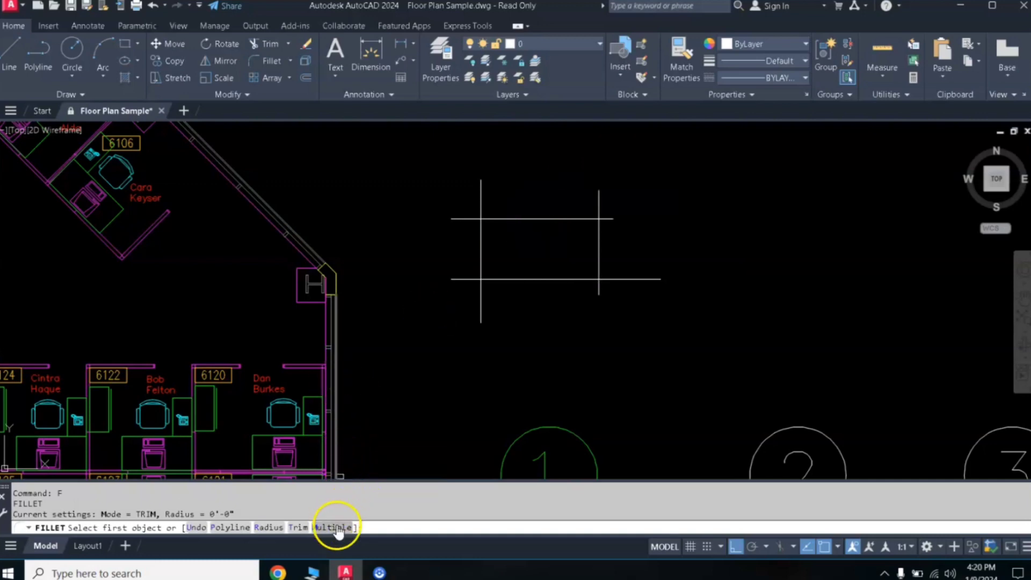
{"action": "left_click", "coordinate": [497, 219]}
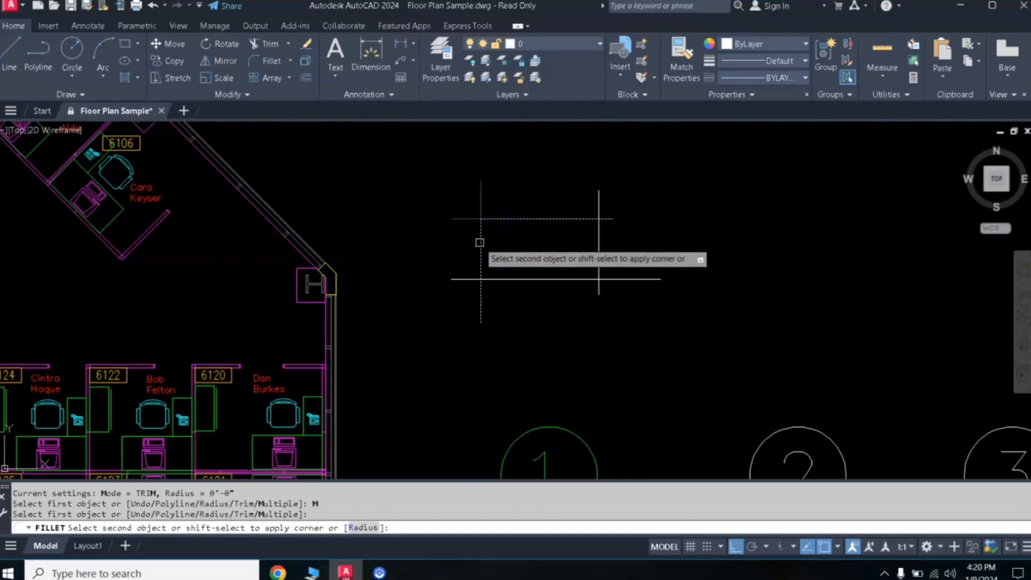
{"action": "left_click", "coordinate": [480, 242]}
{"action": "left_click", "coordinate": [503, 278]}
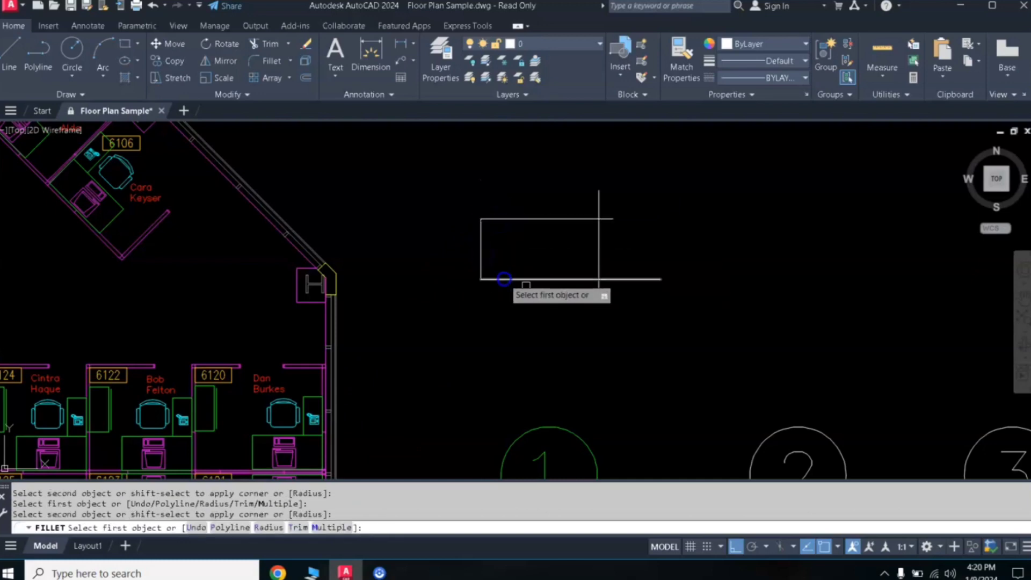
{"action": "left_click", "coordinate": [579, 279]}
{"action": "left_click", "coordinate": [597, 255]}
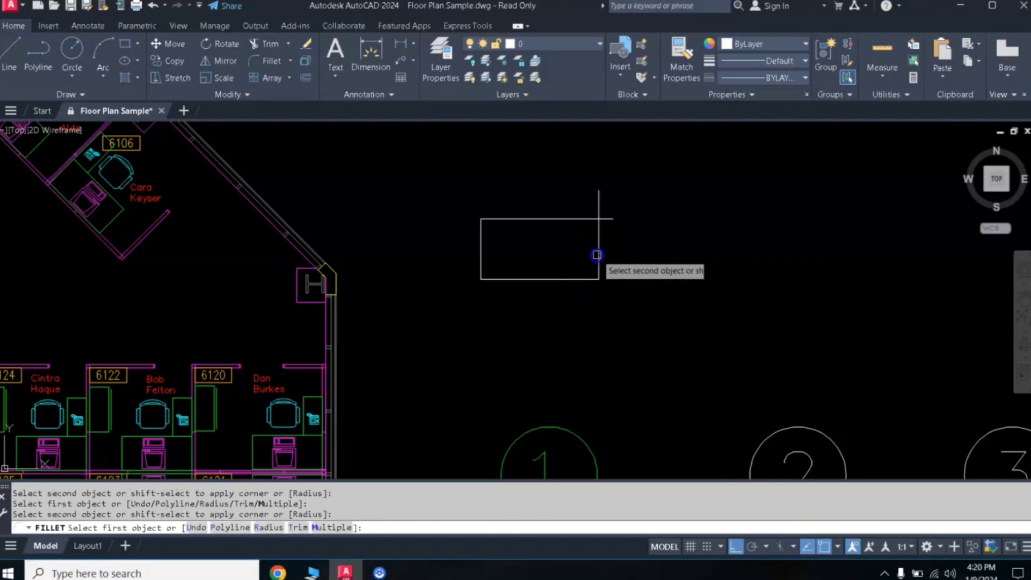
{"action": "left_click", "coordinate": [557, 221]}
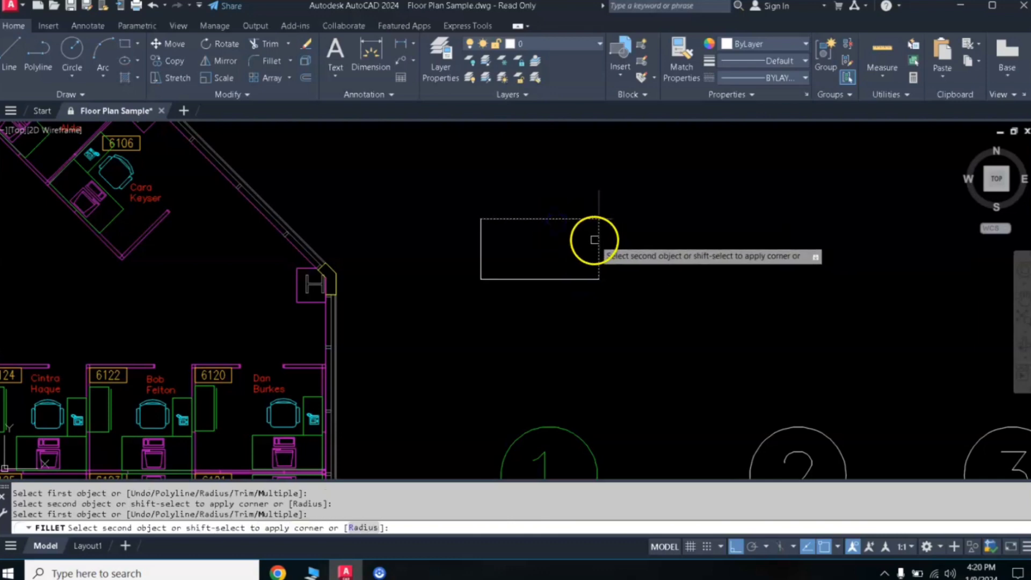
{"action": "left_click", "coordinate": [600, 242]}
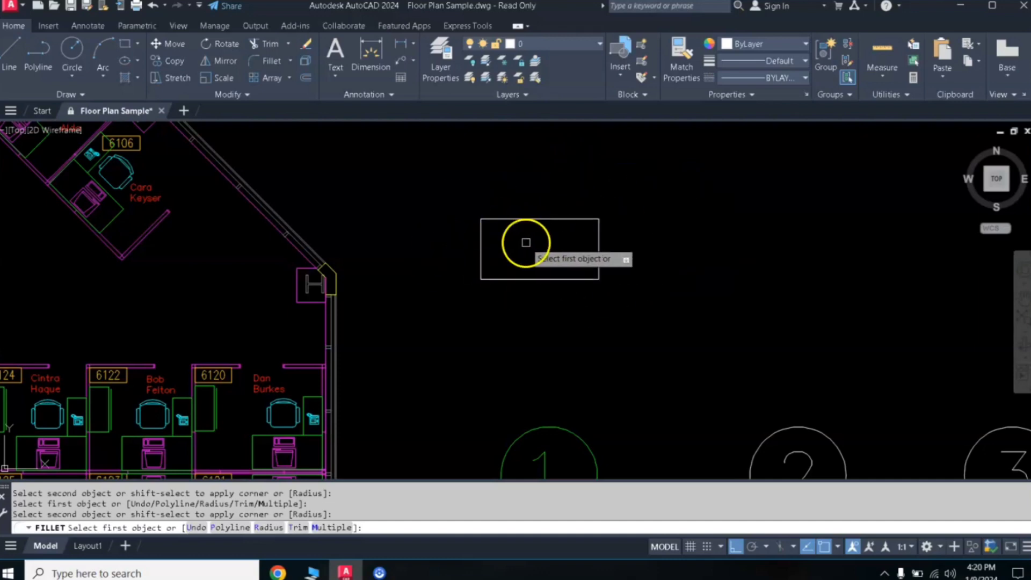
{"action": "key", "text": "Return"}
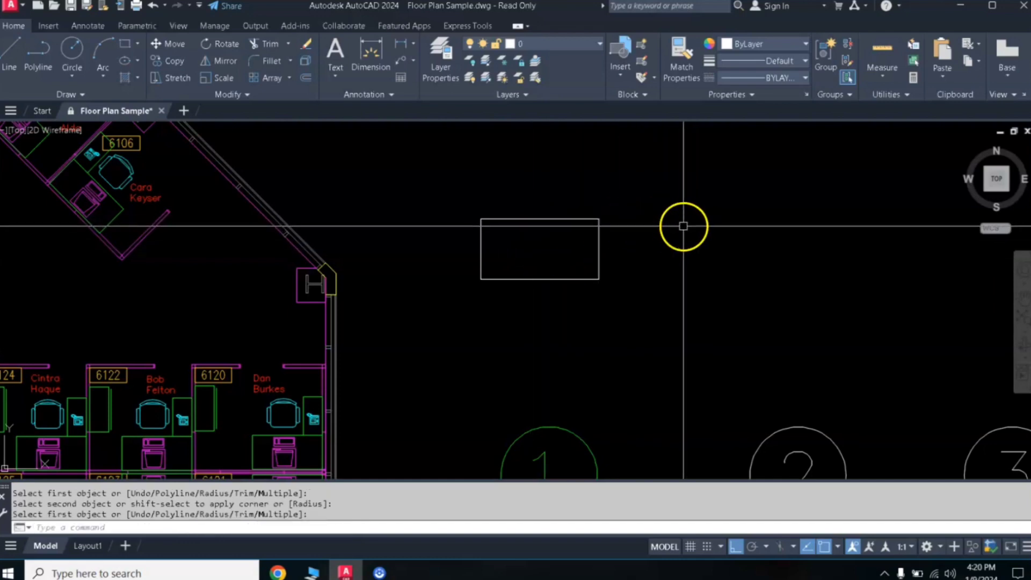
Step: Draw separate top and left edge lines for a second rectangle right of the first
{"action": "type", "text": "l"}
{"action": "key", "text": "Return"}
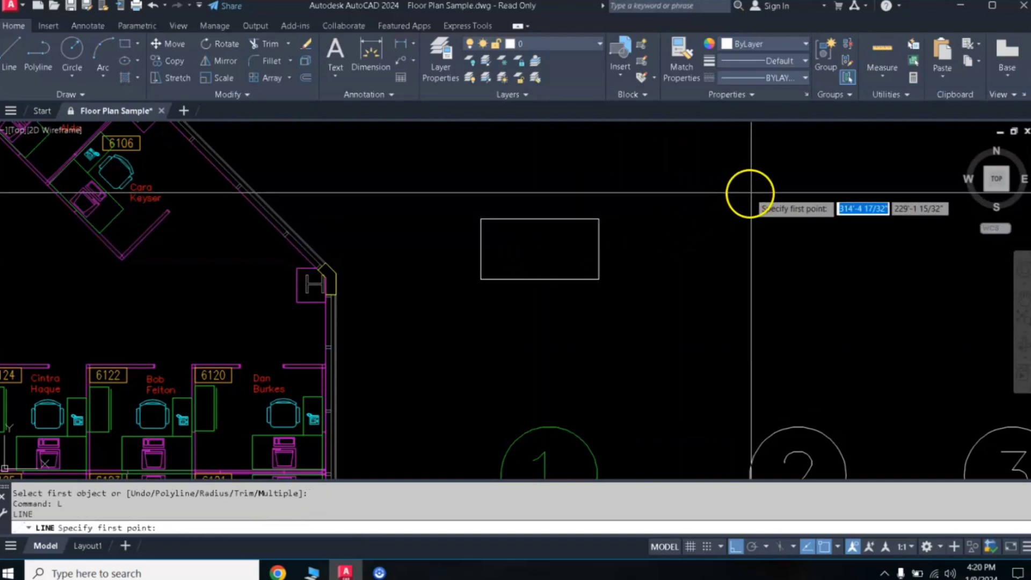
{"action": "left_click", "coordinate": [791, 192]}
{"action": "left_click", "coordinate": [717, 211]}
{"action": "key", "text": "Return"}
{"action": "key", "text": "Return"}
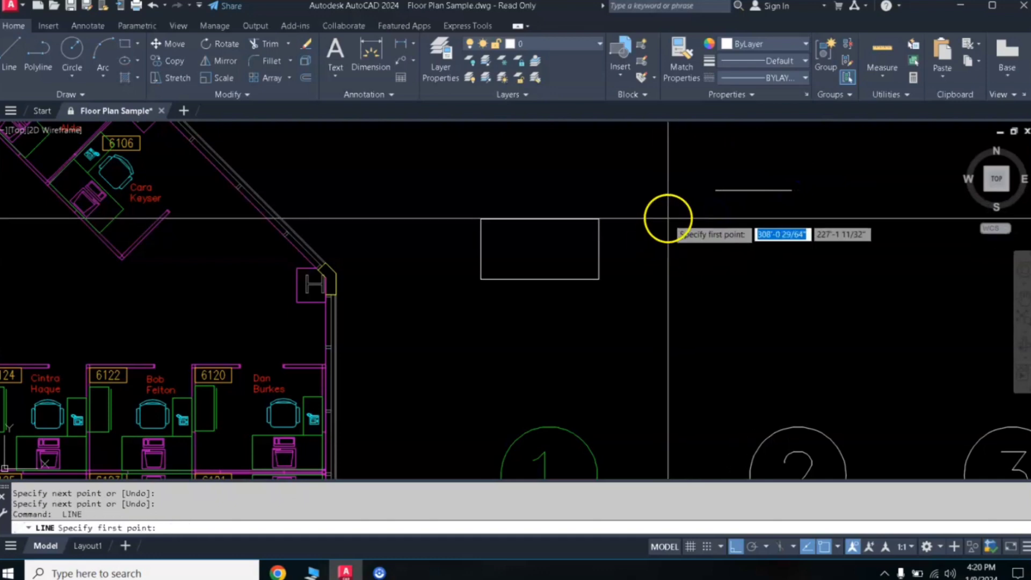
{"action": "left_click", "coordinate": [669, 219]}
{"action": "left_click", "coordinate": [669, 282]}
{"action": "key", "text": "Return"}
{"action": "key", "text": "Return"}
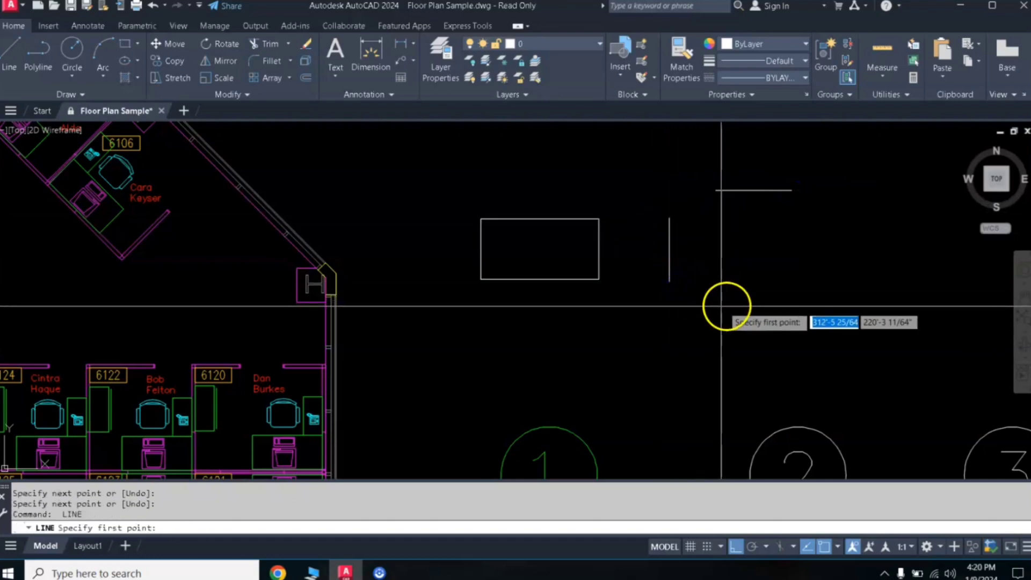
Step: Draw the separate bottom and right edge lines to complete the open box outline
{"action": "left_click", "coordinate": [712, 309]}
{"action": "left_click", "coordinate": [791, 309]}
{"action": "key", "text": "Return"}
{"action": "key", "text": "Return"}
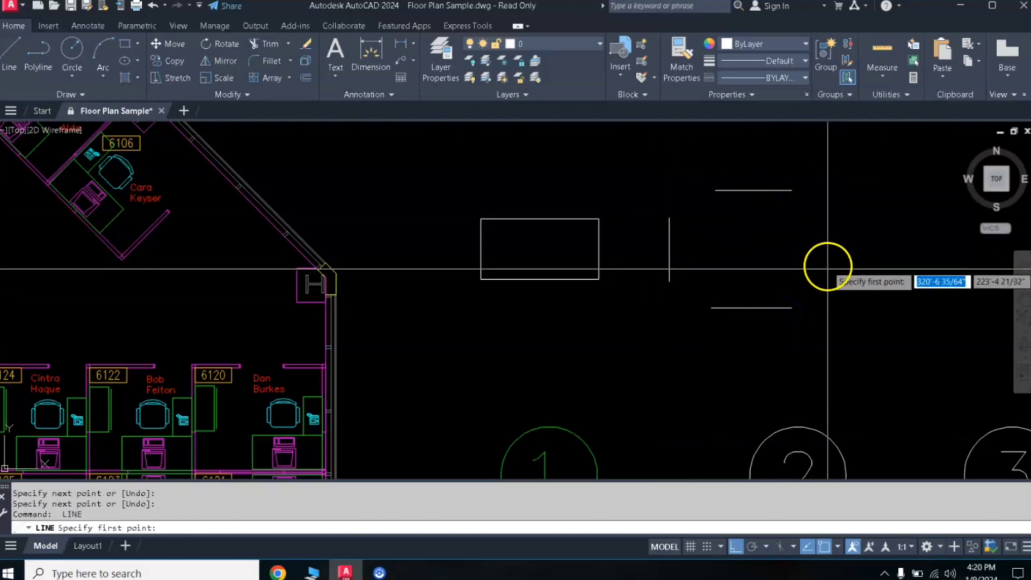
{"action": "left_click", "coordinate": [843, 267]}
{"action": "left_click", "coordinate": [841, 214]}
{"action": "key", "text": "Return"}
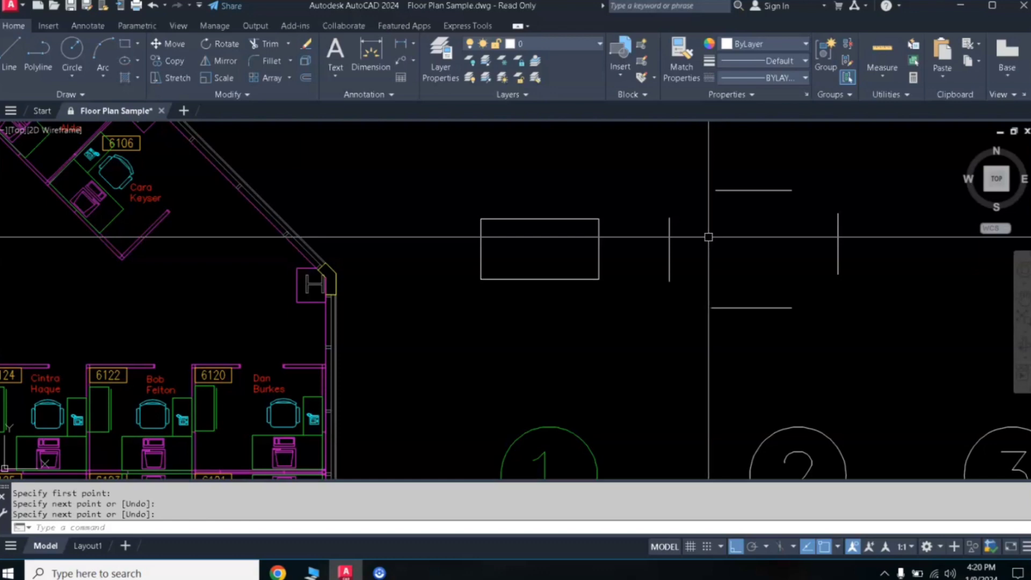
Step: Fillet the top-left, bottom-left, bottom-right and top-right corners with FILLET Multiple
{"action": "key", "text": "Return"}
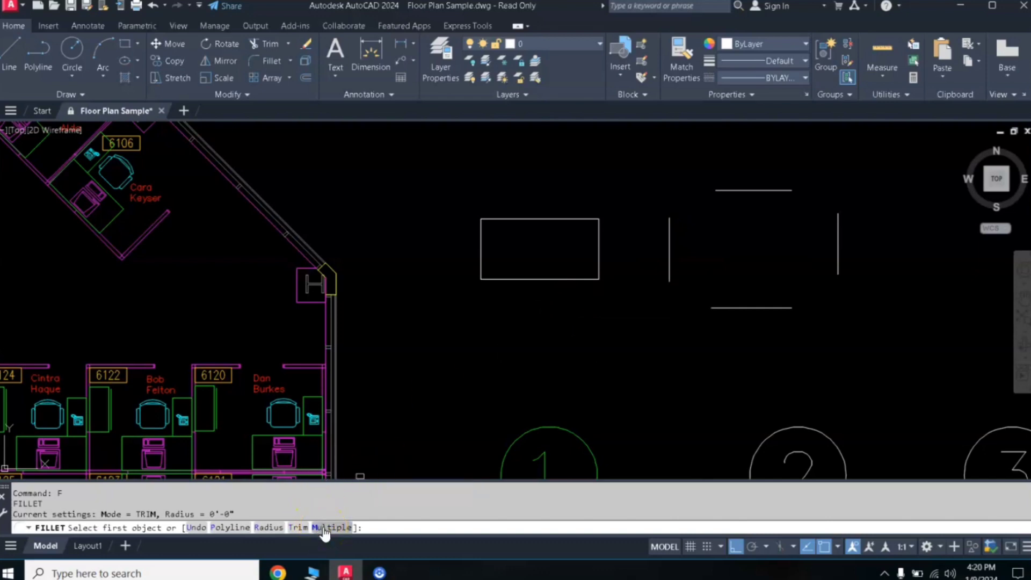
{"action": "left_click", "coordinate": [734, 193]}
{"action": "left_click", "coordinate": [669, 227]}
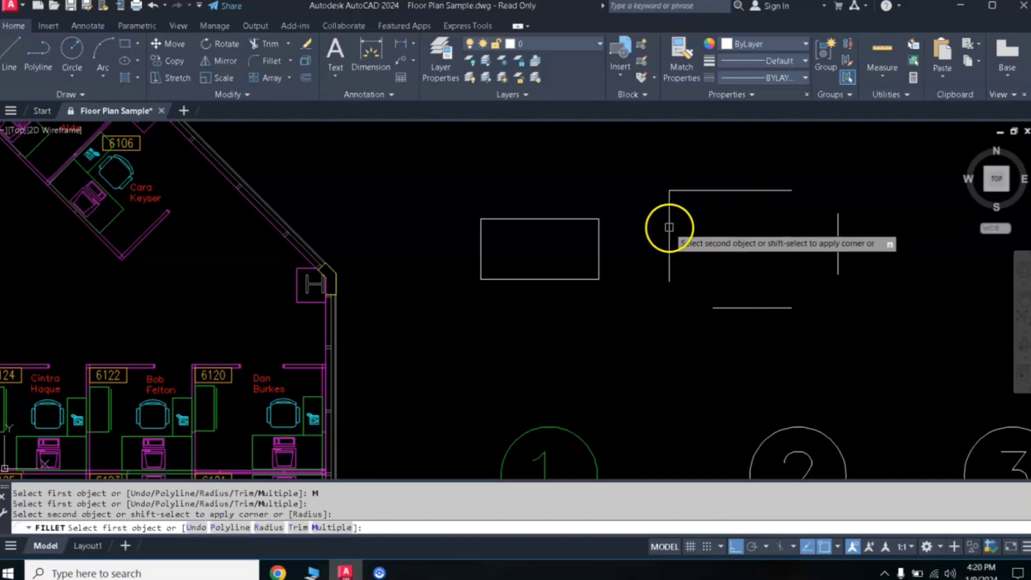
{"action": "left_click", "coordinate": [669, 242]}
{"action": "left_click", "coordinate": [714, 308]}
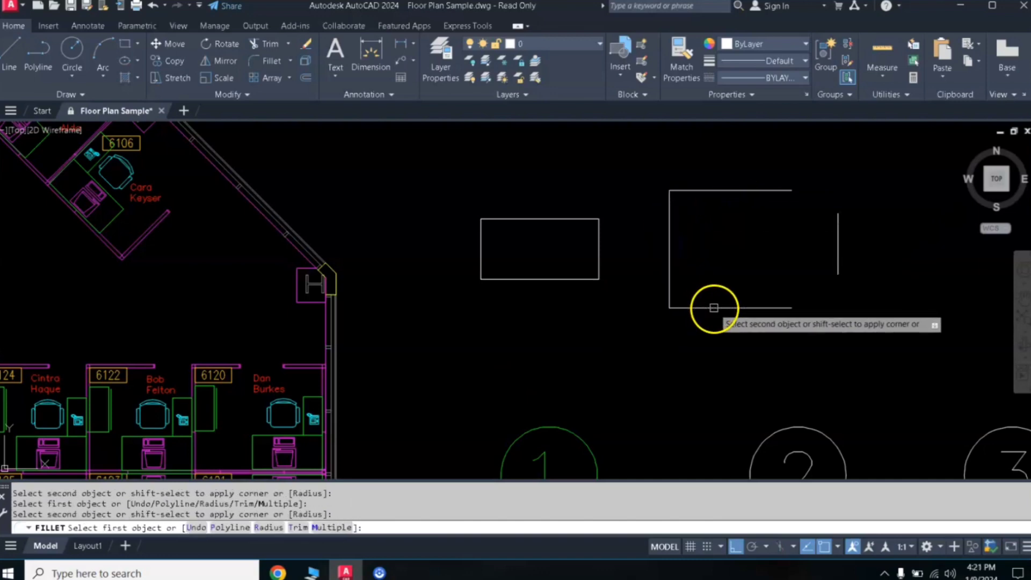
{"action": "left_click", "coordinate": [775, 308]}
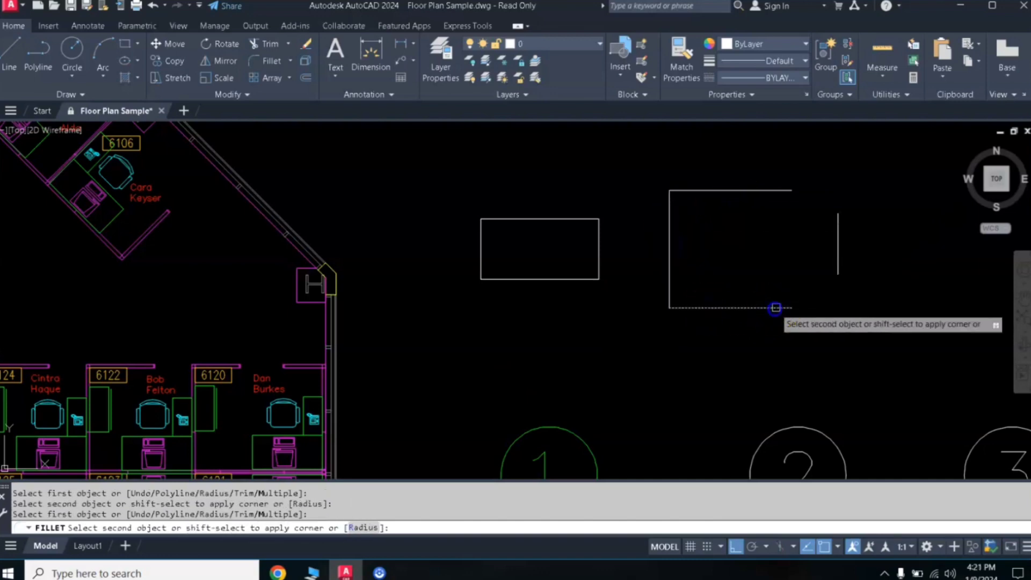
{"action": "left_click", "coordinate": [839, 260]}
{"action": "left_click", "coordinate": [837, 226]}
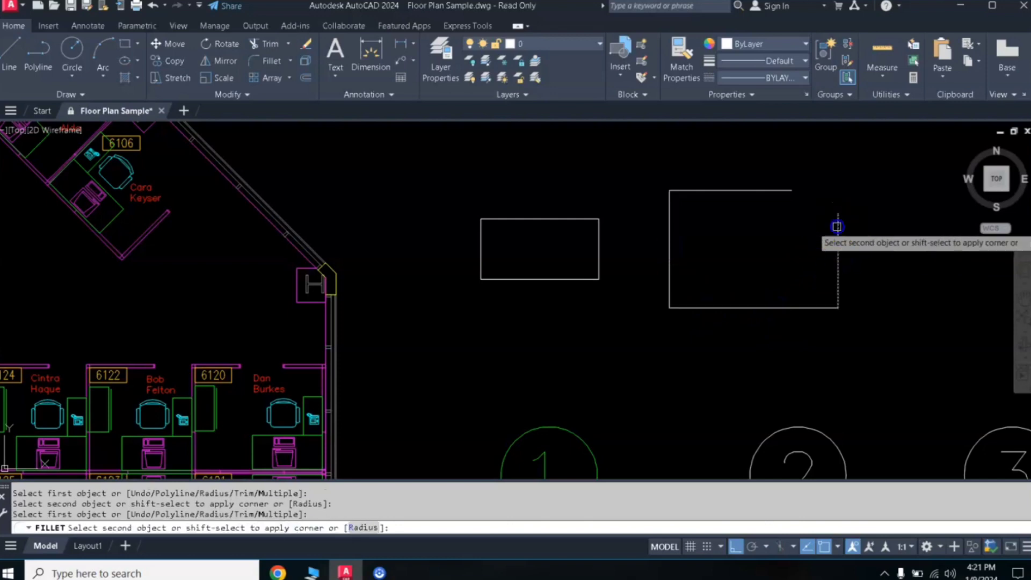
{"action": "left_click", "coordinate": [764, 191]}
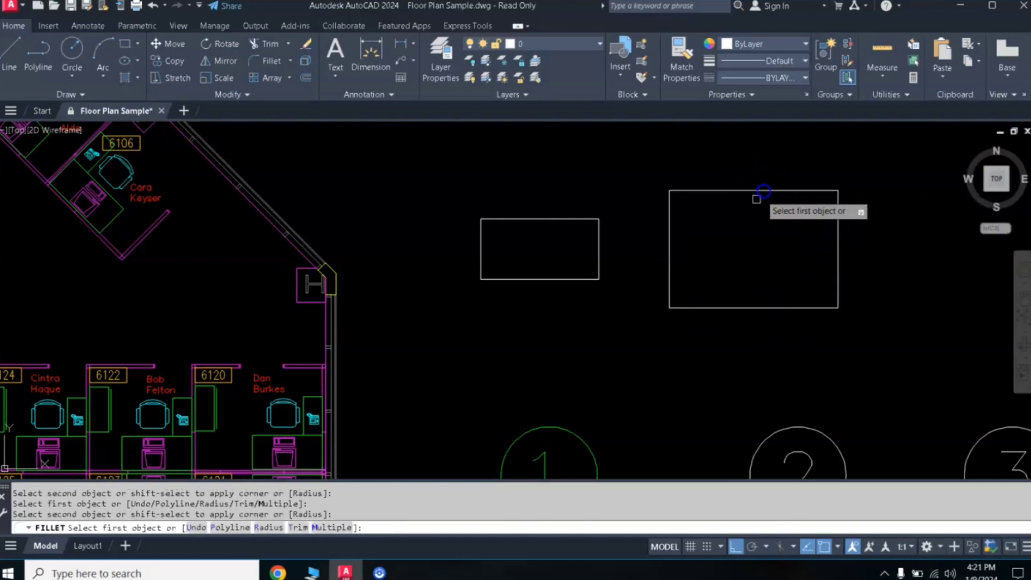
{"action": "right_click", "coordinate": [725, 237]}
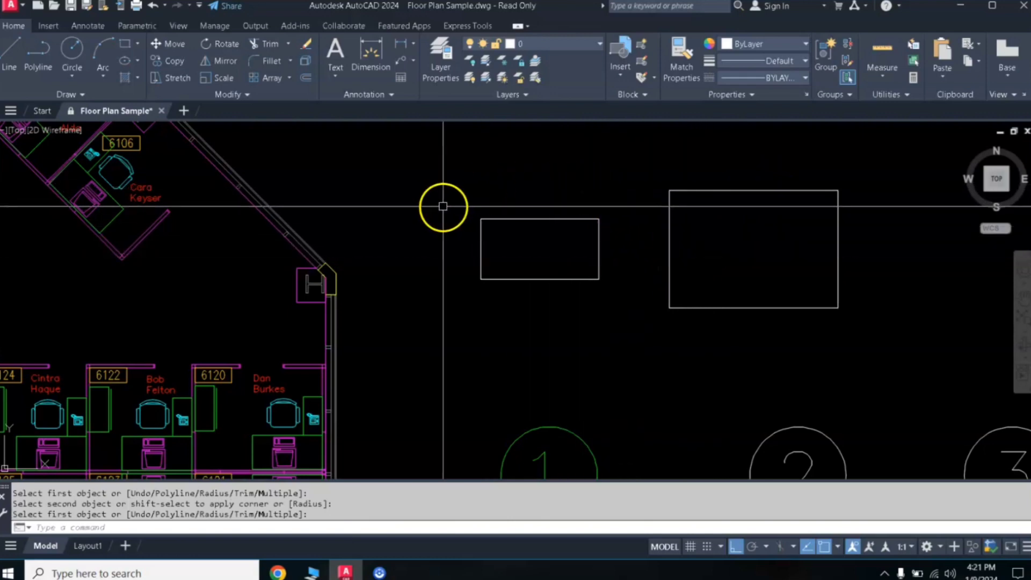
{"action": "scroll", "coordinate": [443, 204], "scroll_direction": "down", "scroll_amount": 3}
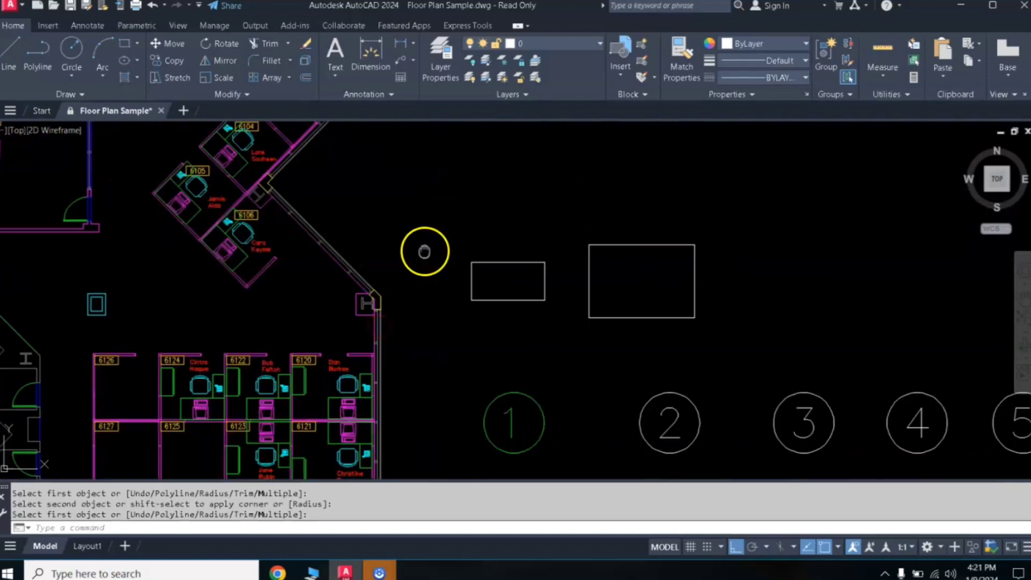
{"action": "mouse_move", "coordinate": [426, 253]}
{"action": "middle_mouse_down"}
{"action": "mouse_move", "coordinate": [448, 233]}
{"action": "mouse_move", "coordinate": [453, 294]}
{"action": "middle_mouse_up"}
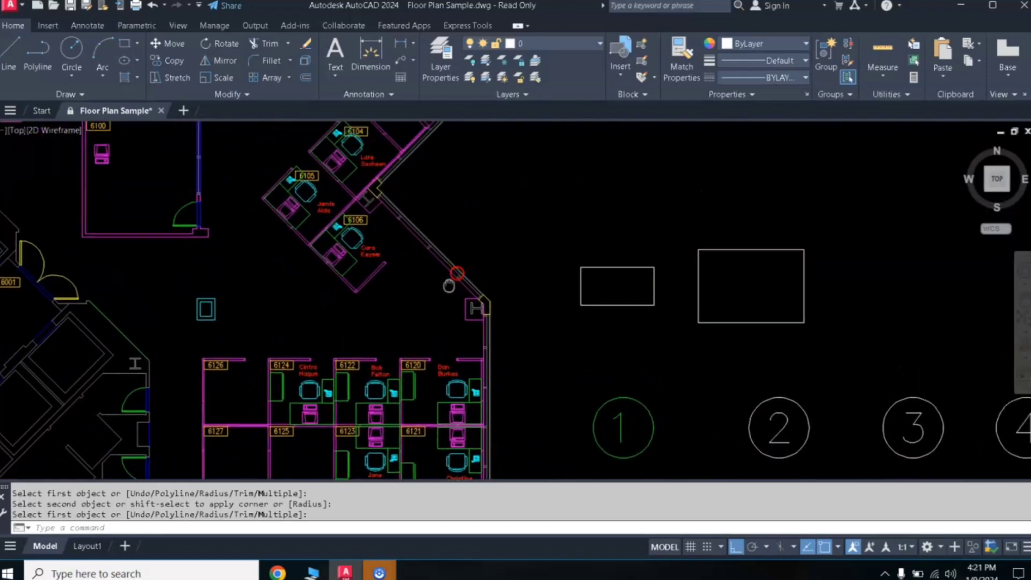
{"action": "middle_click_drag", "start_coordinate": [476, 237], "coordinate": [426, 272]}
{"action": "middle_click_drag", "start_coordinate": [485, 227], "coordinate": [472, 246]}
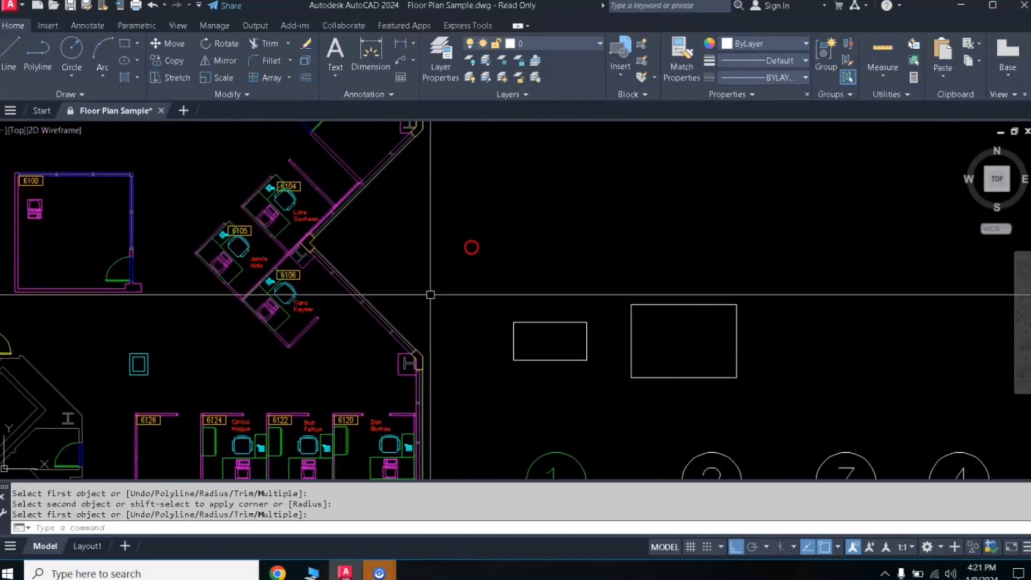
{"action": "mouse_move", "coordinate": [410, 276]}
{"action": "middle_mouse_down"}
{"action": "mouse_move", "coordinate": [468, 231]}
{"action": "mouse_move", "coordinate": [446, 252]}
{"action": "mouse_move", "coordinate": [467, 248]}
{"action": "mouse_move", "coordinate": [473, 230]}
{"action": "mouse_move", "coordinate": [453, 233]}
{"action": "middle_mouse_up"}
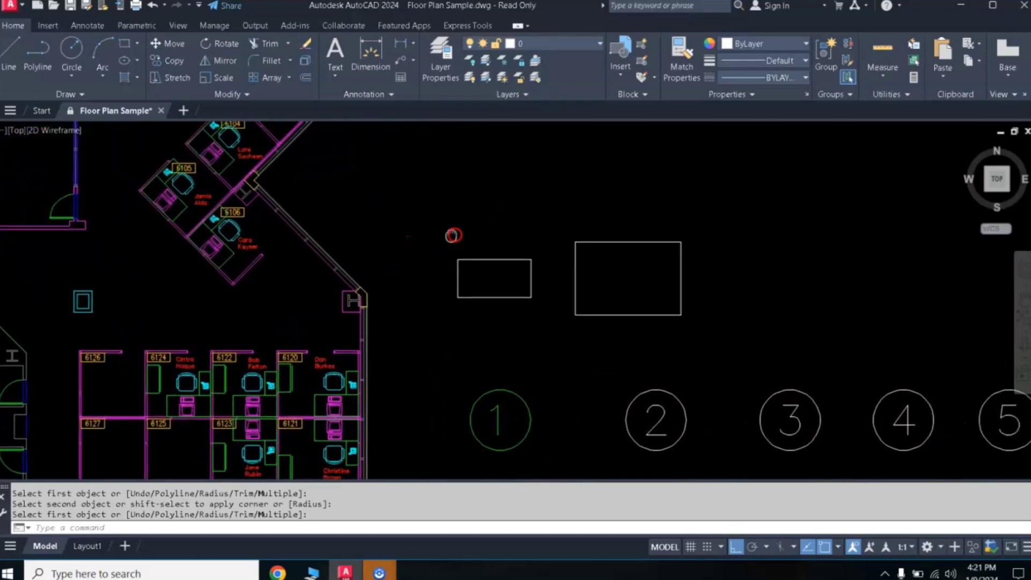
{"action": "mouse_move", "coordinate": [392, 339]}
{"action": "middle_mouse_down"}
{"action": "mouse_move", "coordinate": [462, 292]}
{"action": "mouse_move", "coordinate": [516, 336]}
{"action": "middle_mouse_up"}
{"action": "scroll", "coordinate": [373, 338], "scroll_direction": "up", "scroll_amount": 2}
{"action": "middle_click_drag", "start_coordinate": [525, 232], "coordinate": [498, 275]}
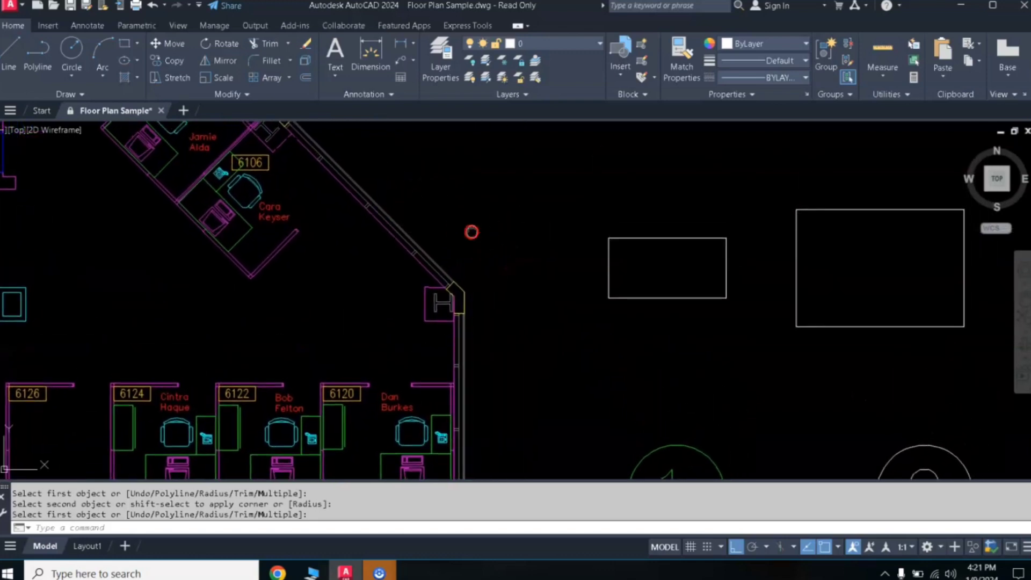
{"action": "middle_click_drag", "start_coordinate": [472, 230], "coordinate": [417, 258]}
{"action": "middle_click_drag", "start_coordinate": [510, 229], "coordinate": [480, 244]}
{"action": "mouse_move", "coordinate": [395, 281]}
{"action": "middle_mouse_down"}
{"action": "mouse_move", "coordinate": [441, 293]}
{"action": "mouse_move", "coordinate": [513, 264]}
{"action": "mouse_move", "coordinate": [480, 265]}
{"action": "middle_mouse_up"}
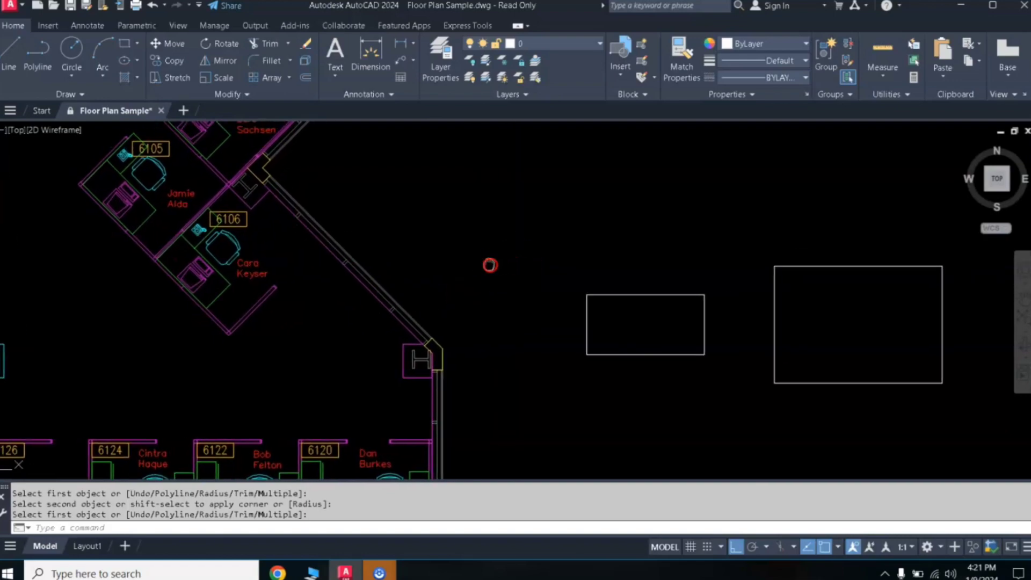